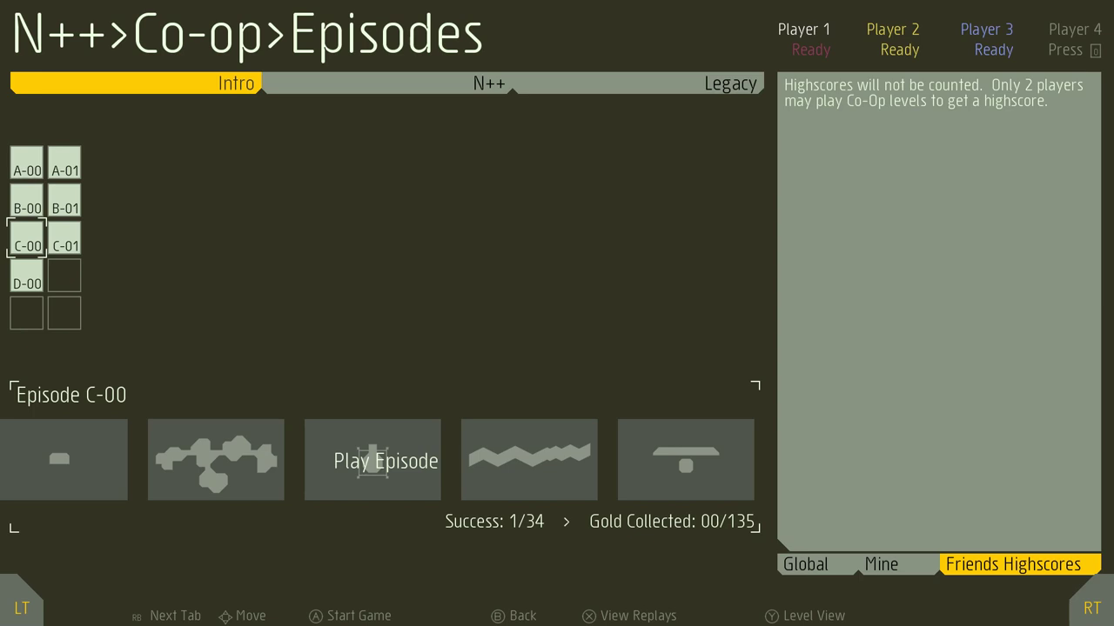
- Start episode C-00 Level 00, guide the ninjas past the mine to the exit, and continue
key("Return")
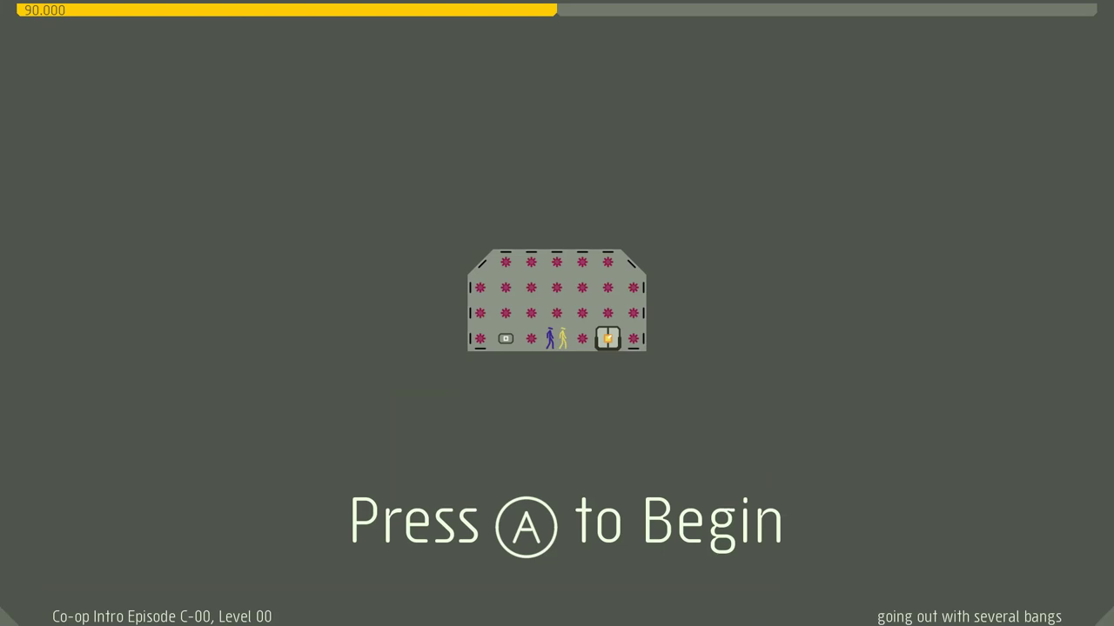
key("Return")
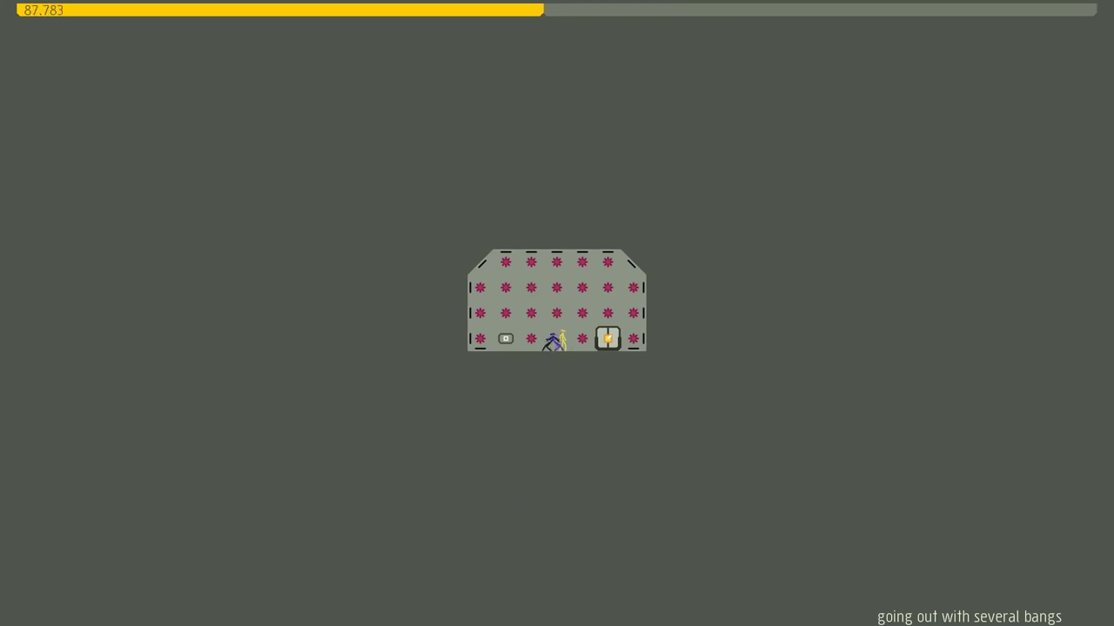
key("Left")
key("Left")
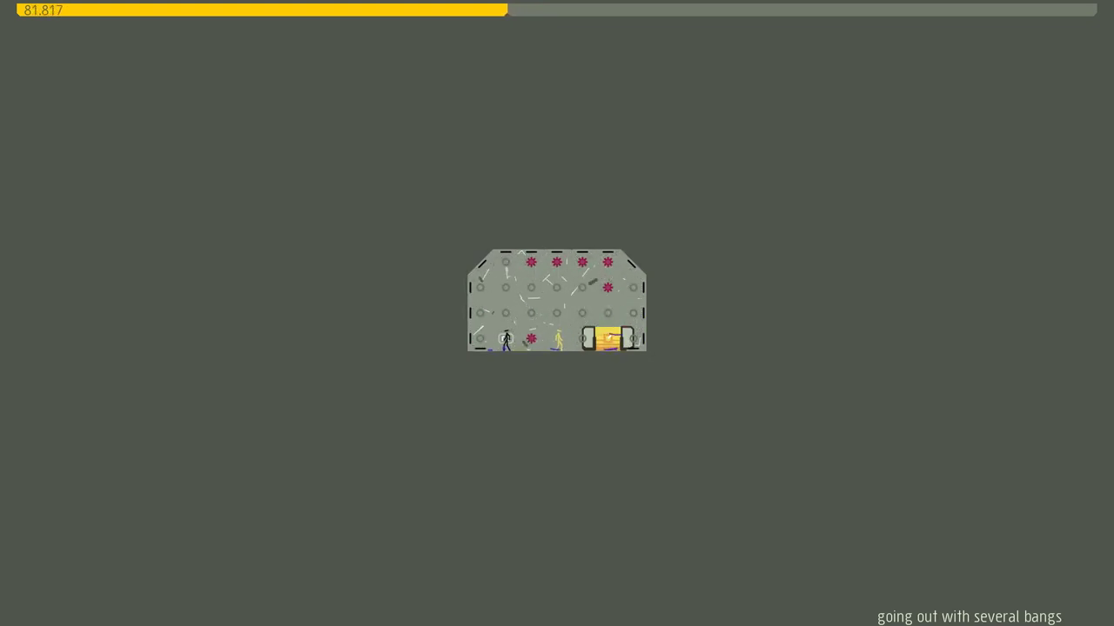
key("Right")
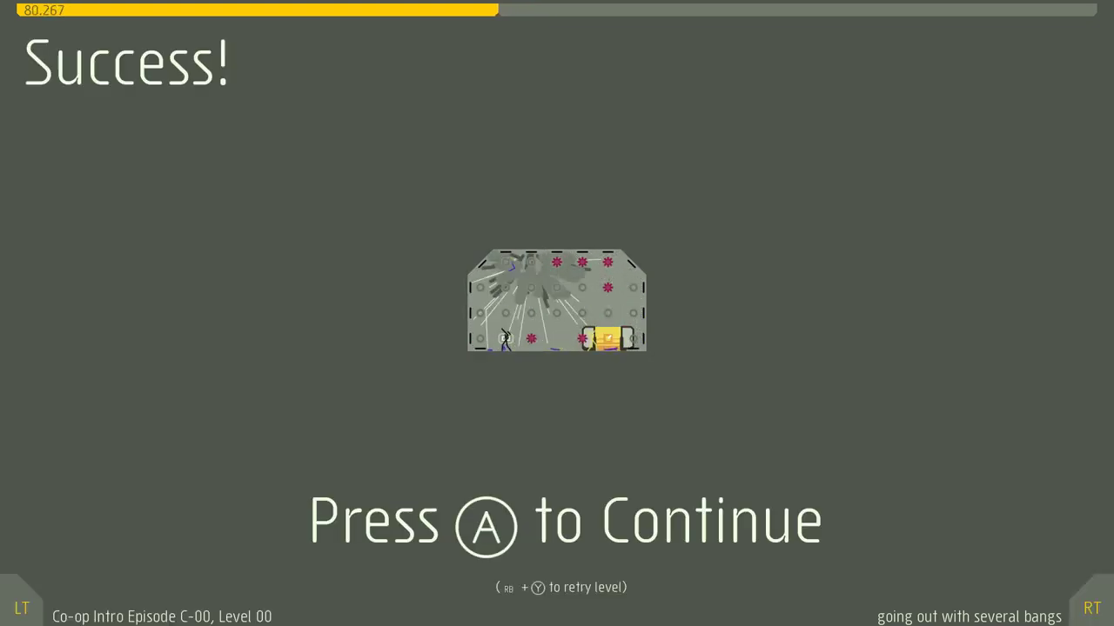
- Start Level 01 and collect the gold in the upper-left room
key("Return")
key("Return")
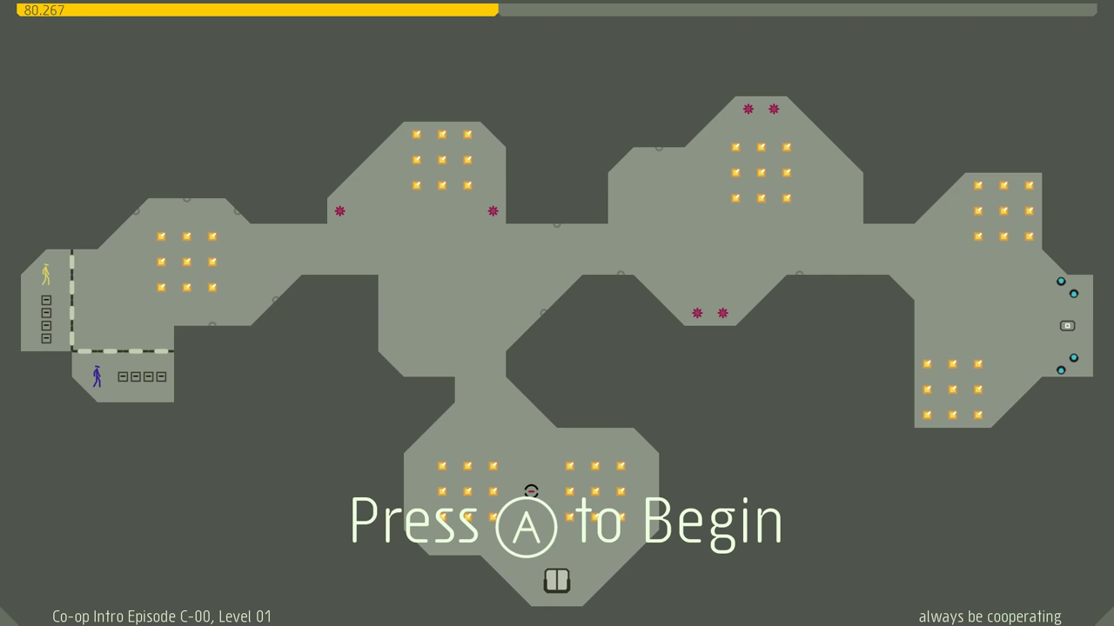
key("space")
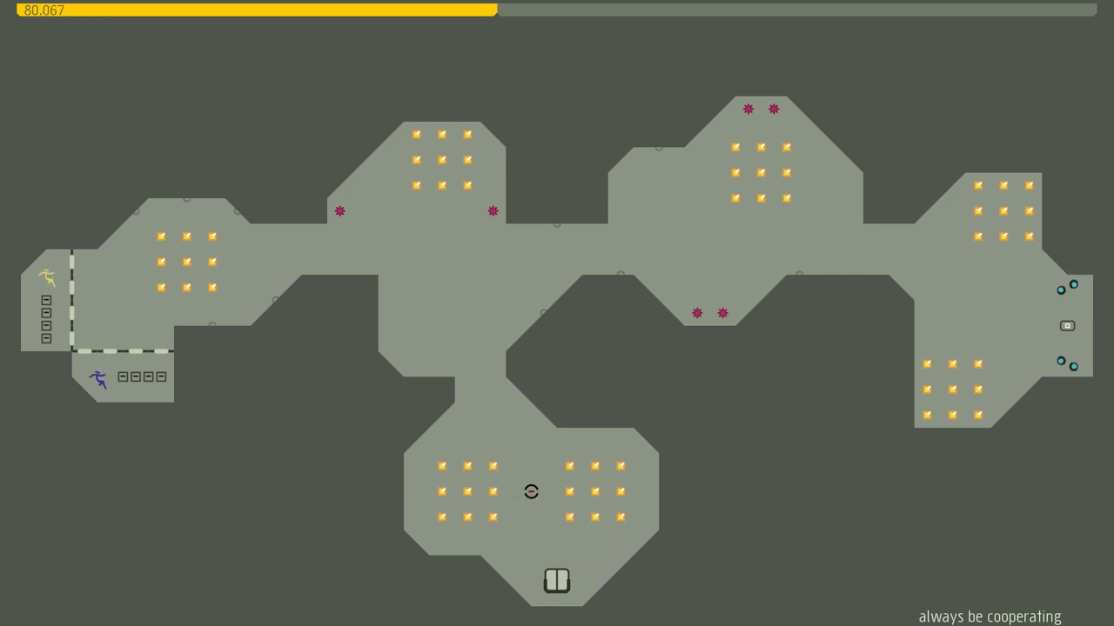
key("Right")
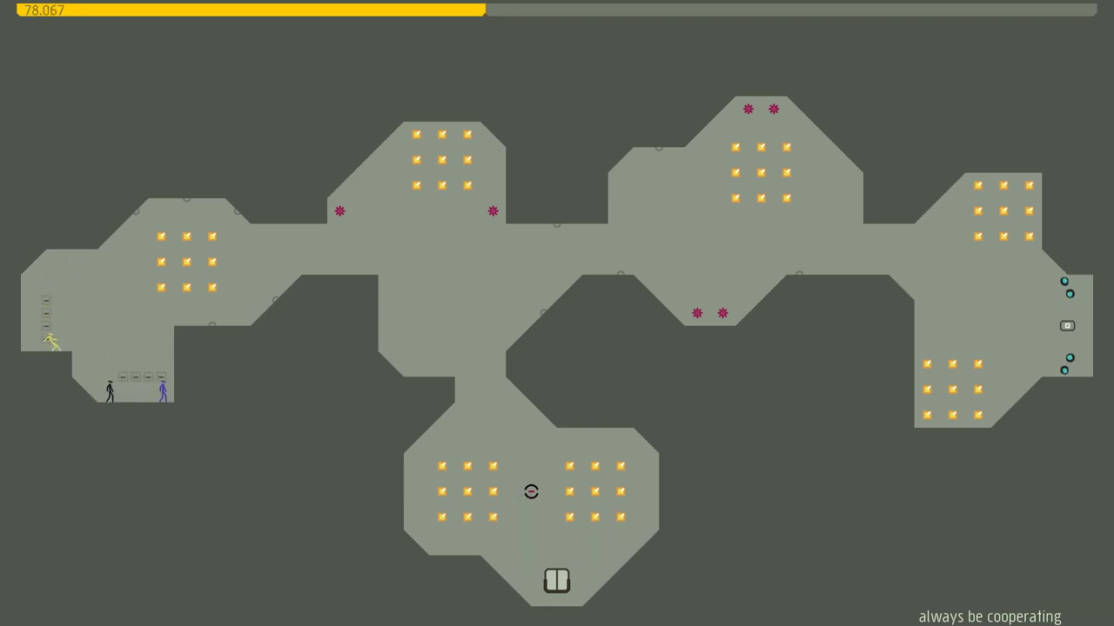
key("space")
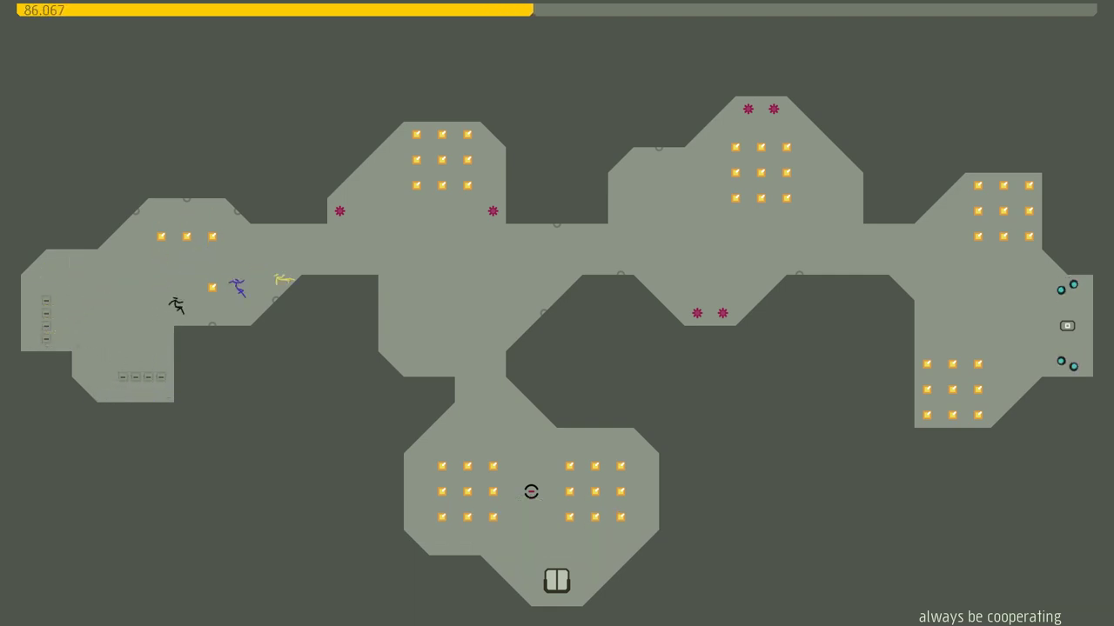
key("space")
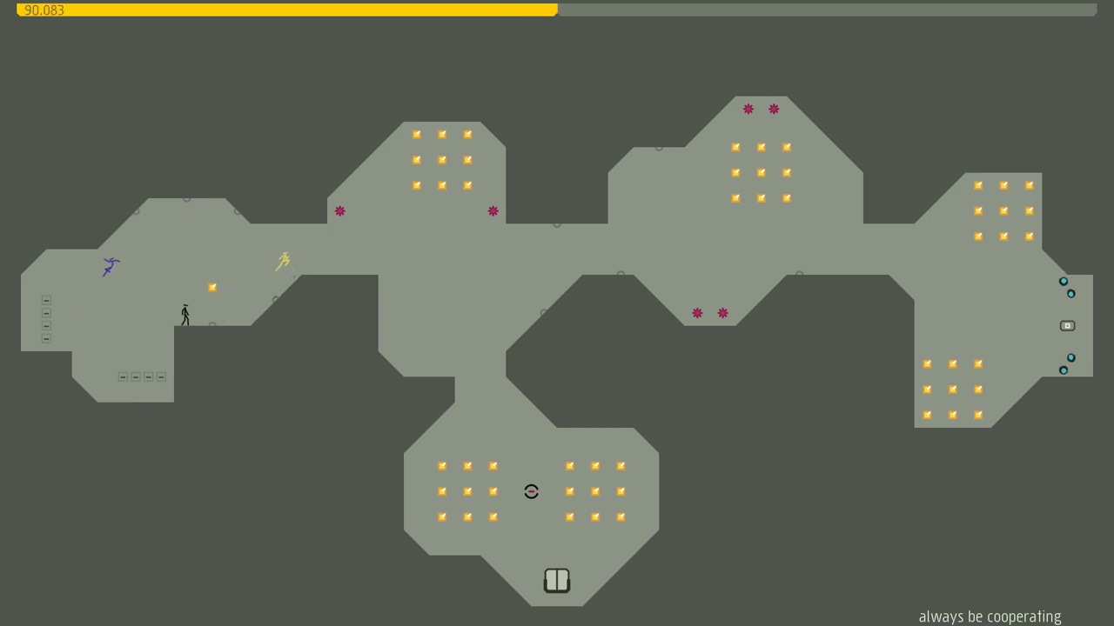
key("space")
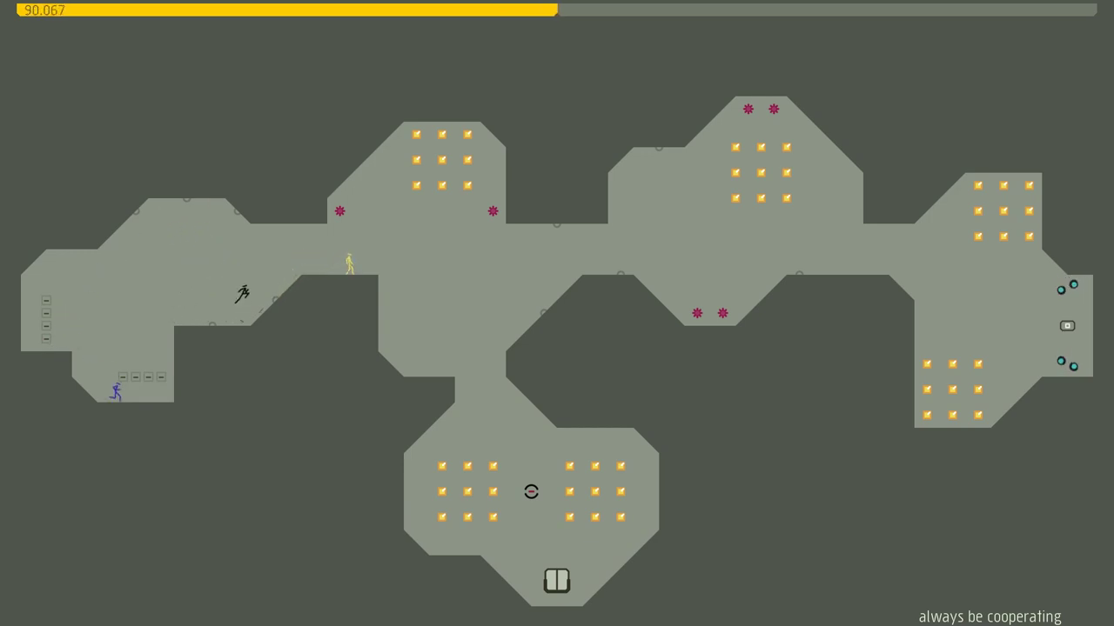
- Get the black ninja along the ledge into the upper room while the blue ninja jumps up
key("space")
key("Right")
key("space")
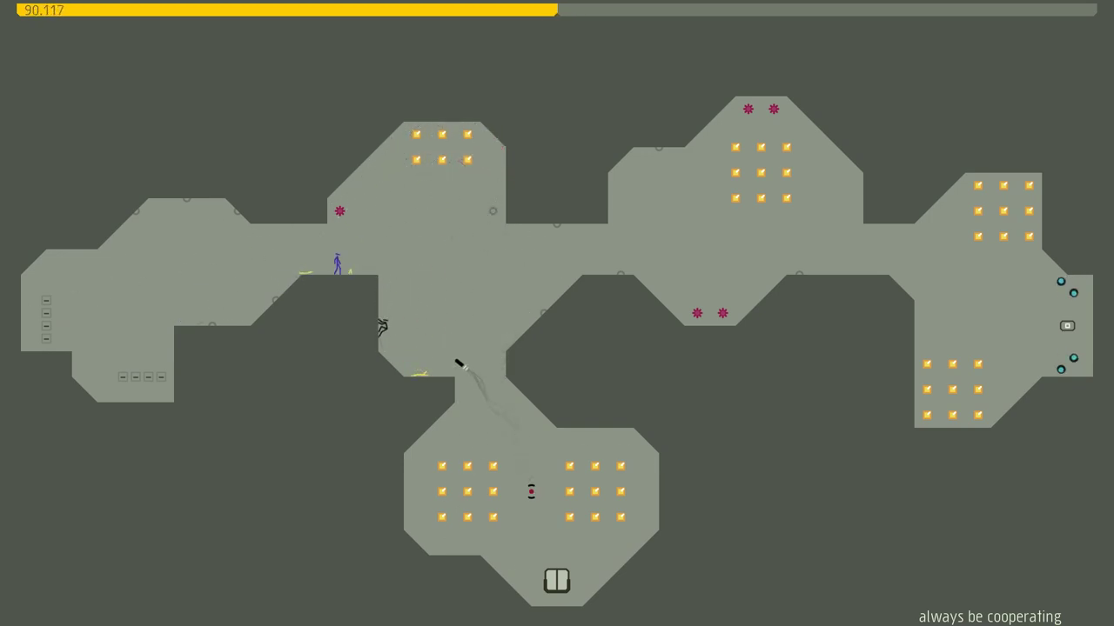
key("space")
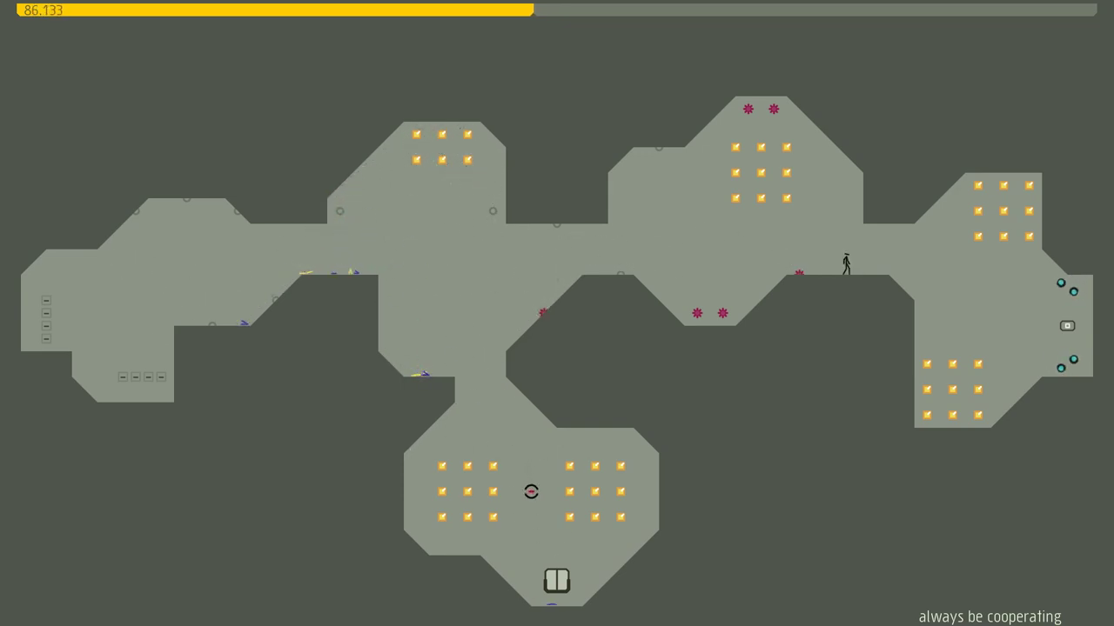
key("Right")
- Collect the right room's gold and climb its left wall onto the slope
key("Right")
key("space")
key("Left")
key("space")
key("Left")
key("Right")
- Collect all the gold in the upper-right room
key("space")
key("Left")
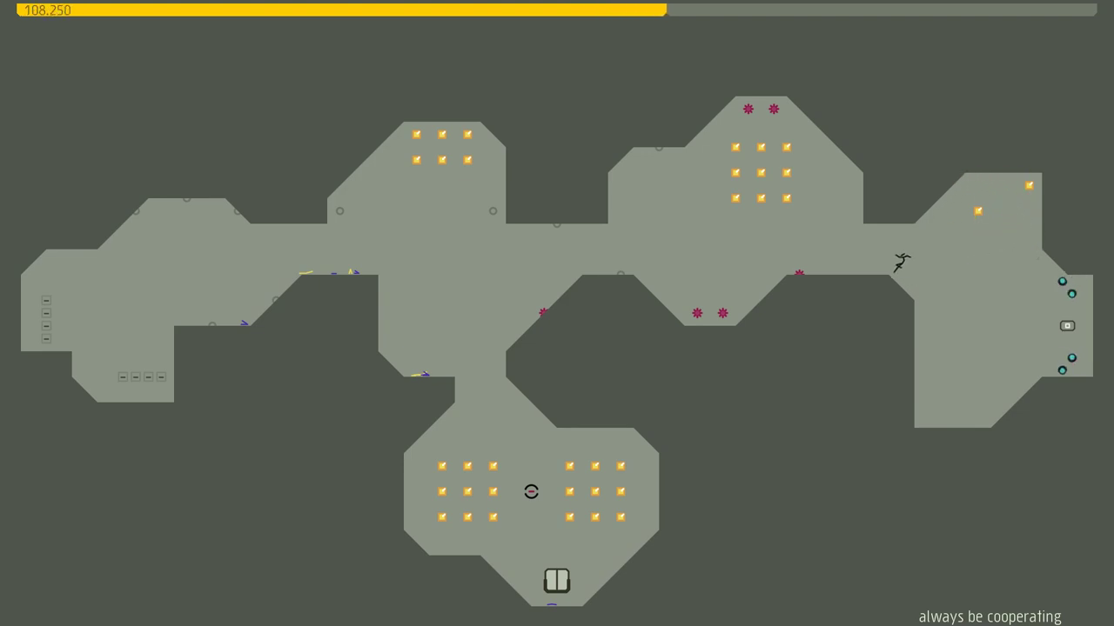
key("Right")
key("space")
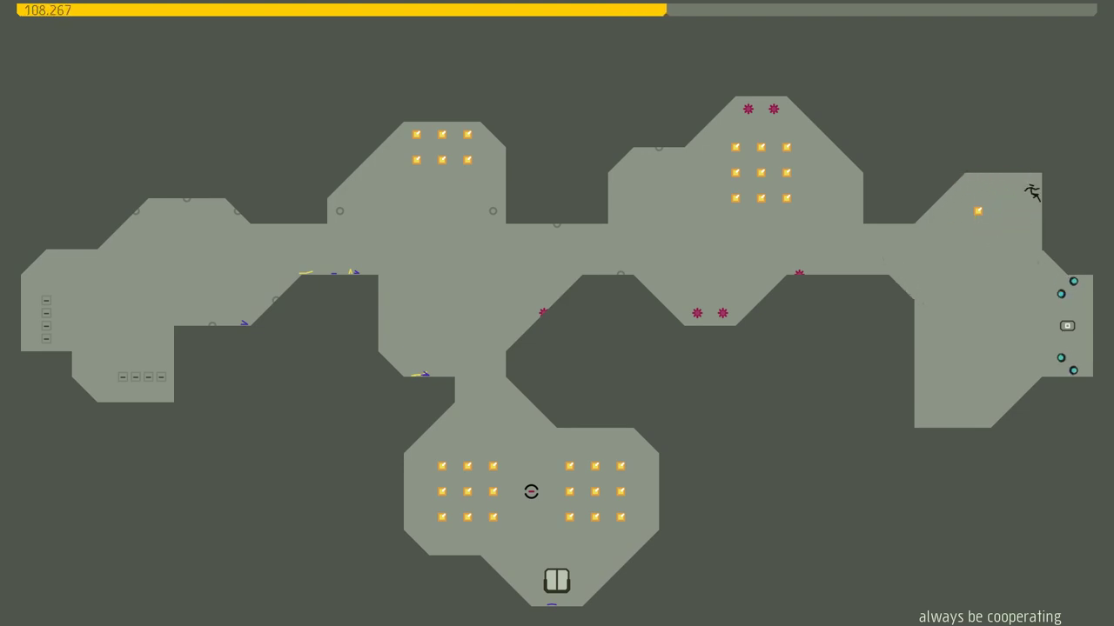
key("Left")
- Jump from the right room floor back toward the slope until the last ninja dies
key("Right")
key("space")
key("Left")
key("Right")
key("space")
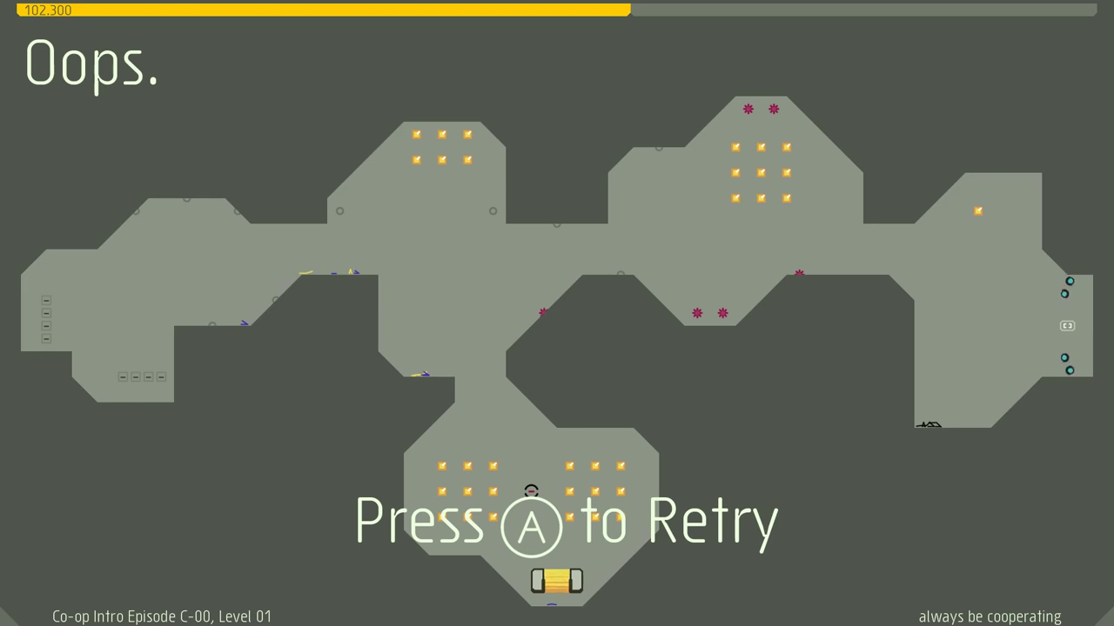
- Retry Level 01 and lead the black and yellow ninjas through the corridor to the far-right room
key("space")
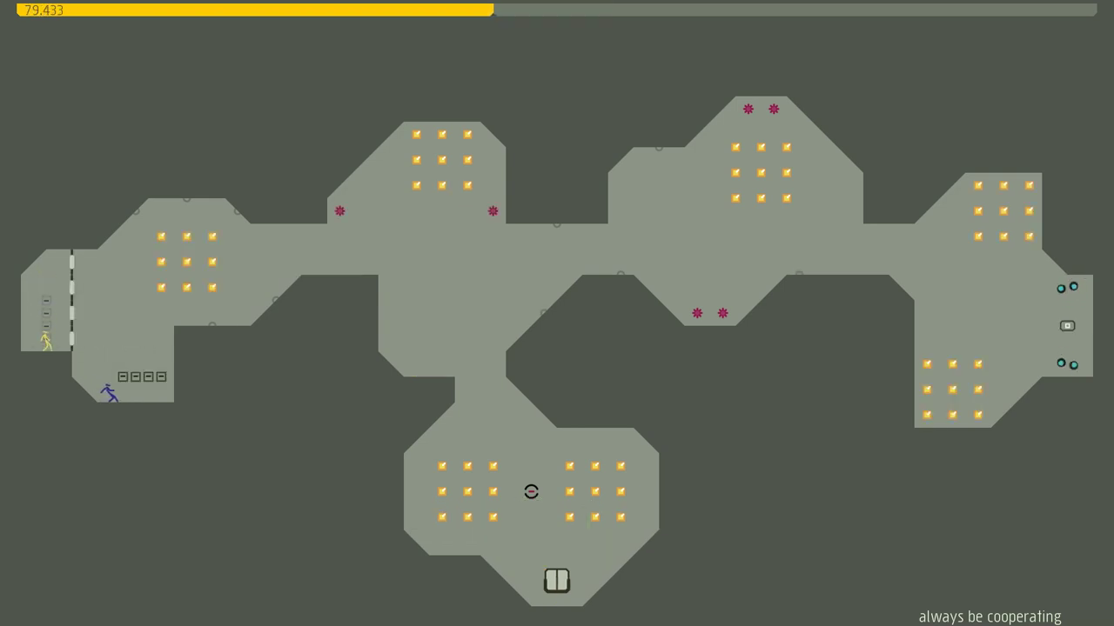
key("Right")
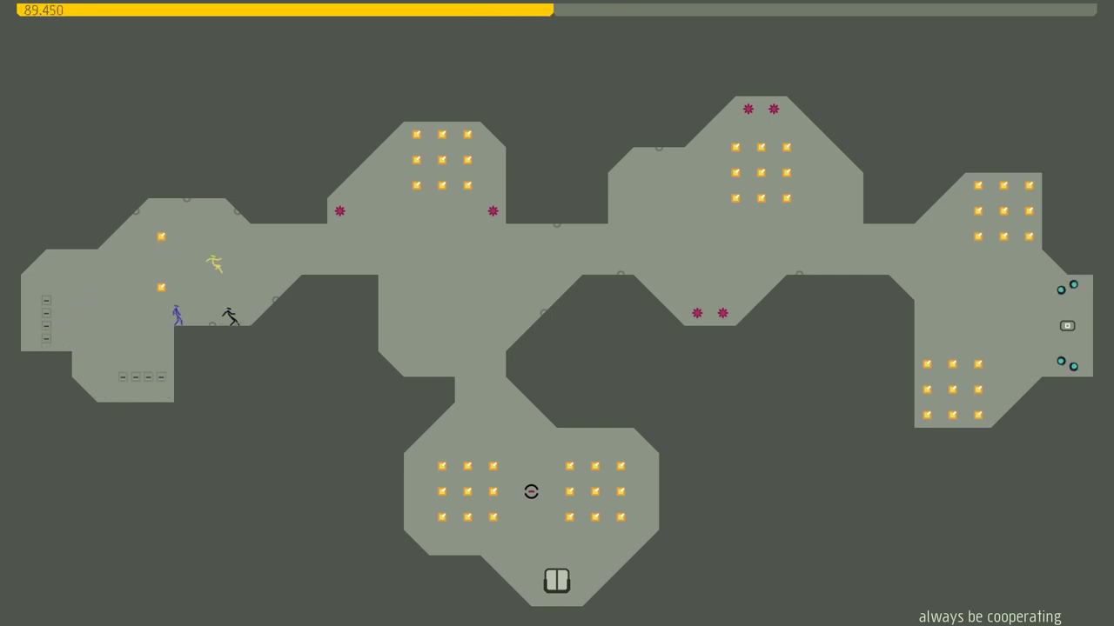
key("Right")
key("Right")
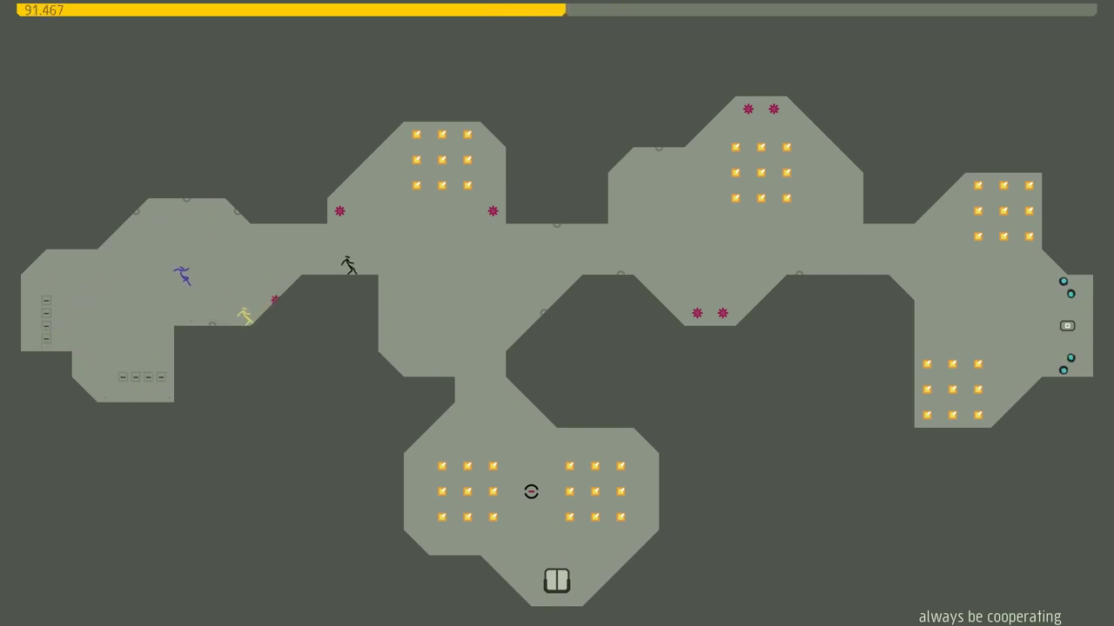
key("space")
key("Left")
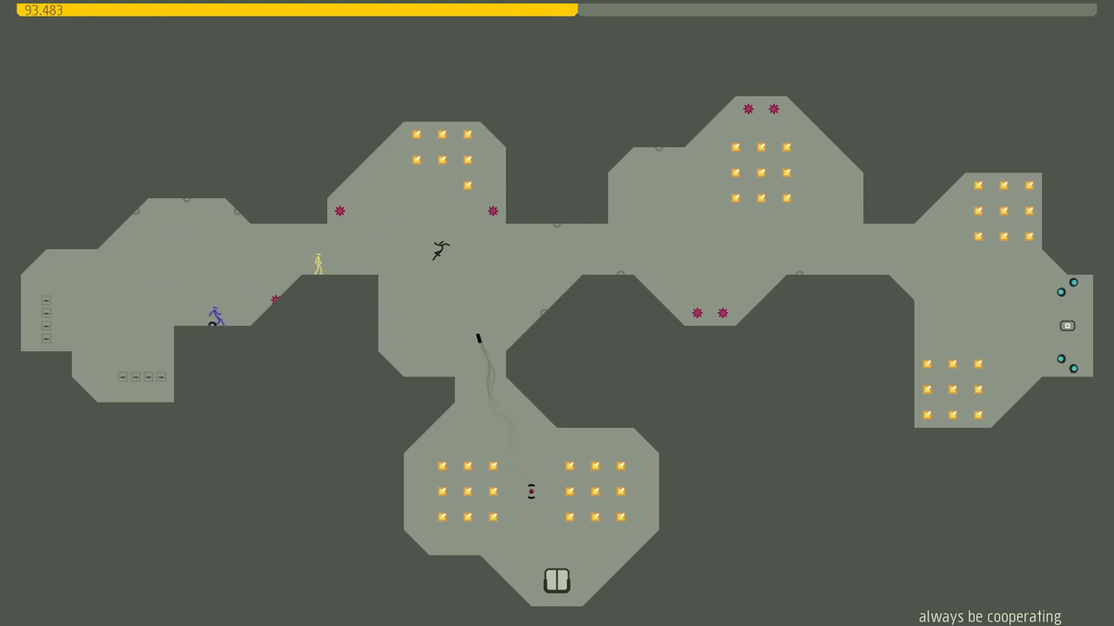
key("Right")
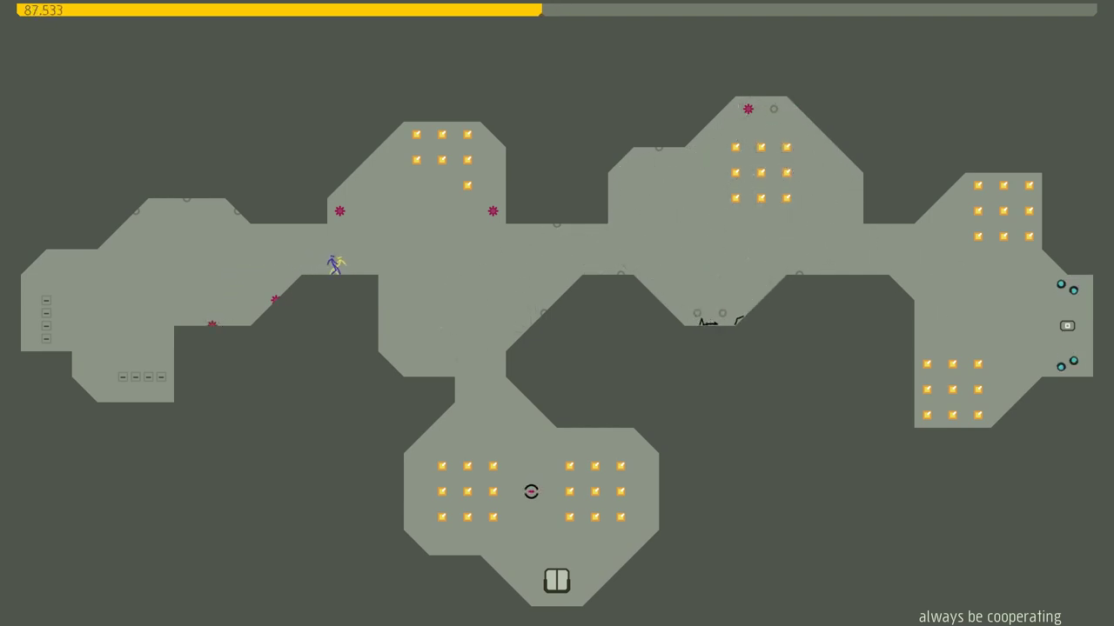
key("Right")
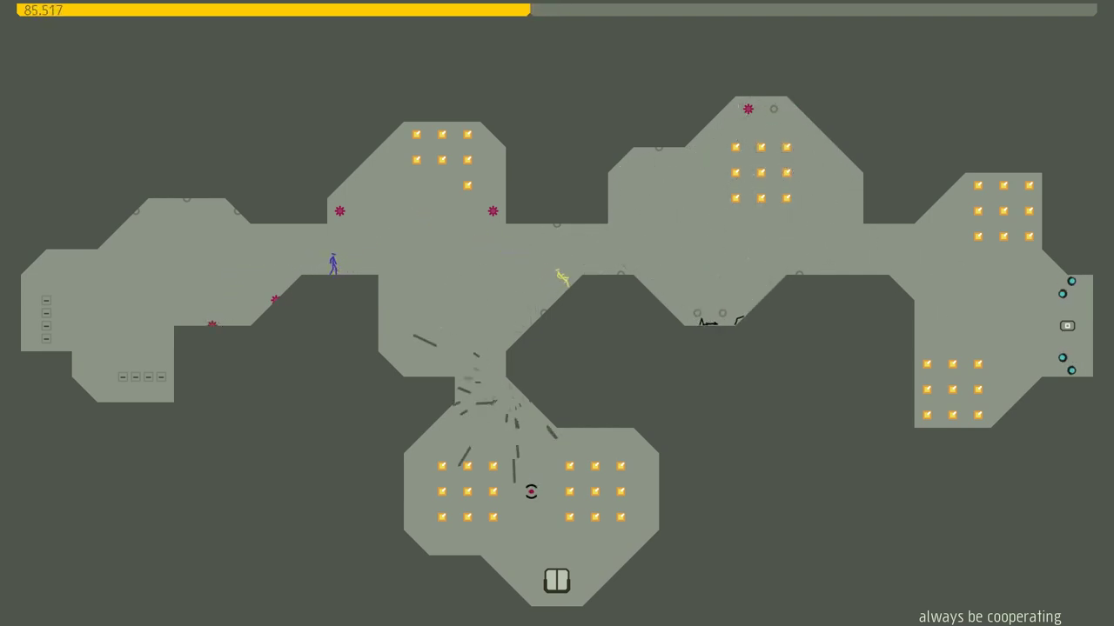
key("Right")
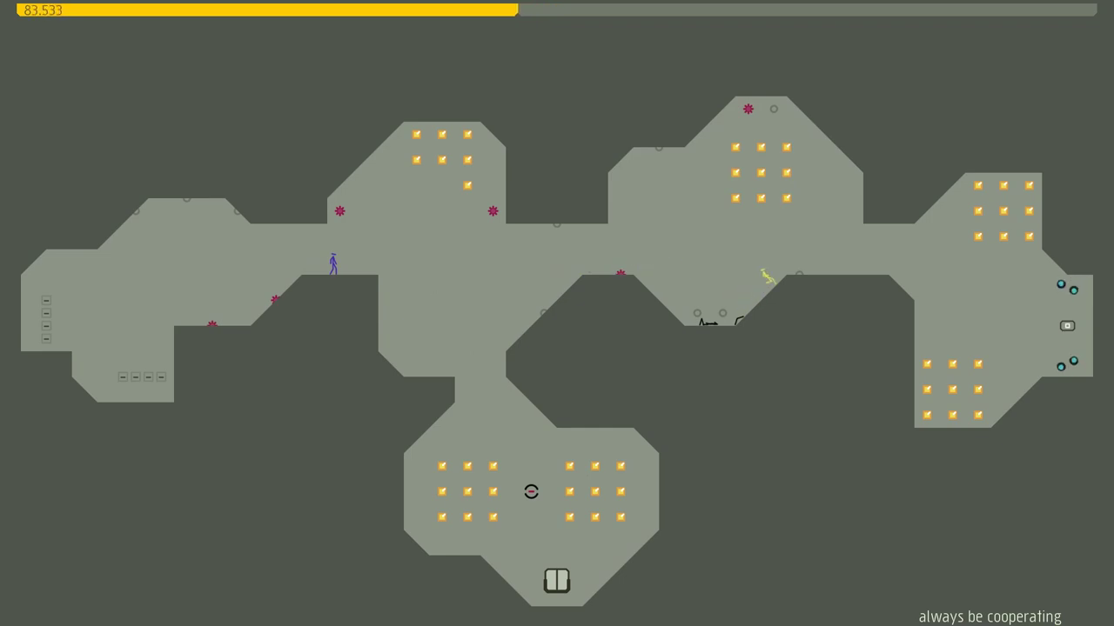
key("Right")
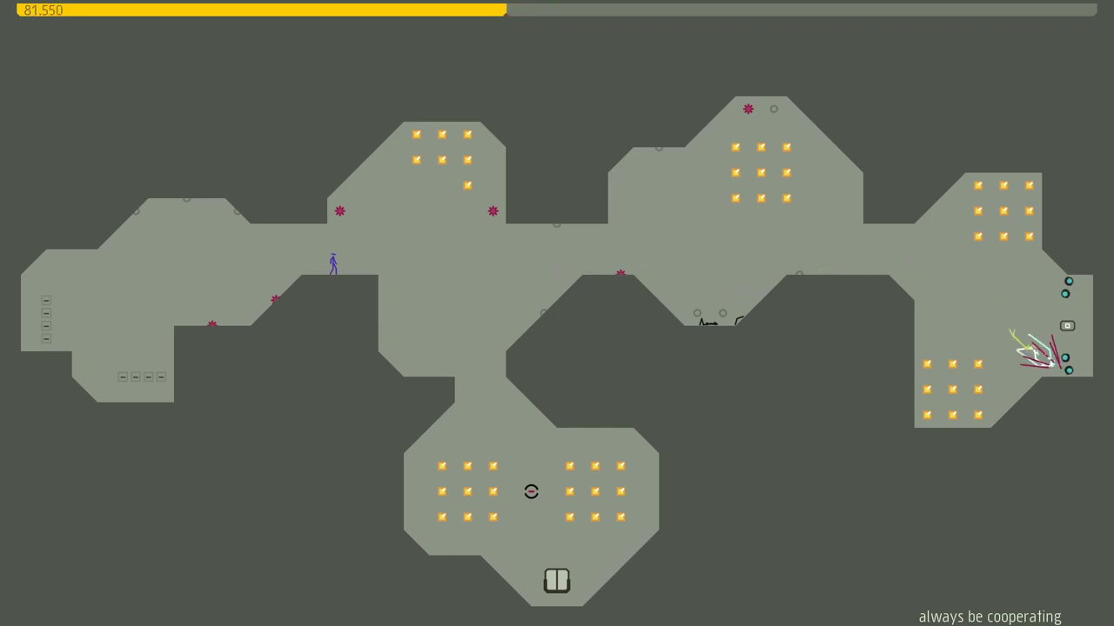
- Run the purple ninja along the corridor and through the dip, collecting gold
key("Right")
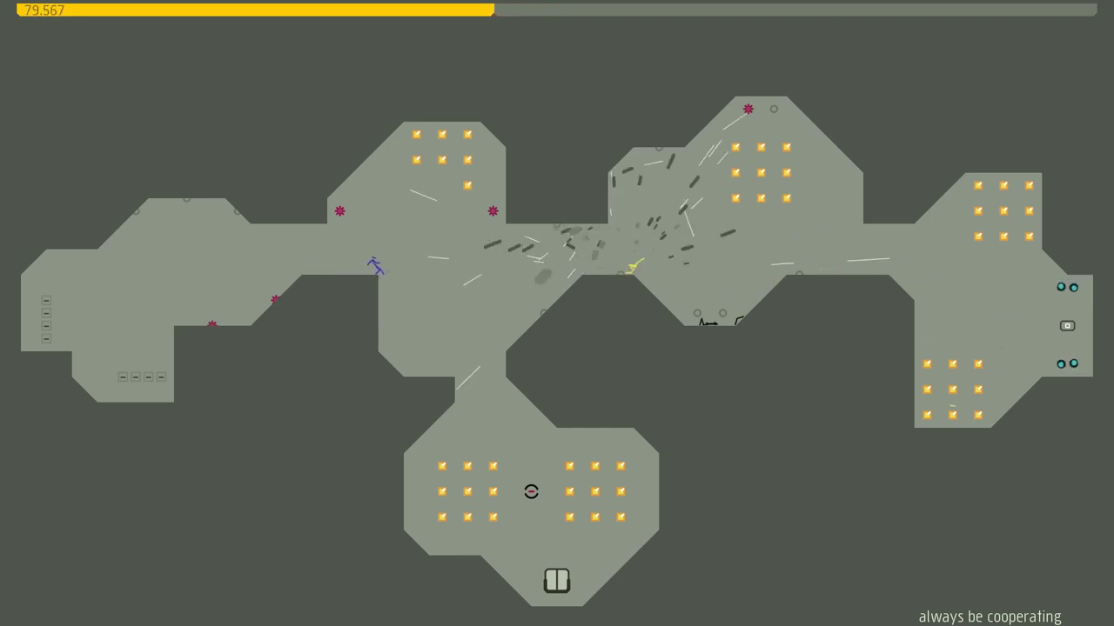
key("Right")
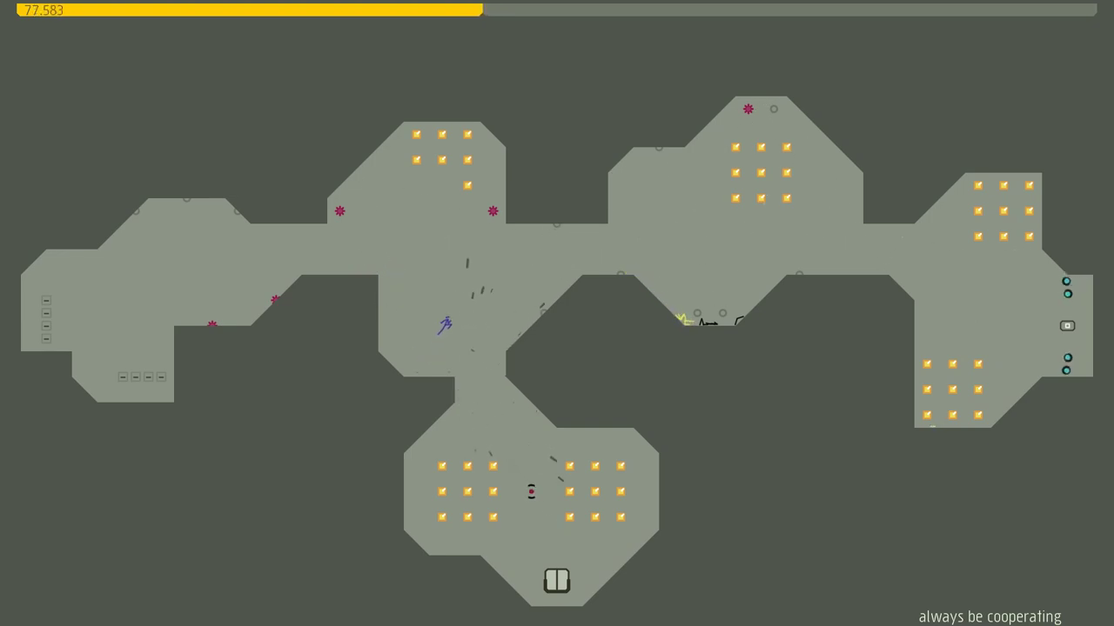
key("Right")
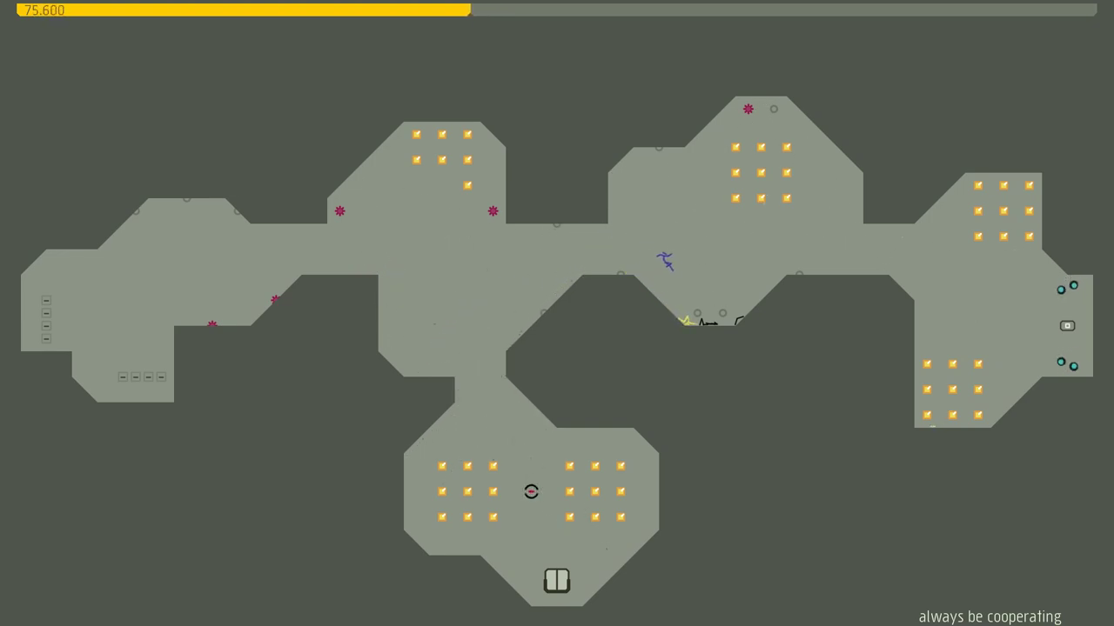
key("Right")
key("space")
key("Left")
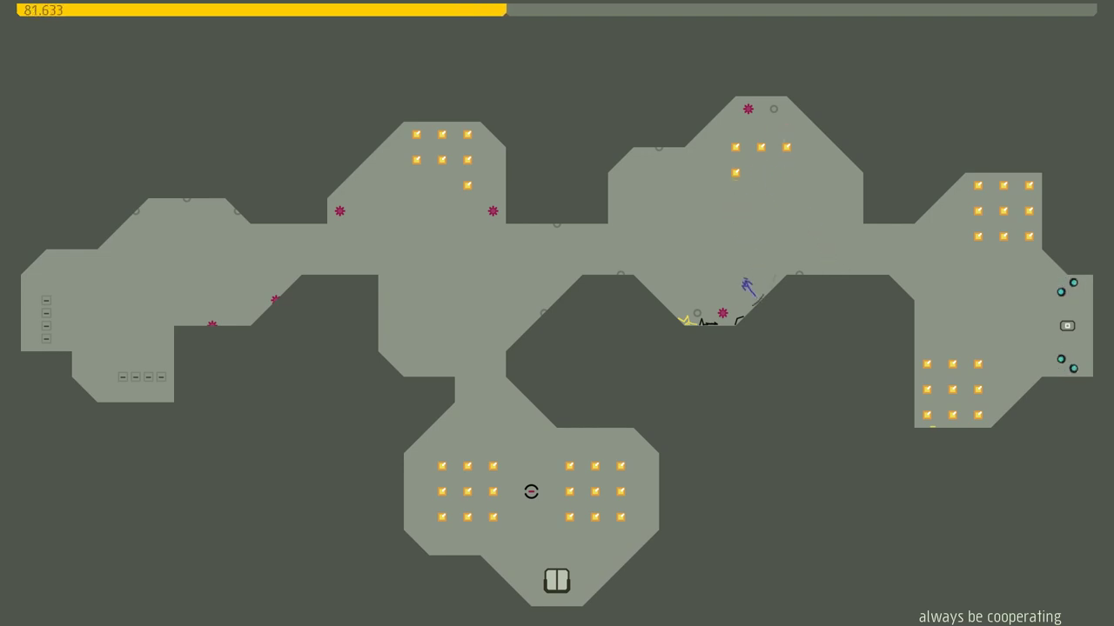
- Take the purple ninja into the right room for gold, wall-jumping off the right wall
key("space")
key("Right")
key("Right")
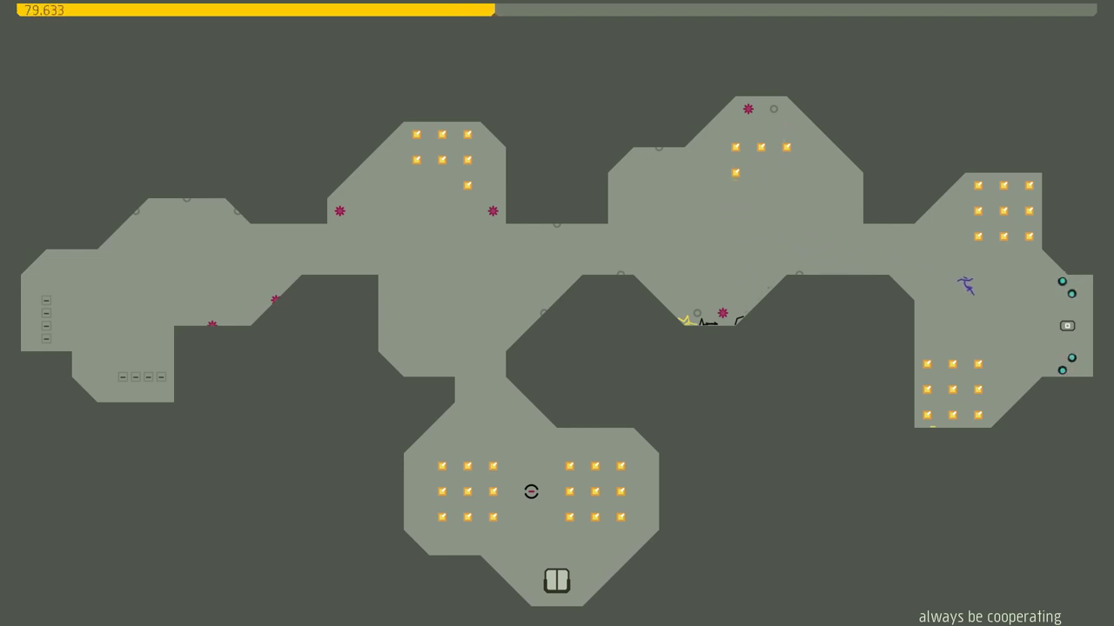
key("Left")
key("space")
key("Left")
key("Right")
key("space")
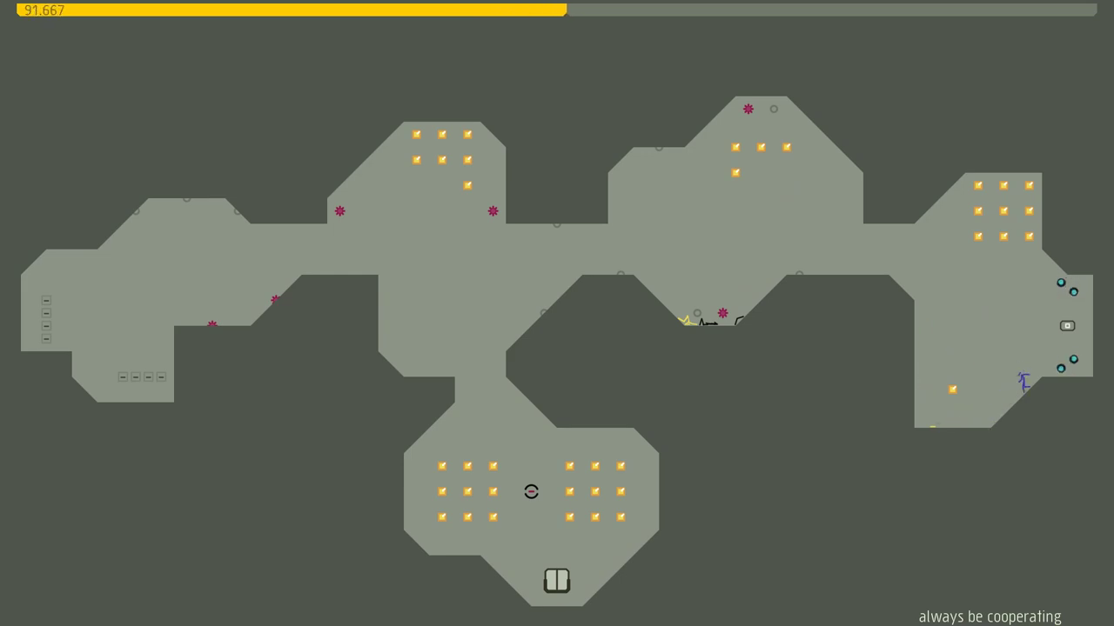
key("space")
key("Right")
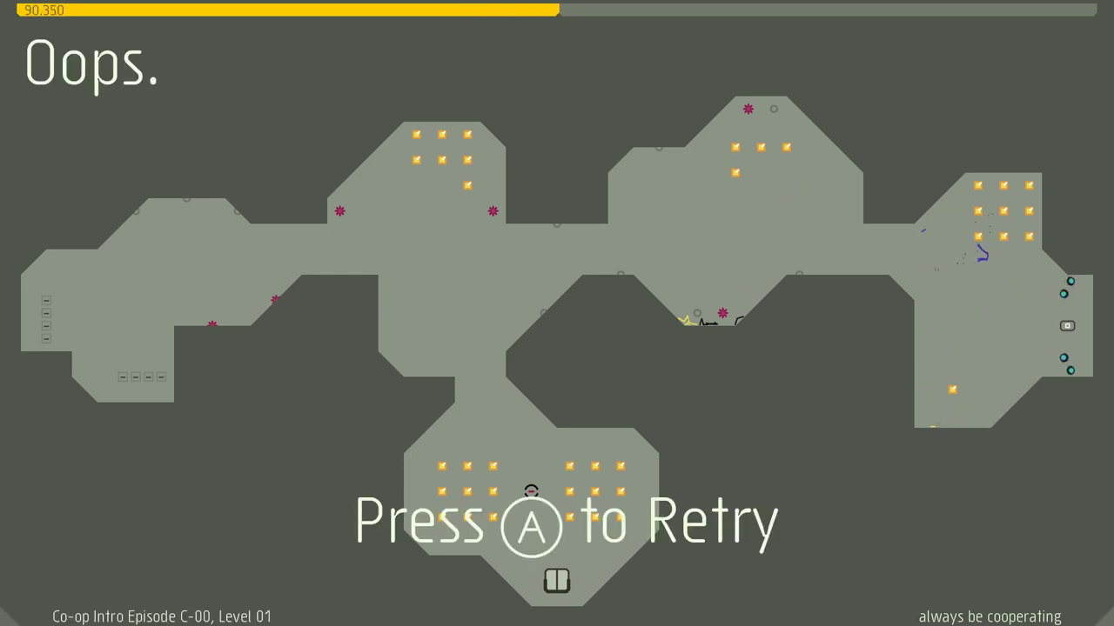
- After the death, retry and clear the upper-left room's gold with the purple ninja
key("space")
key("Right")
key("space")
key("space")
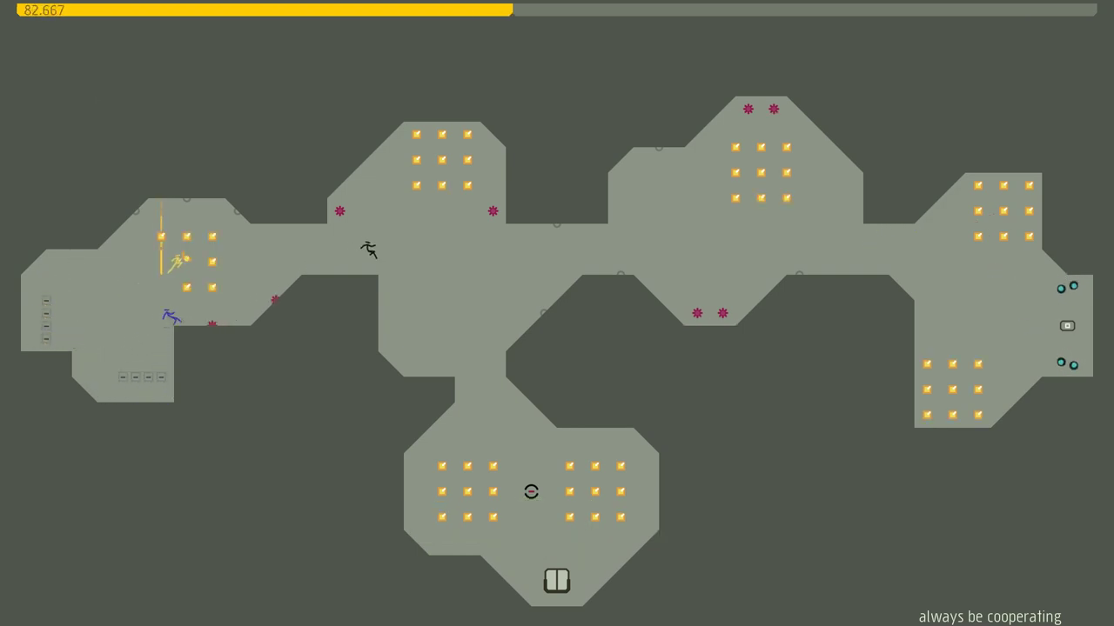
key("space")
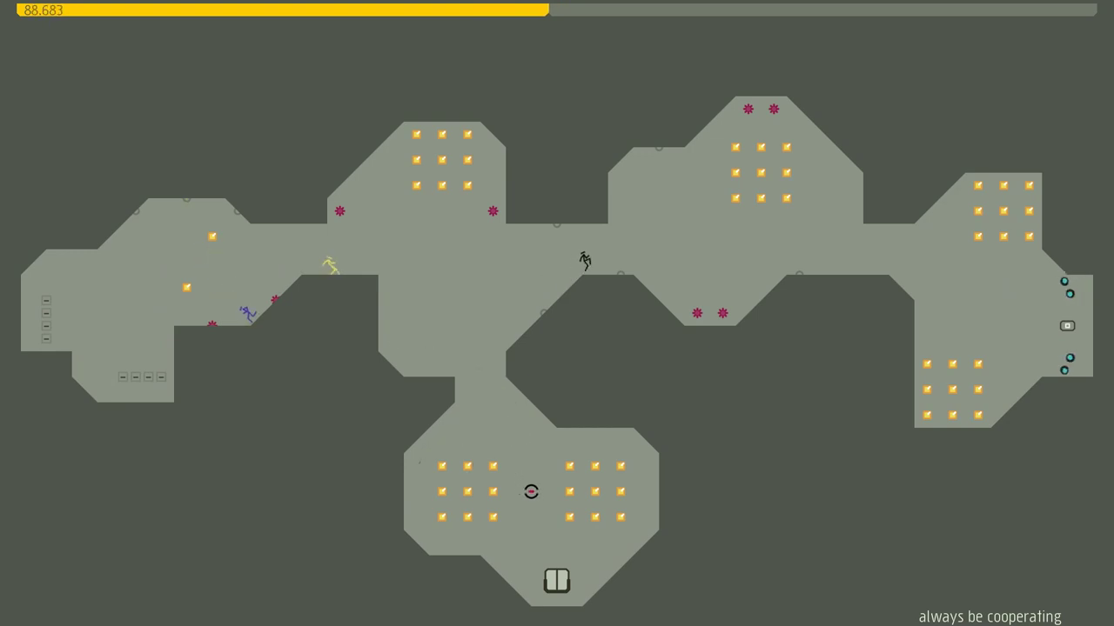
key("Left")
key("space")
key("Left")
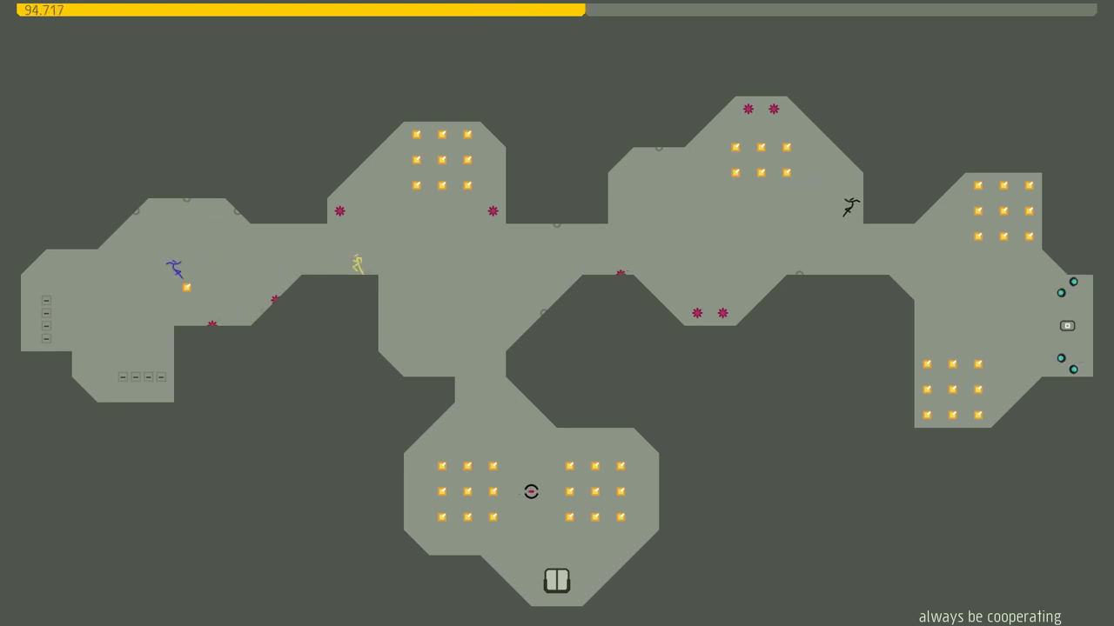
key("space")
key("Right")
key("space")
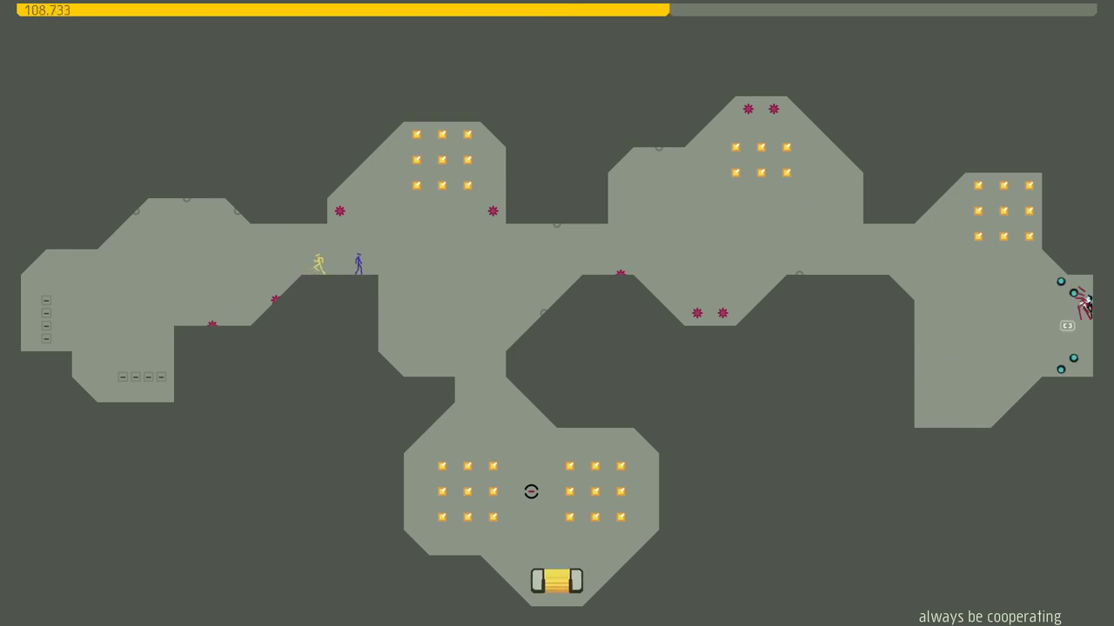
- Grab the last two gold squares, drop down the shaft to the exit, and continue
key("Right")
key("space")
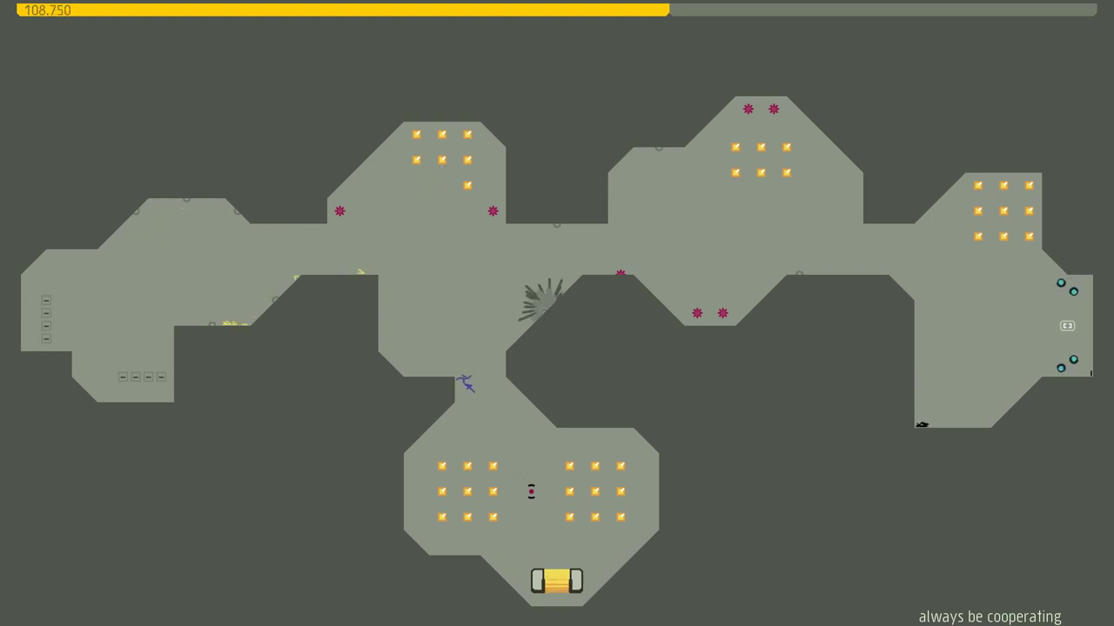
key("Right")
key("Return")
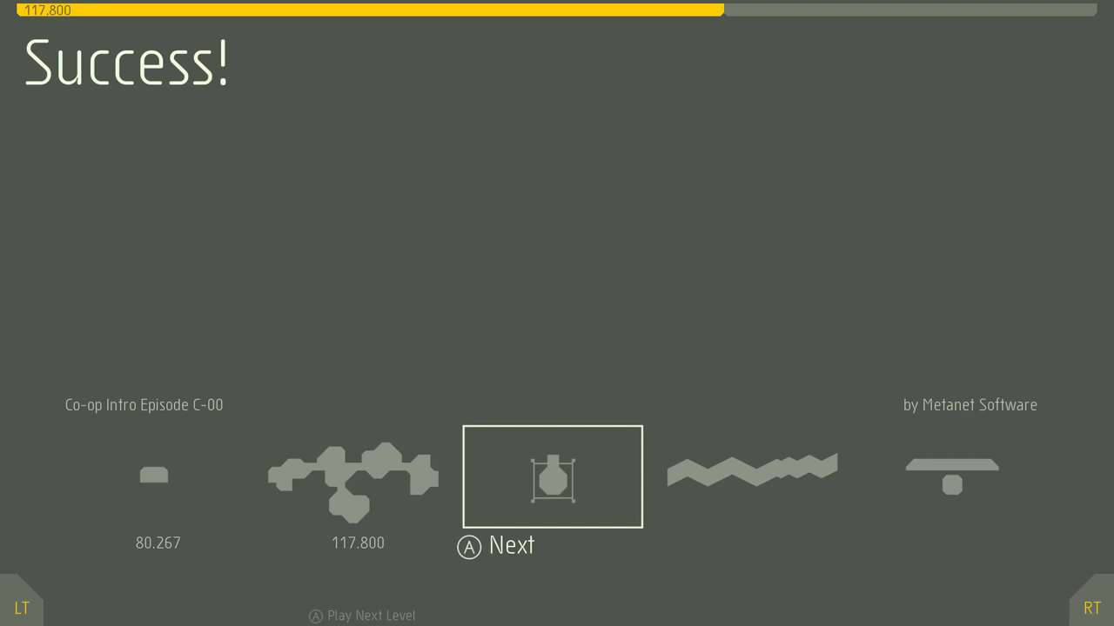
- Move on to Level 02 and play its run through to the exit
key("Return")
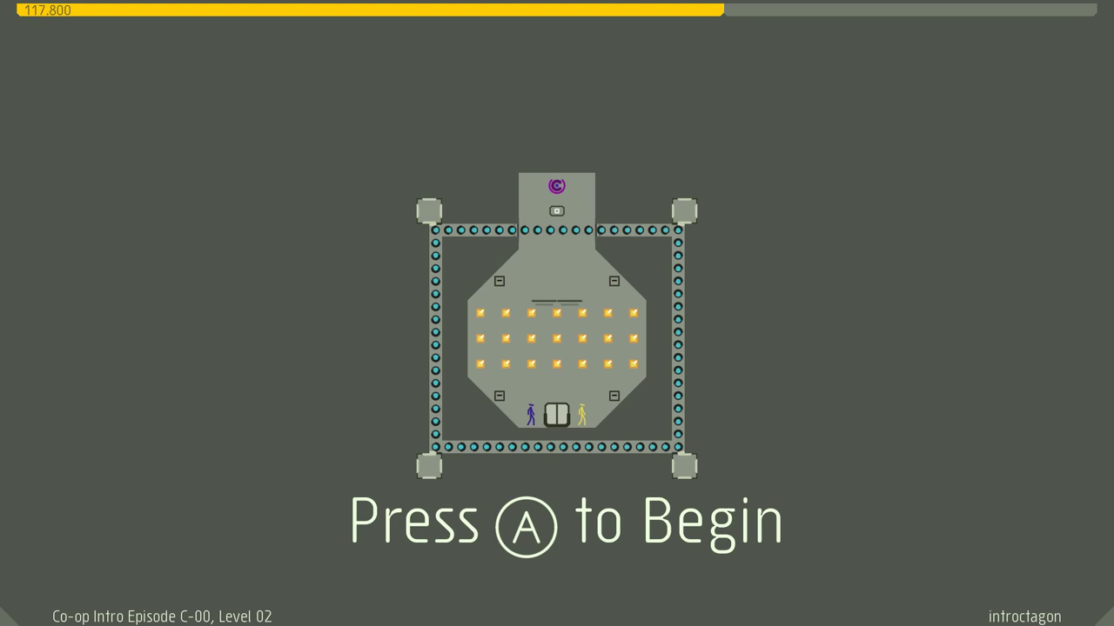
key("space")
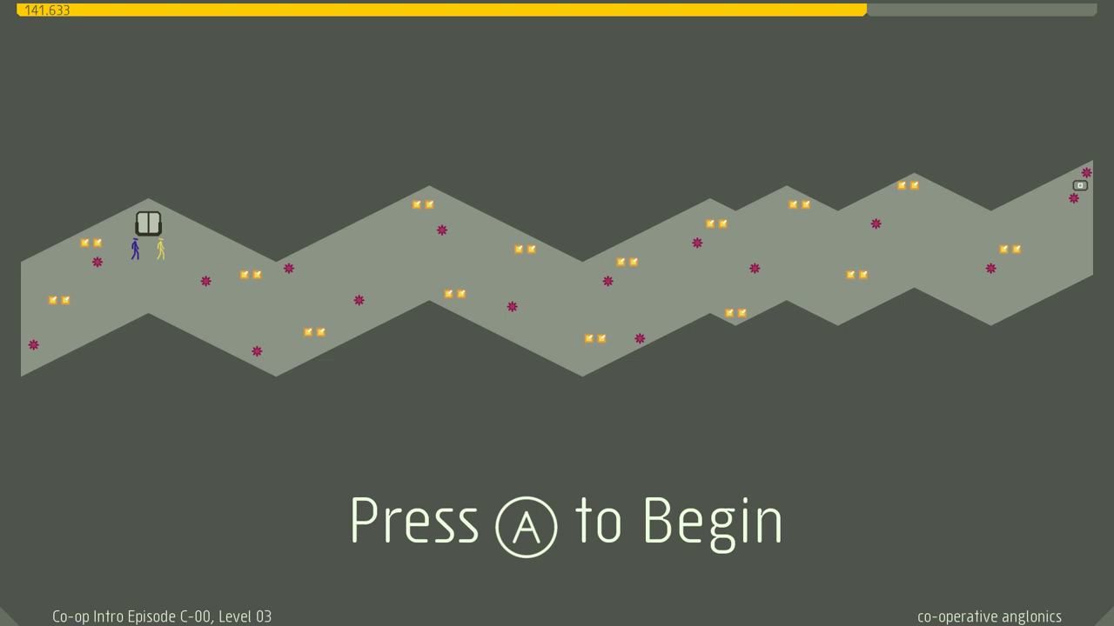
- Start Level 03 and run the ninjas right along the corridor
key("space")
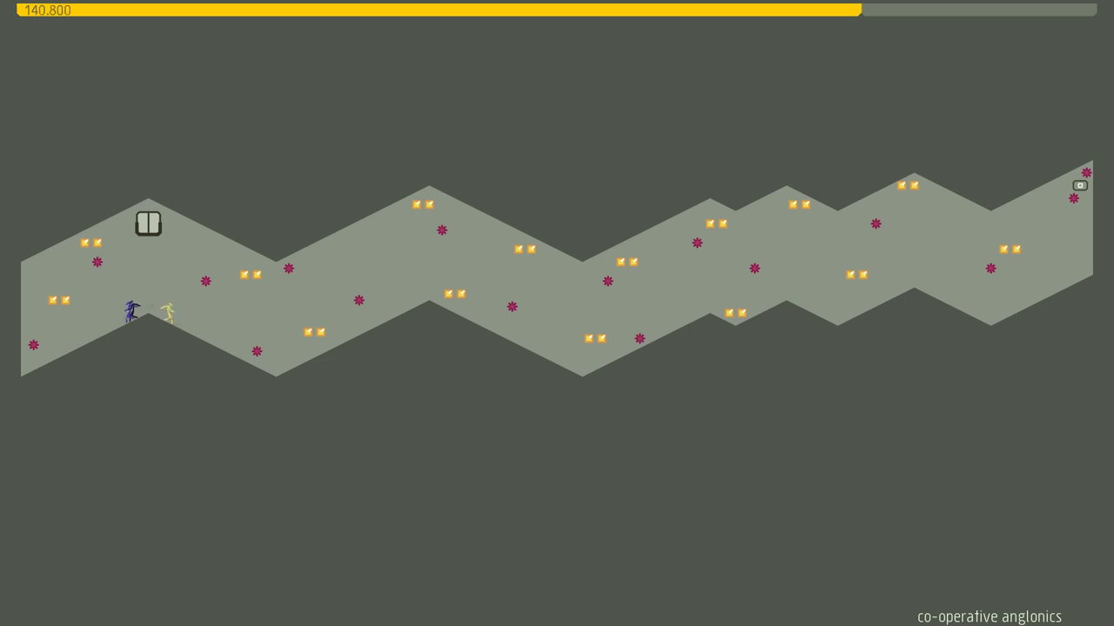
key("Right")
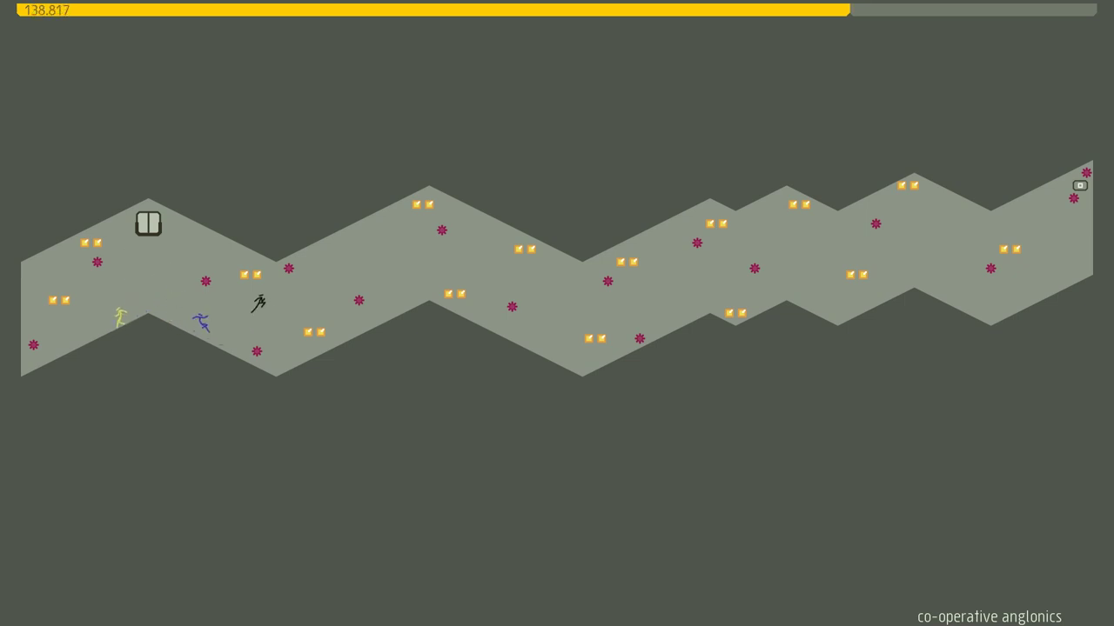
key("Right")
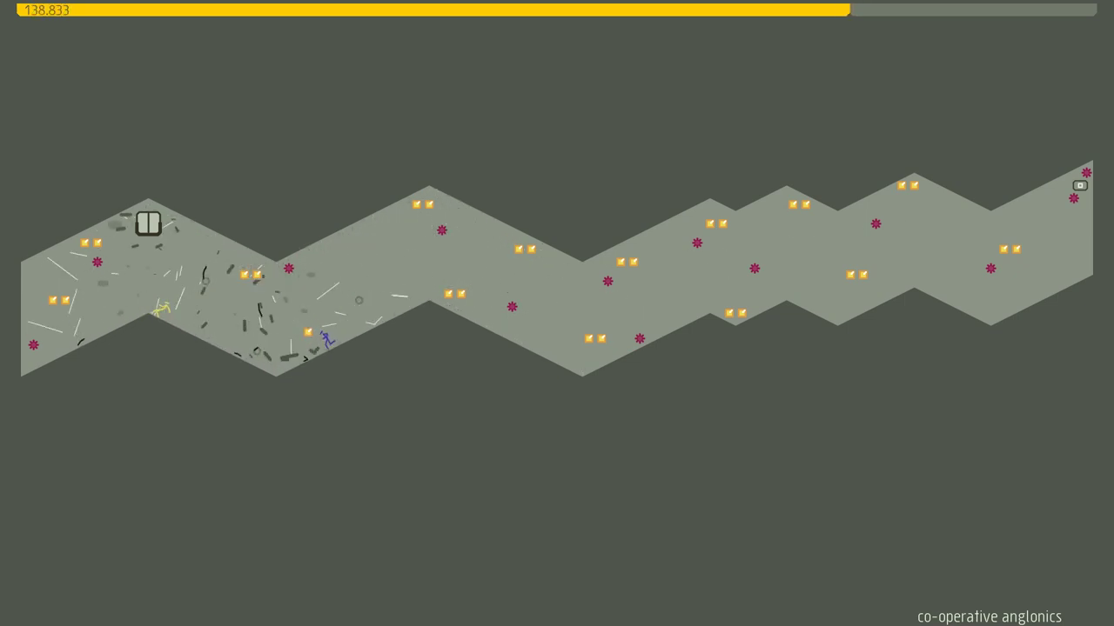
key("Right")
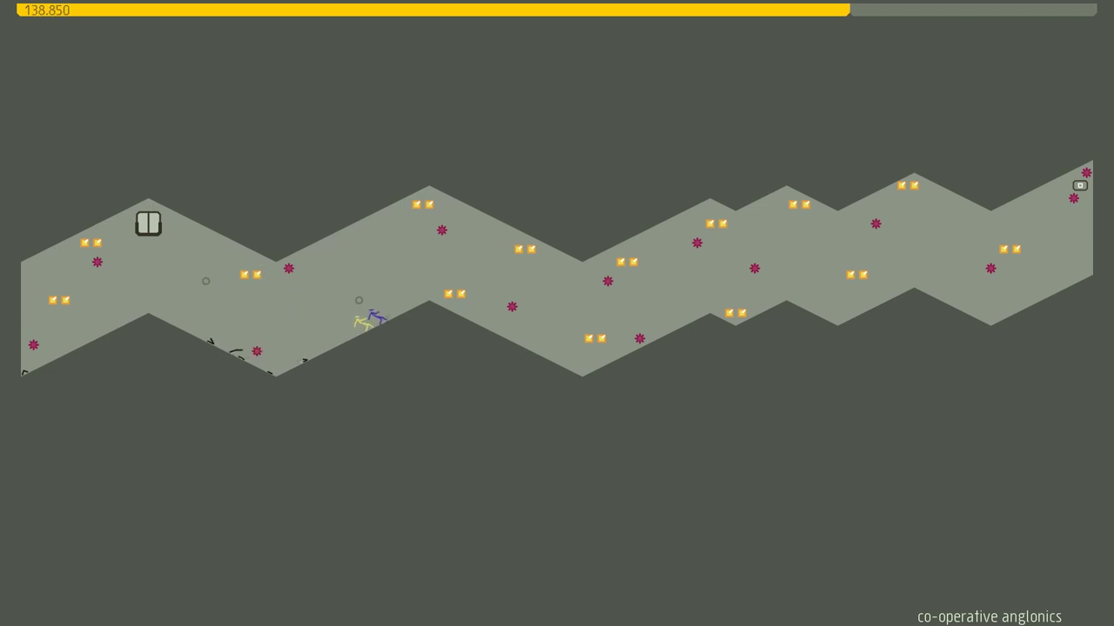
- Retry Level 03 several times after the ninjas die running right up the slope
key("z")
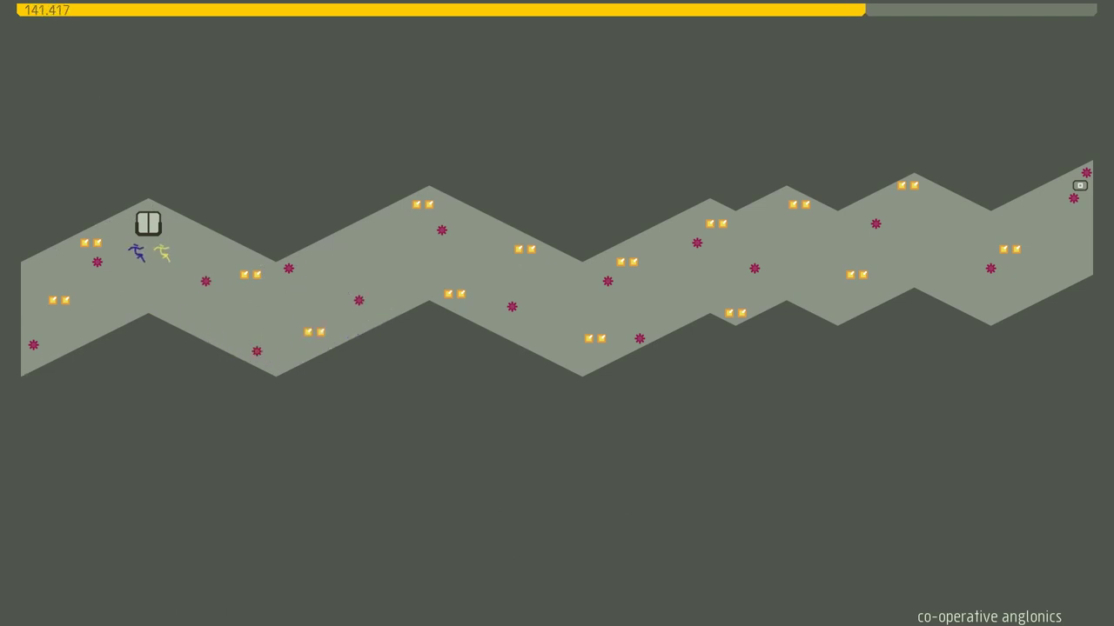
key("Right")
key("Right")
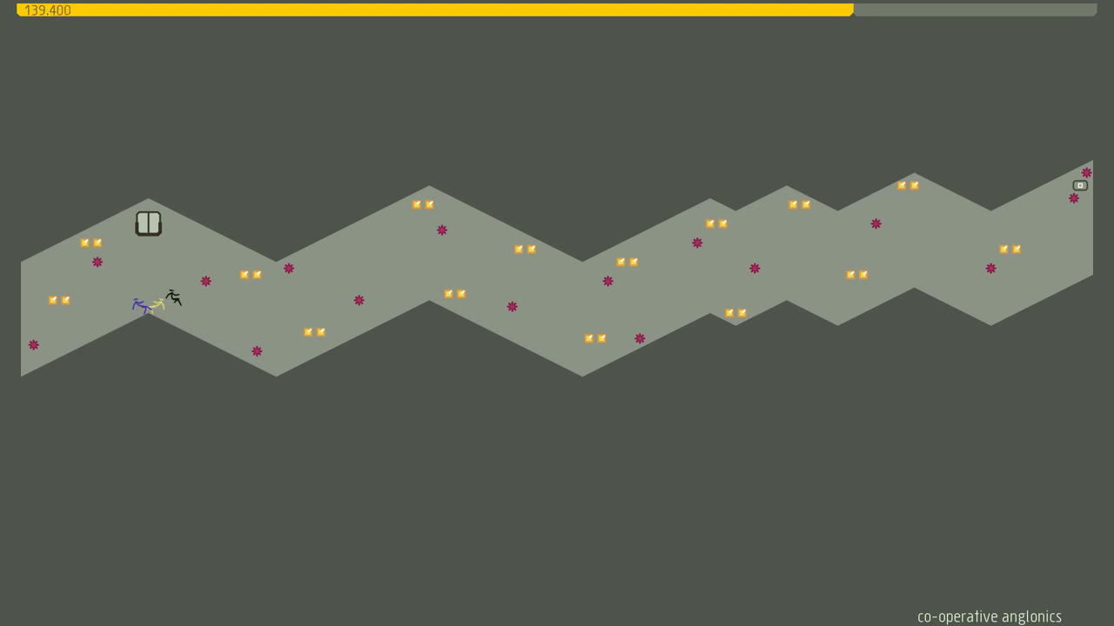
key("z")
key("Right")
key("Right")
key("z")
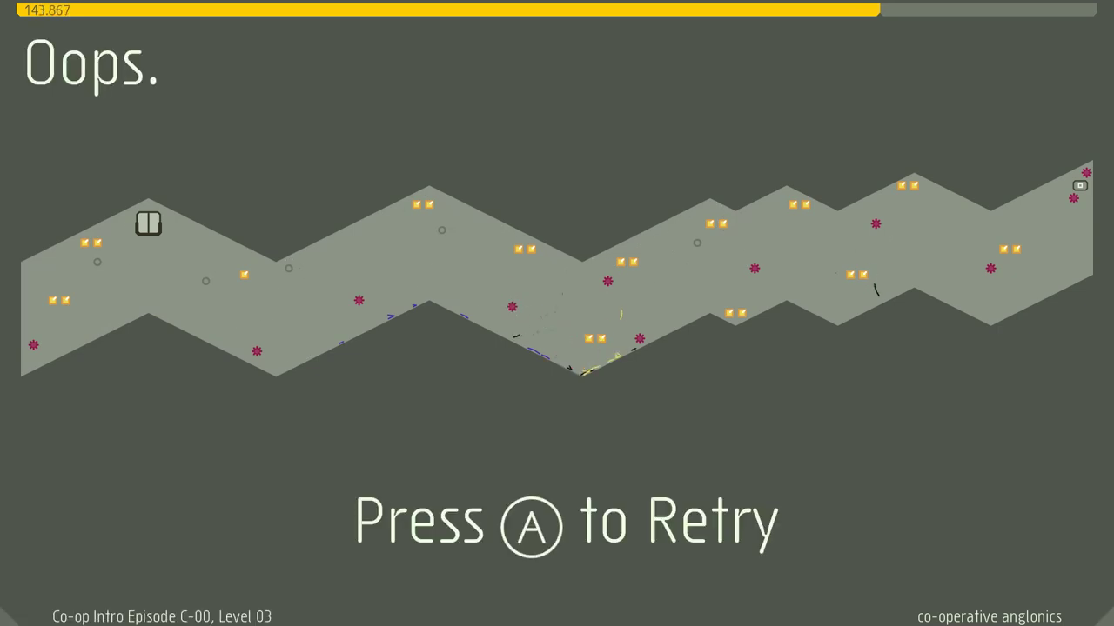
key("z")
- Drop onto the sloped floor and collect two gold pieces with the black ninja
key("Right")
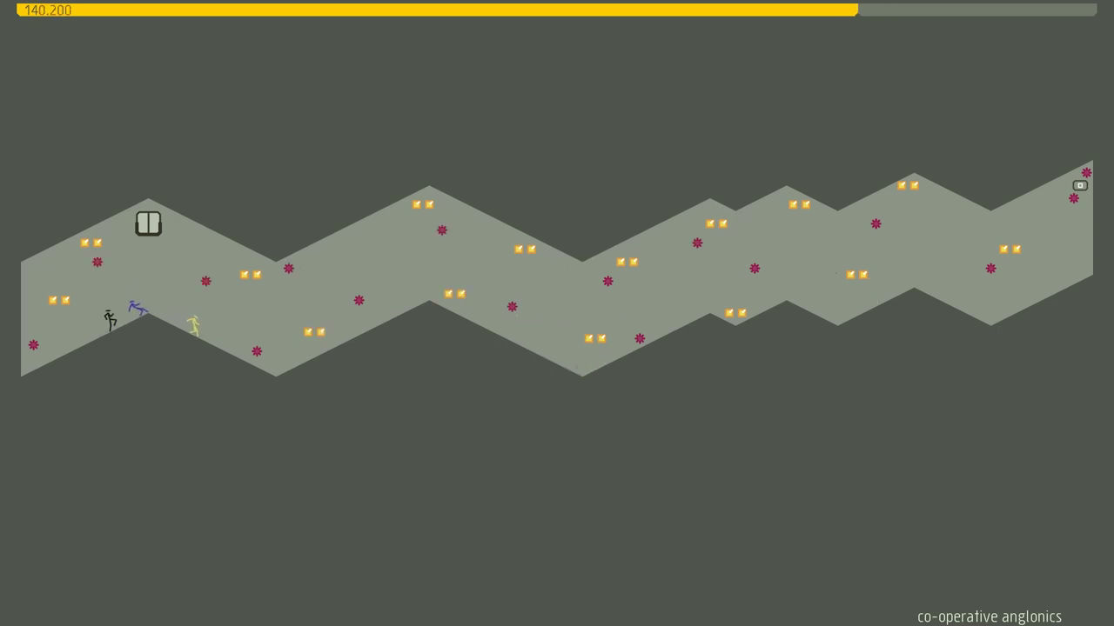
key("Right")
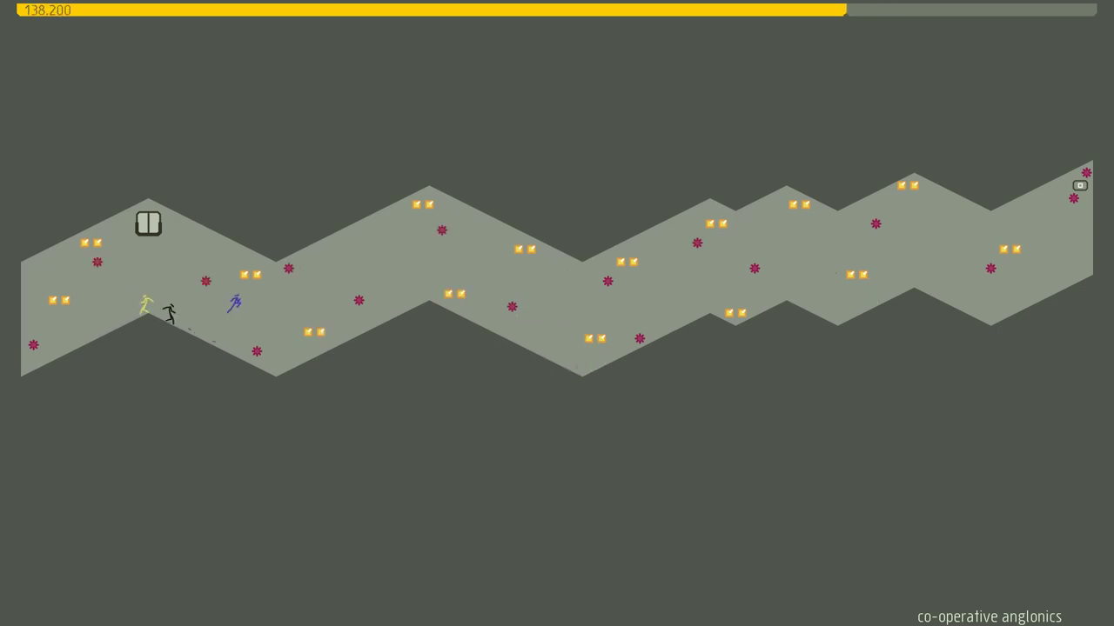
key("z")
key("Left")
key("z")
key("Right")
- Run over the hills collecting gold and jump the peak toward the far right
key("Right")
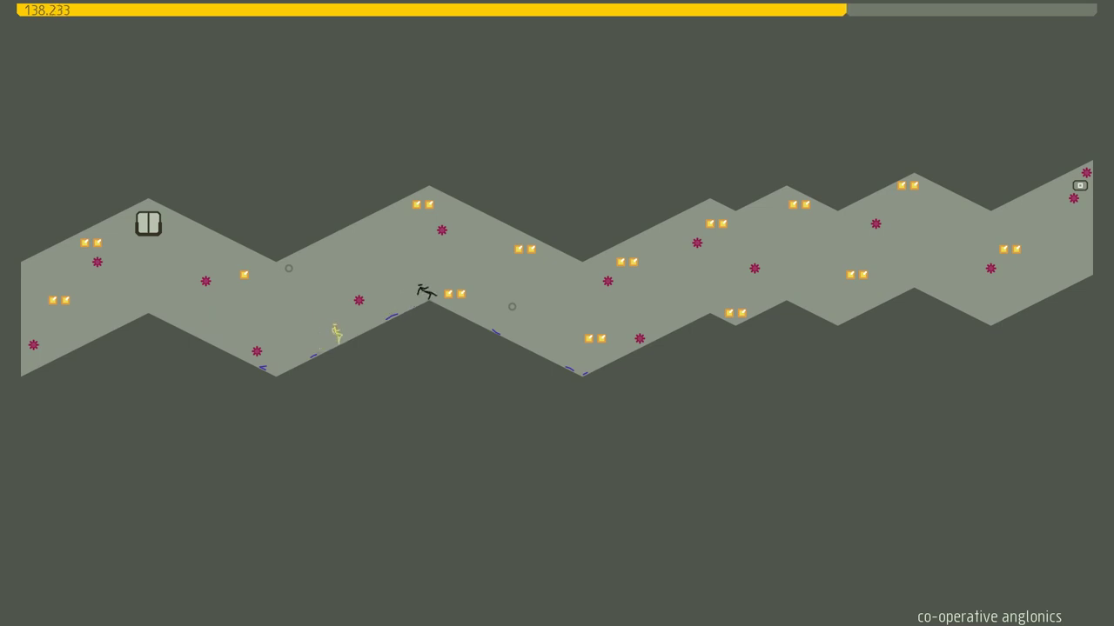
key("Right")
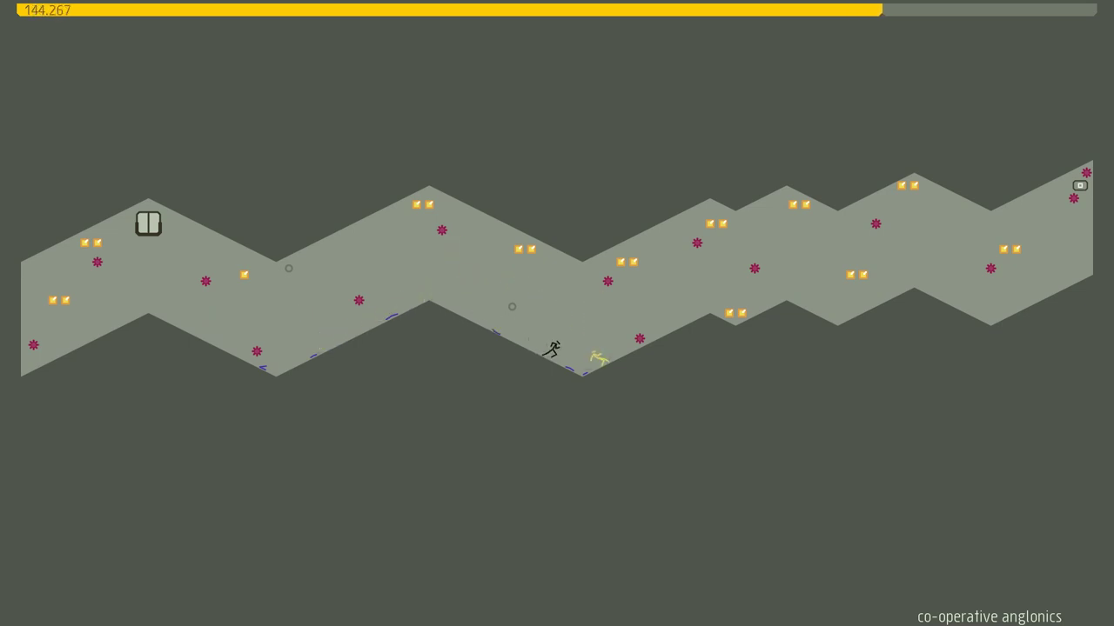
key("z")
key("Right")
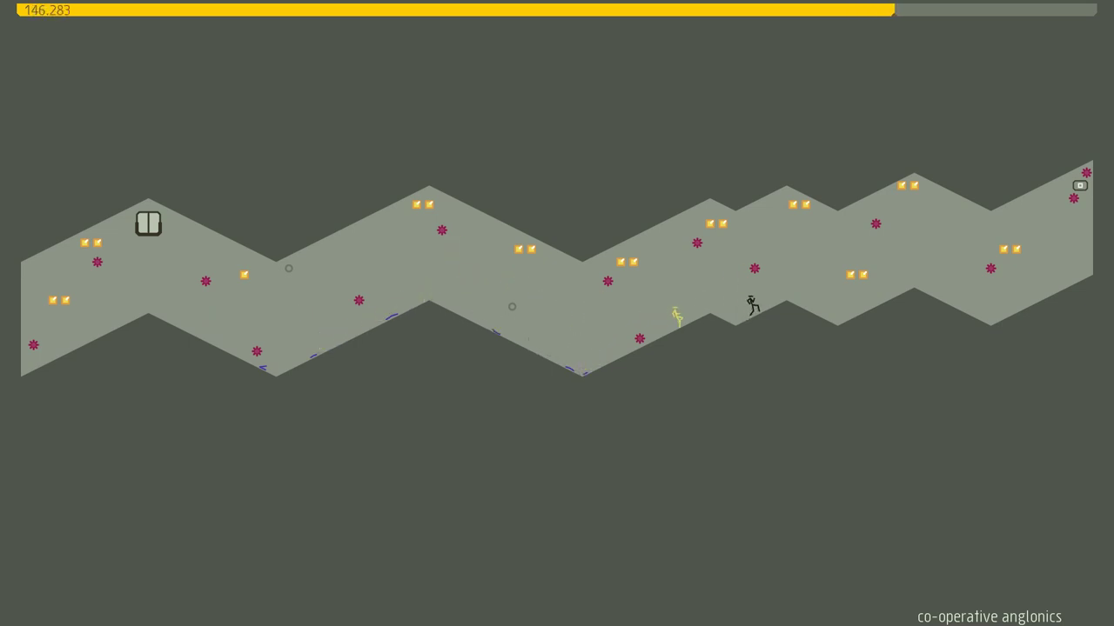
key("Right")
key("z")
key("Right")
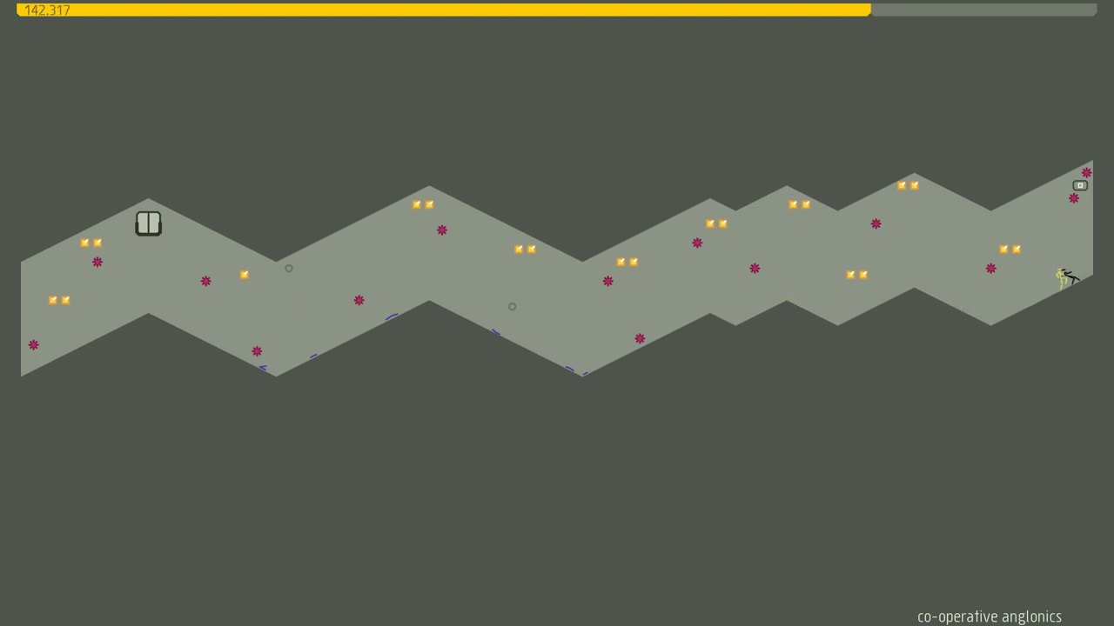
- Climb the right wall to hit the exit switch, then head back left over the ridge
key("z")
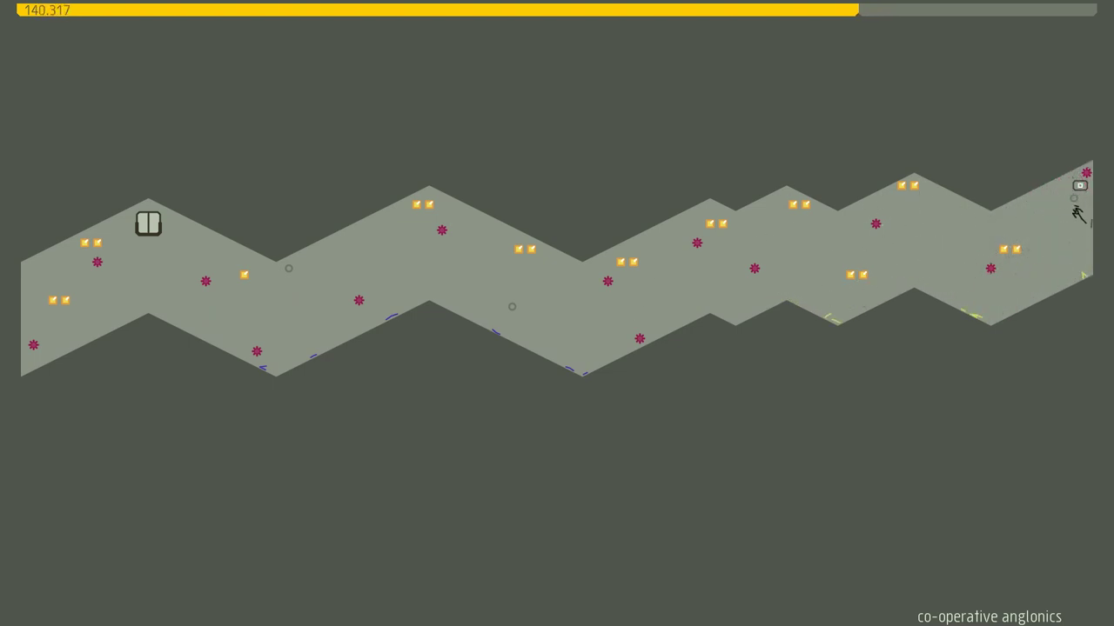
key("Left")
key("Left")
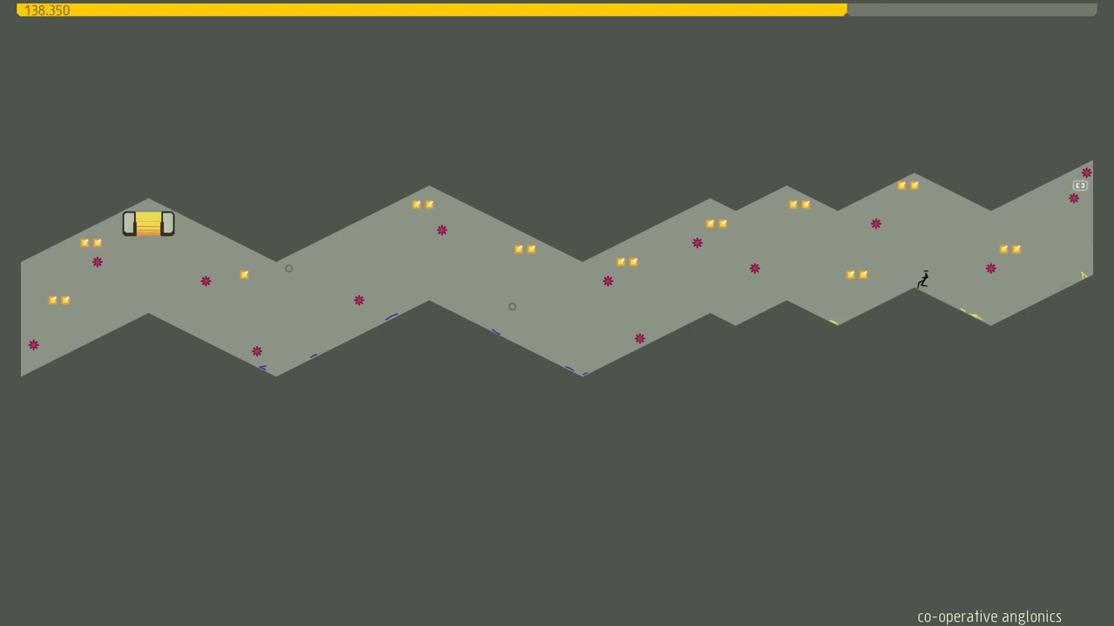
key("Left")
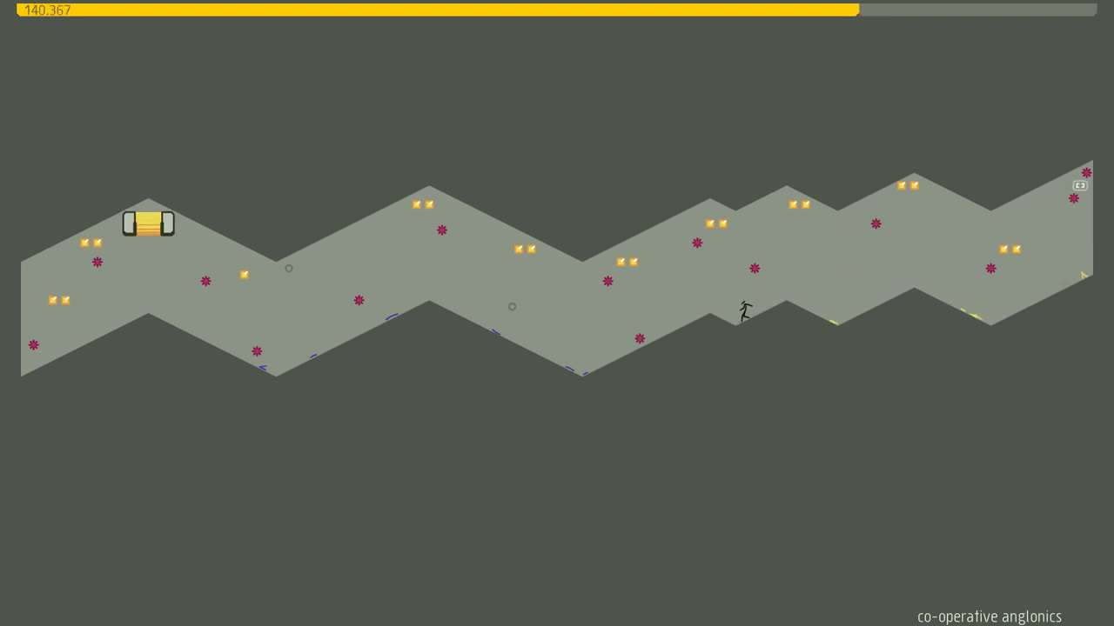
key("z")
key("Left")
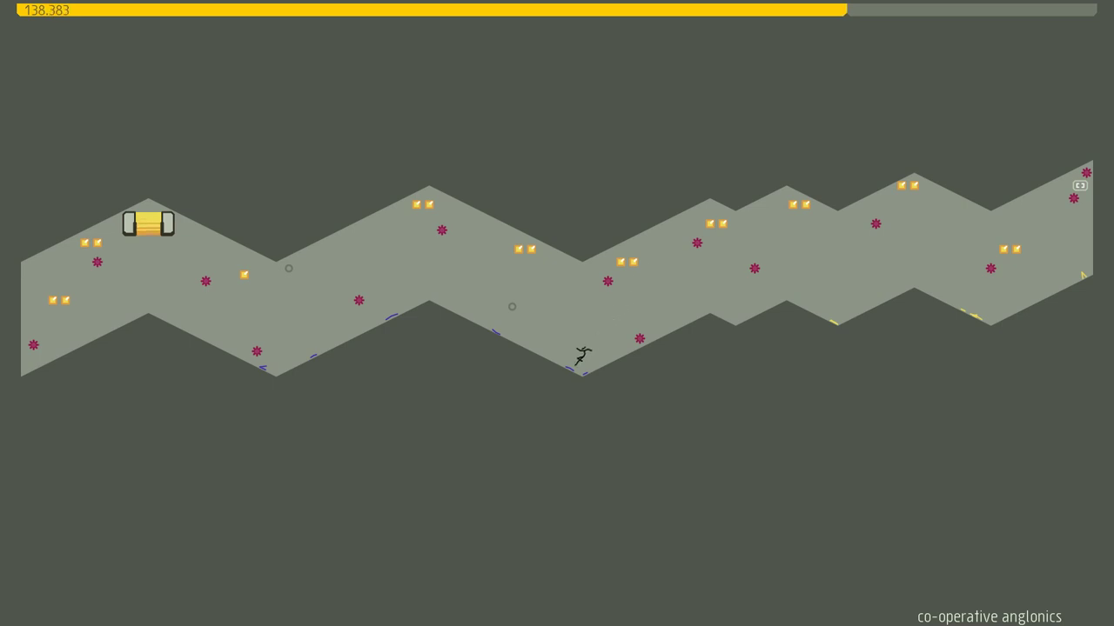
key("Left")
- Jump into the open exit door and load Level 04, 'personal histories'
key("z")
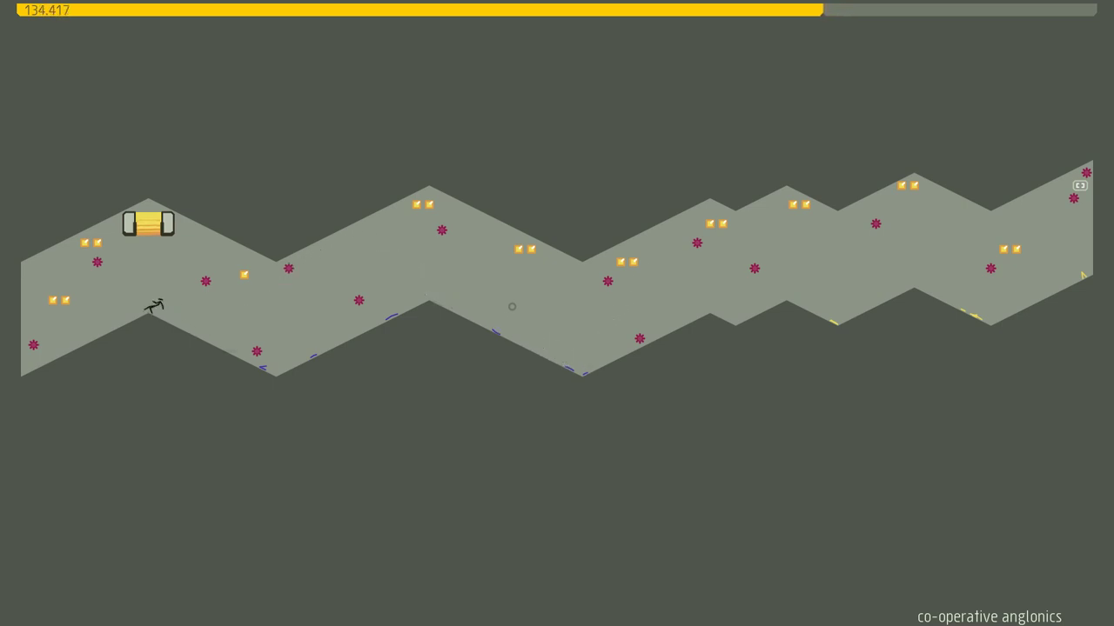
key("z")
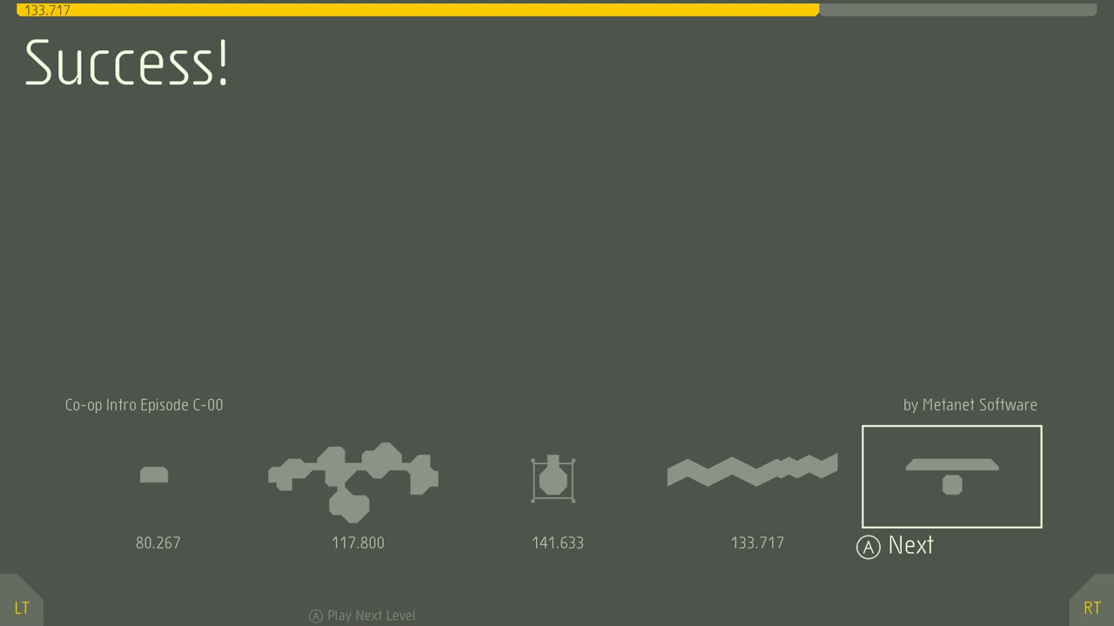
key("Return")
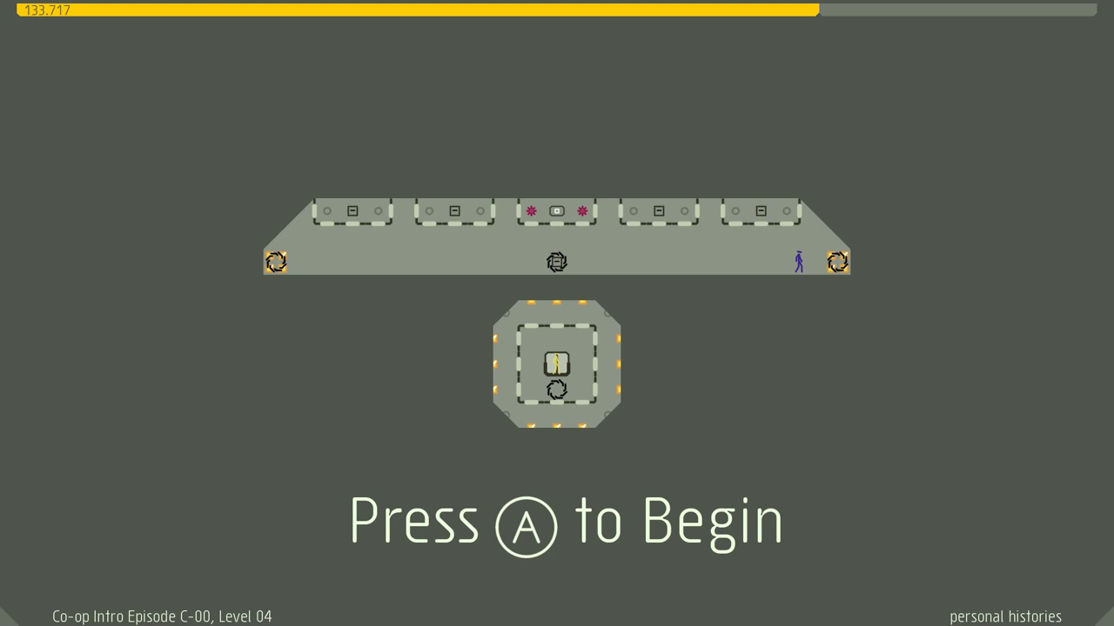
- Attempt Level 04 until the ninjas die at 137.900
key("Left")
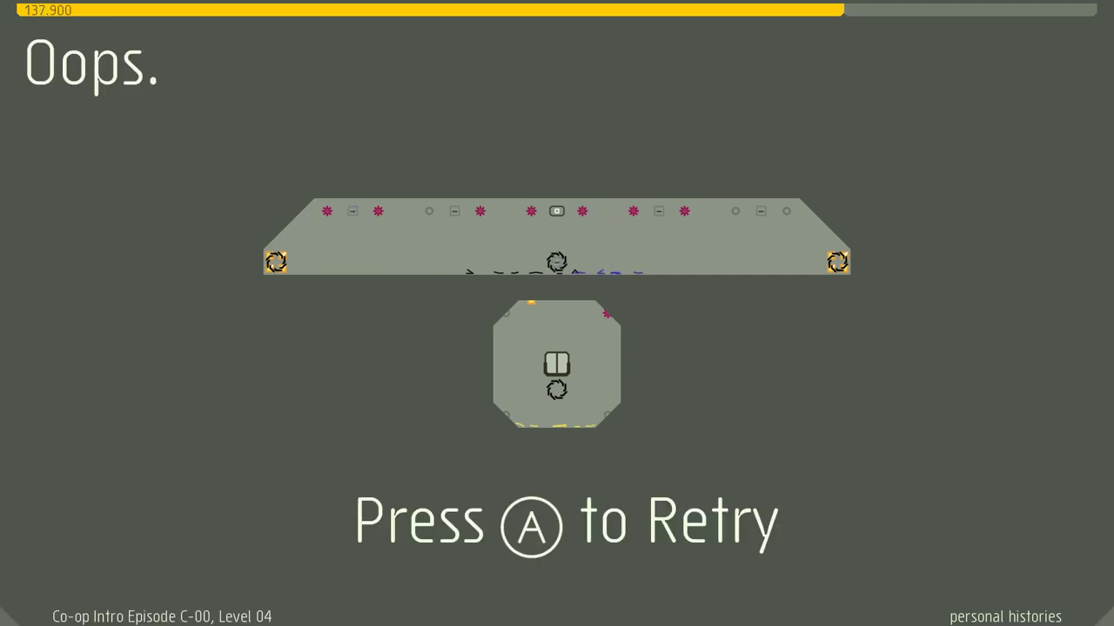
key("space")
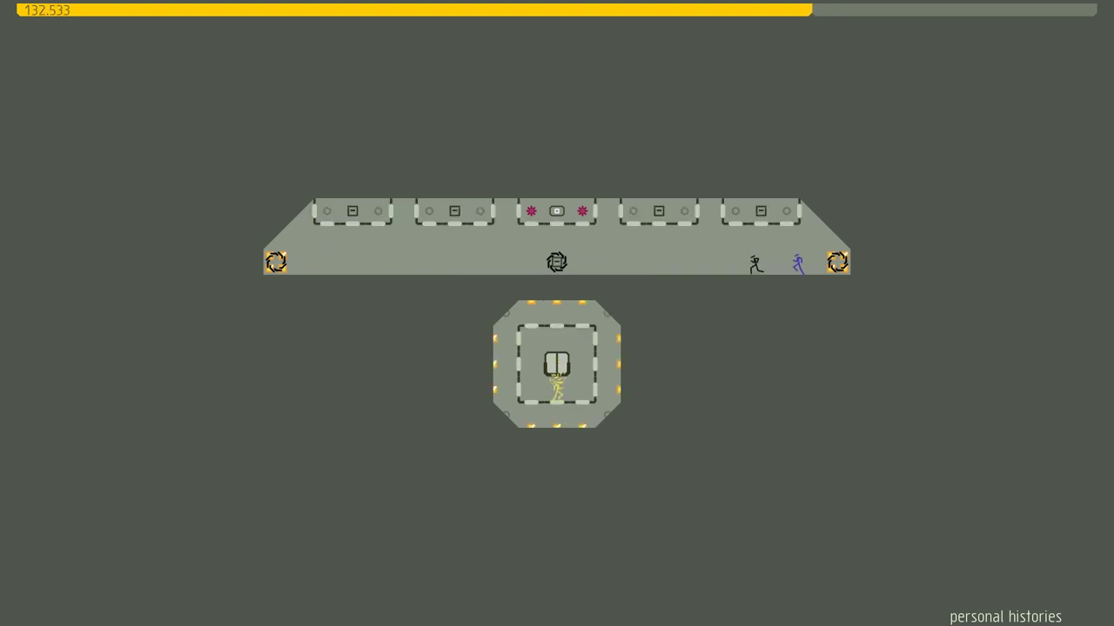
key("Left")
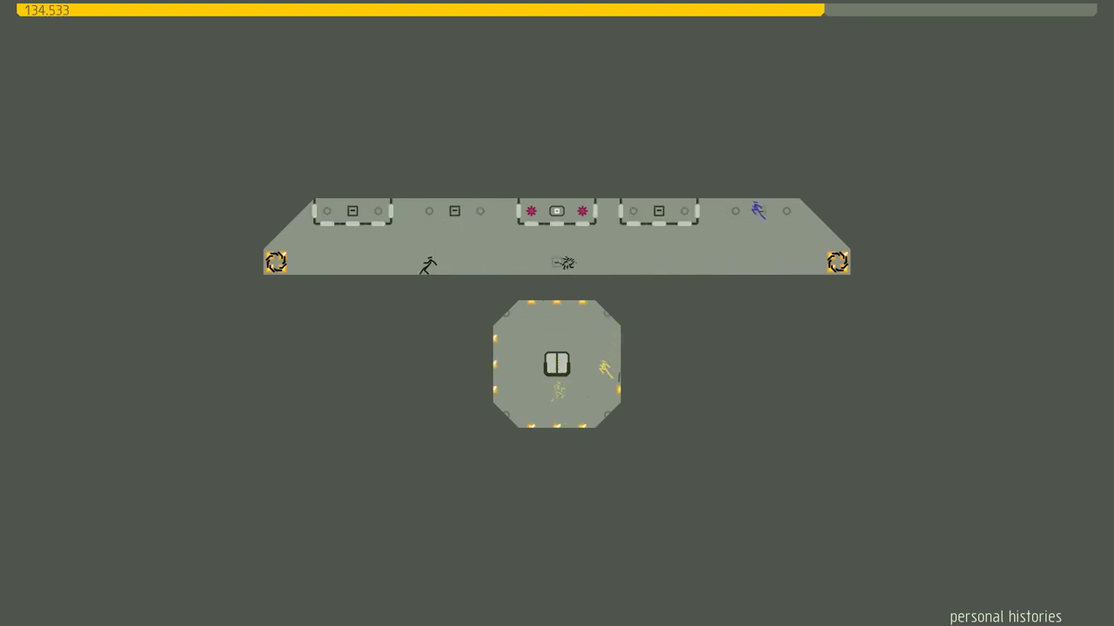
key("space")
key("Left")
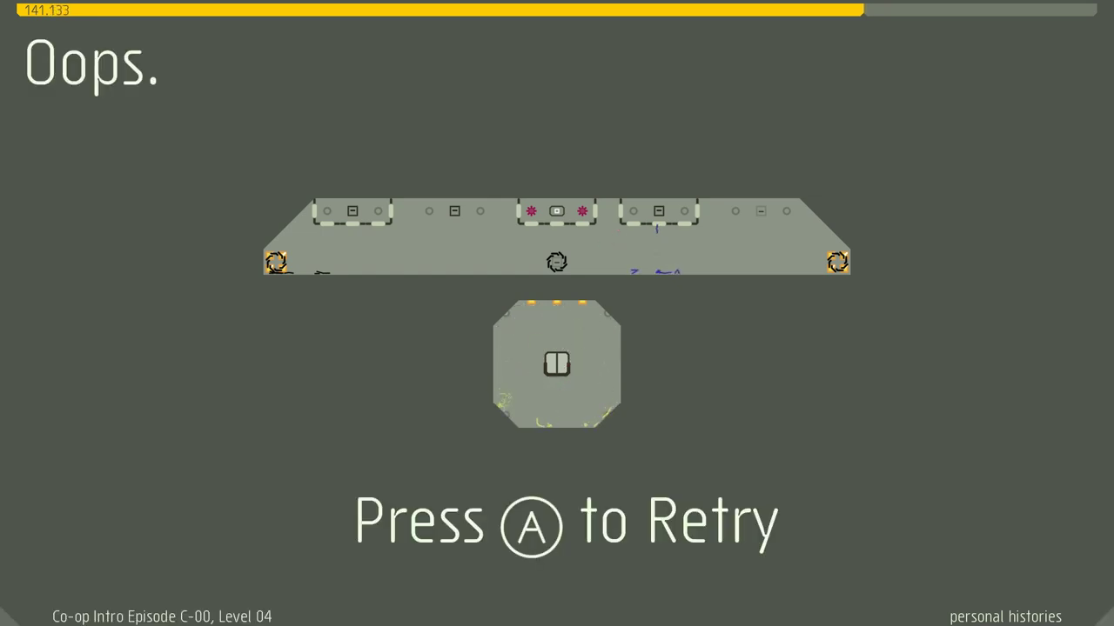
key("space")
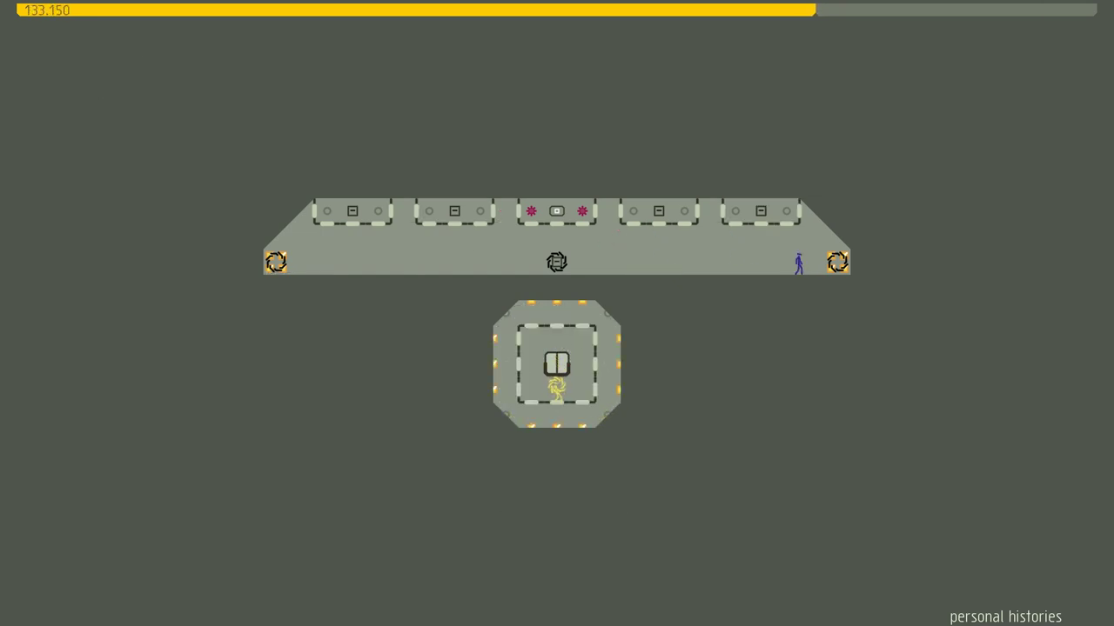
key("Left")
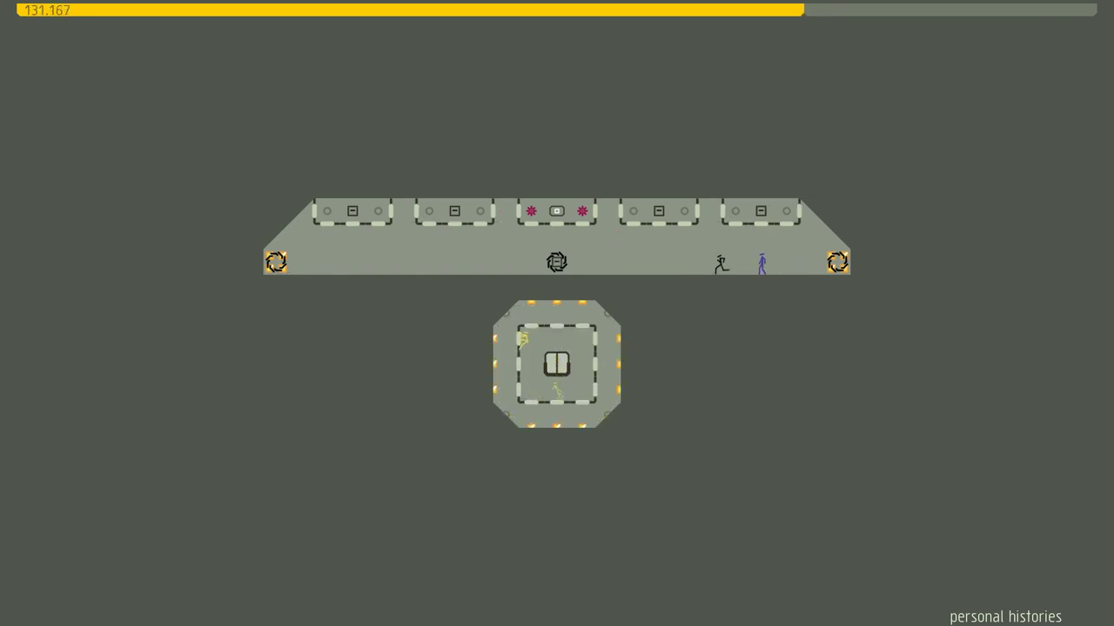
key("Left")
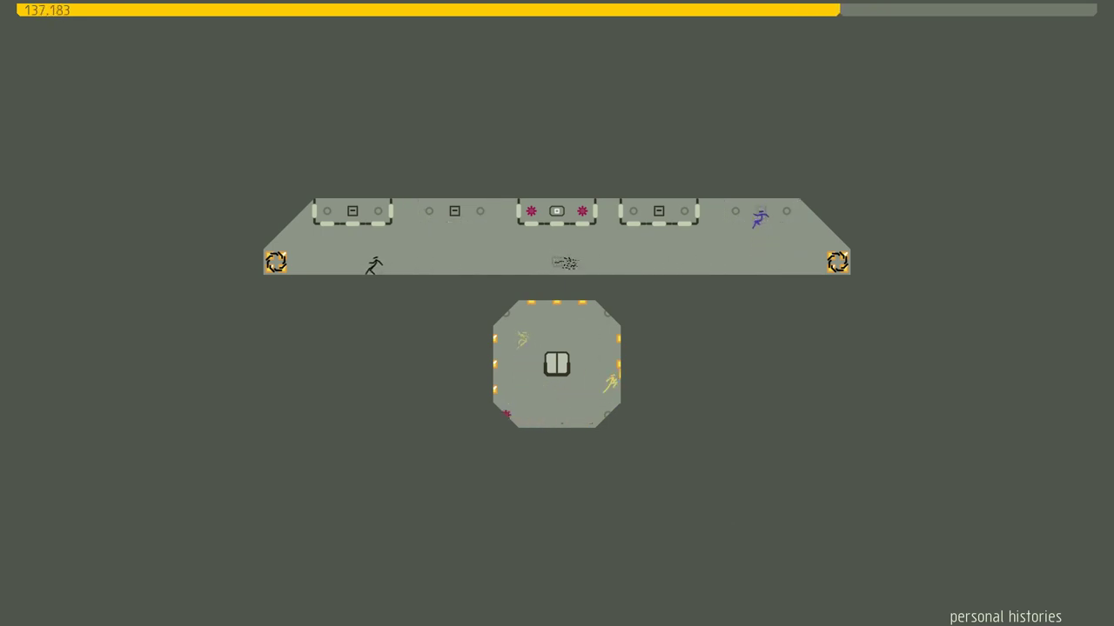
key("Right")
key("space")
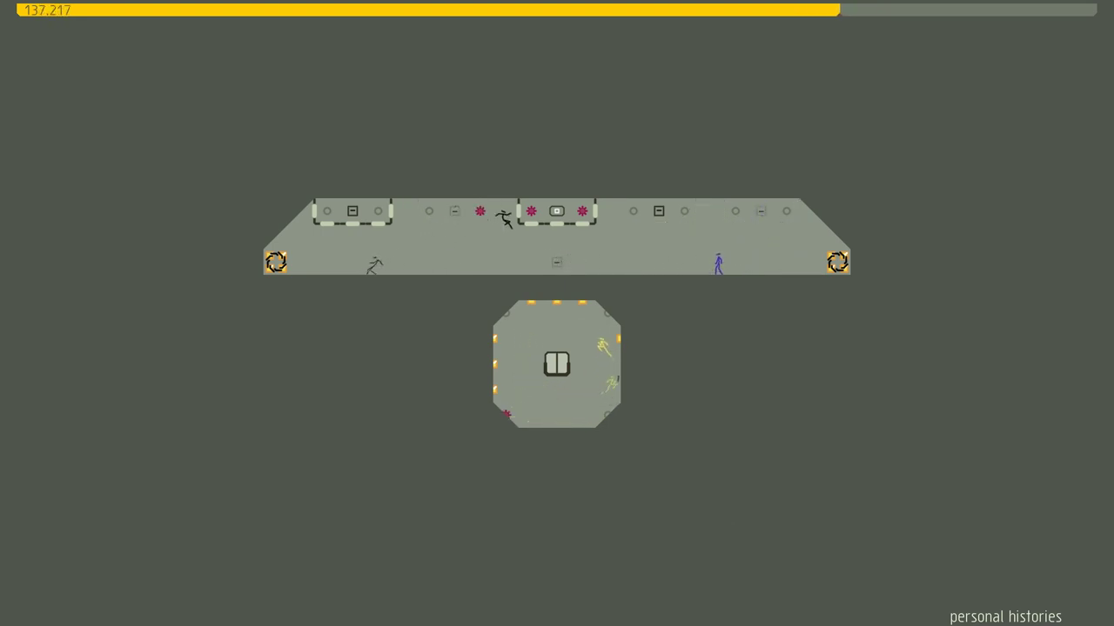
key("Left")
key("space")
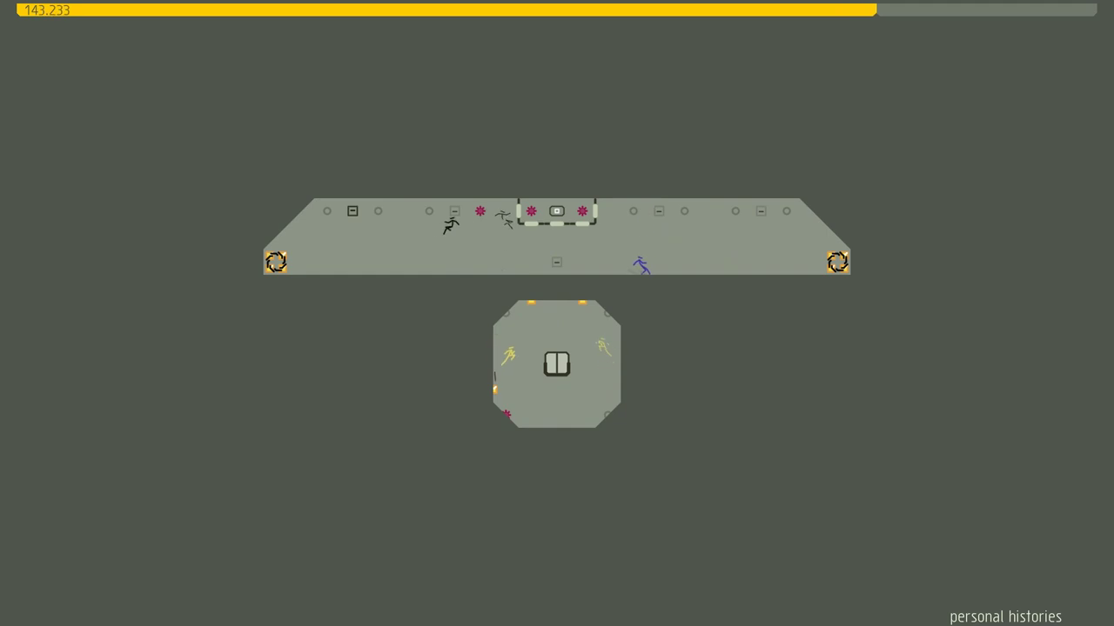
key("space")
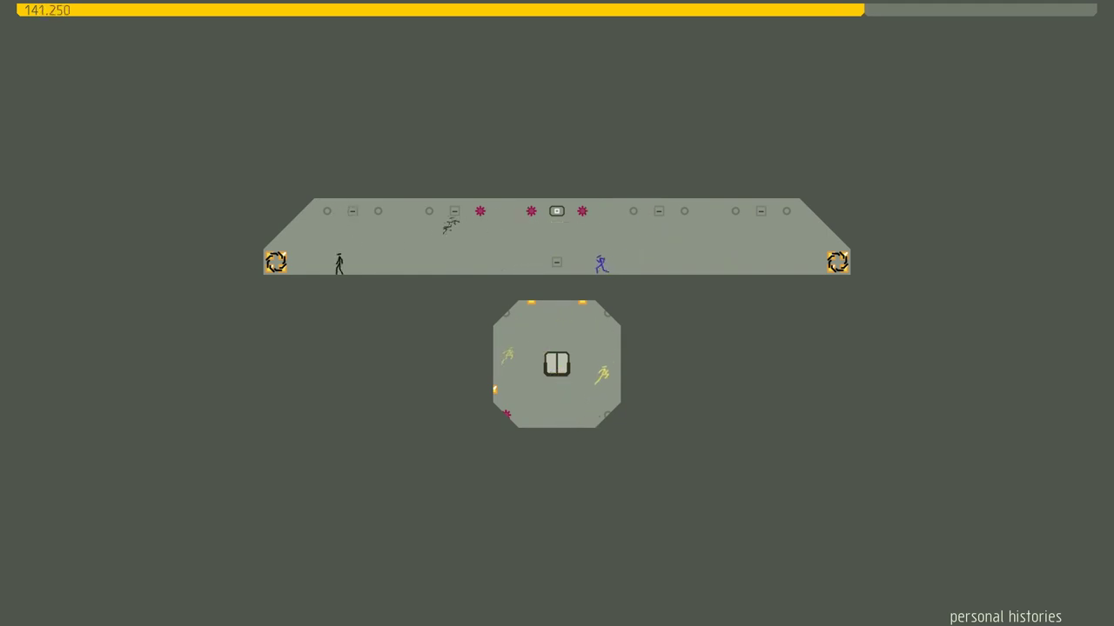
key("space")
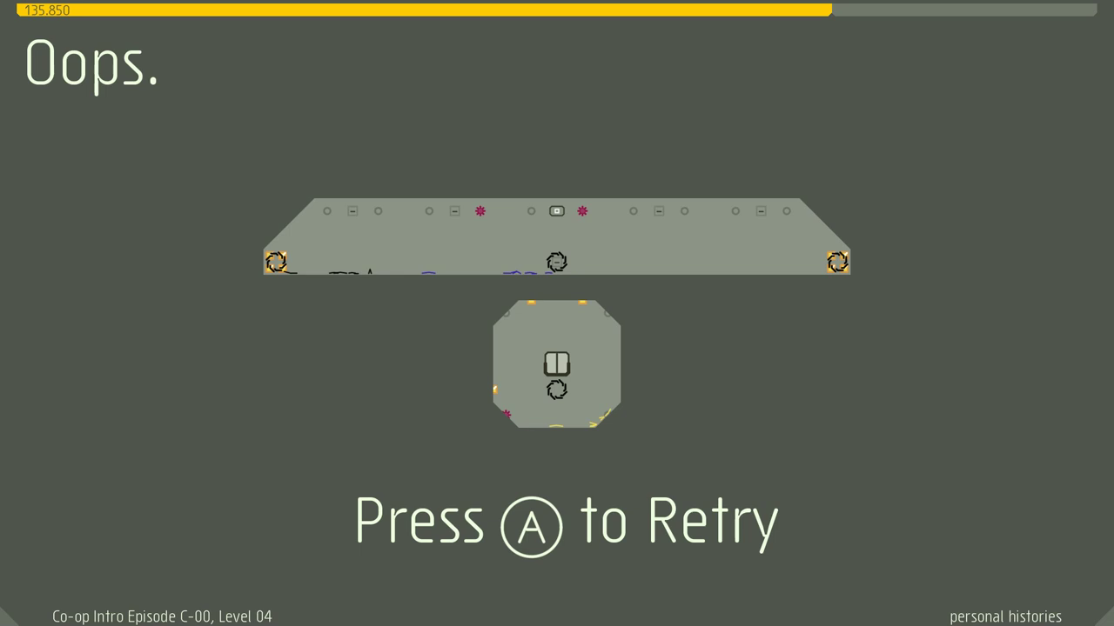
key("space")
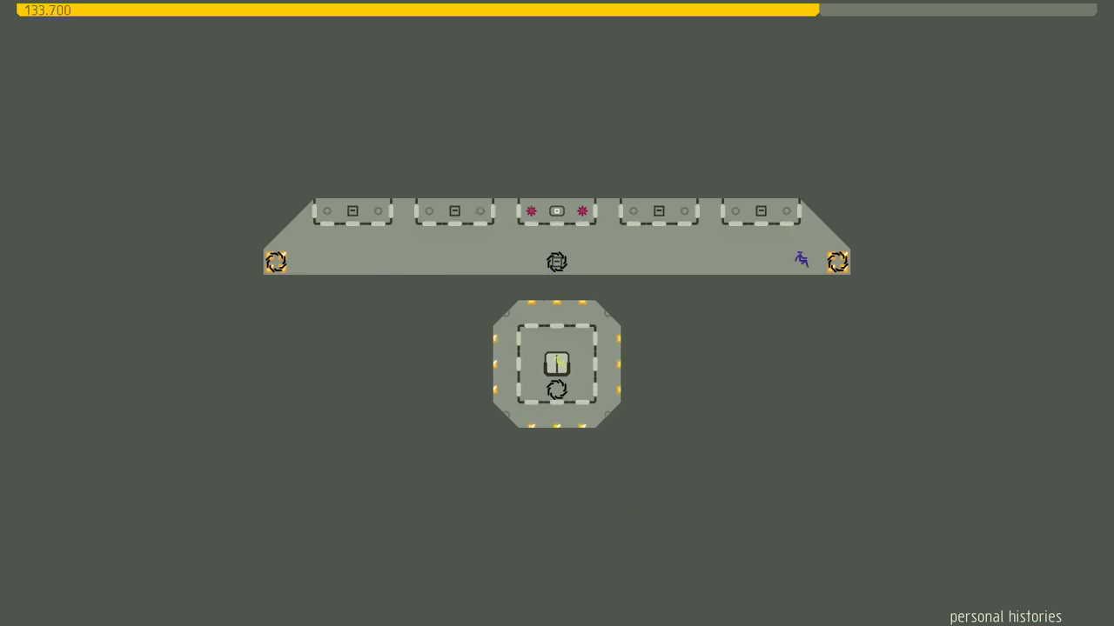
key("Left")
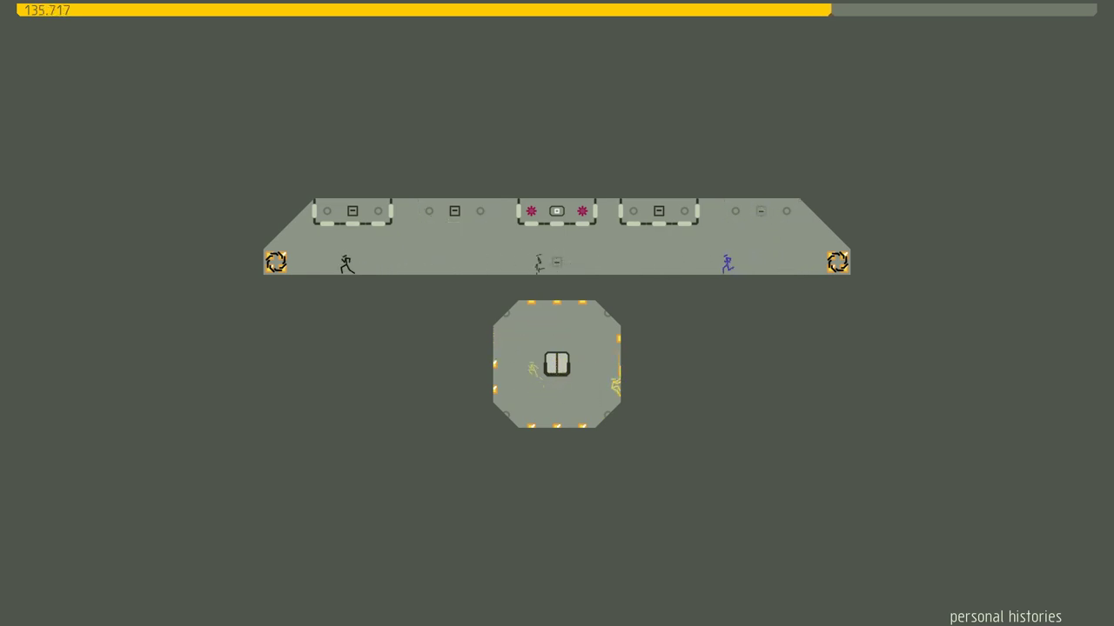
key("Right")
key("space")
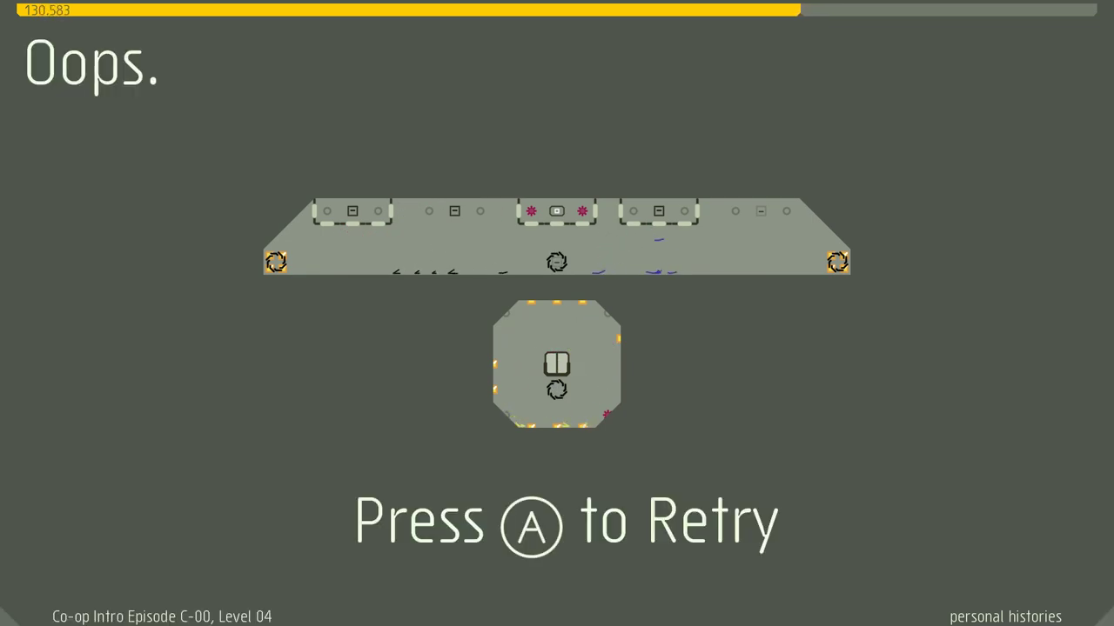
key("space")
key("Left")
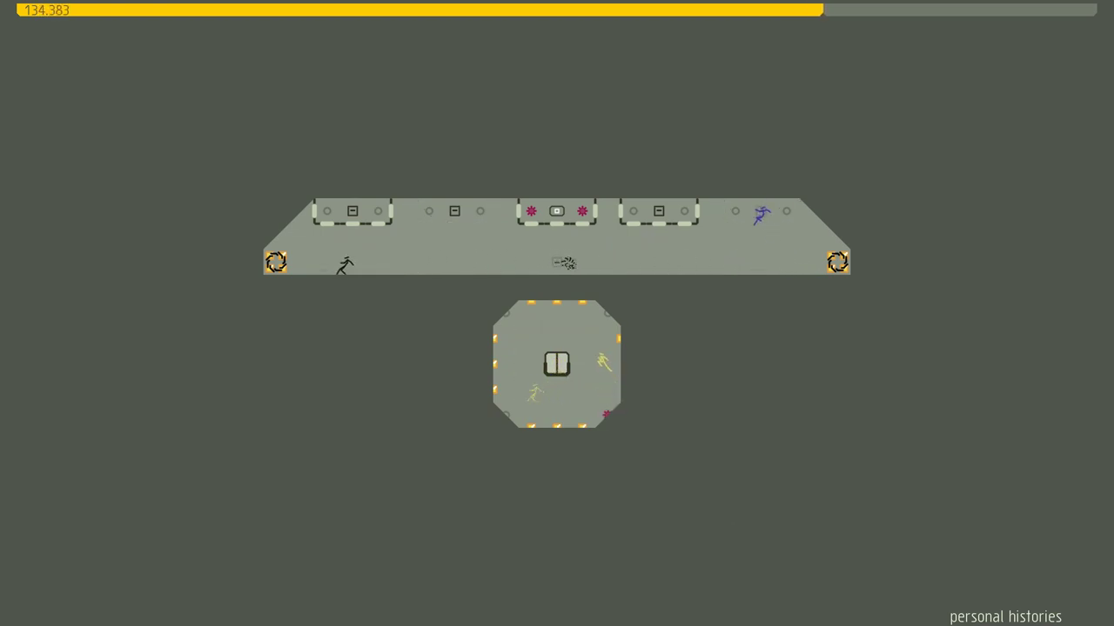
key("Right")
key("space")
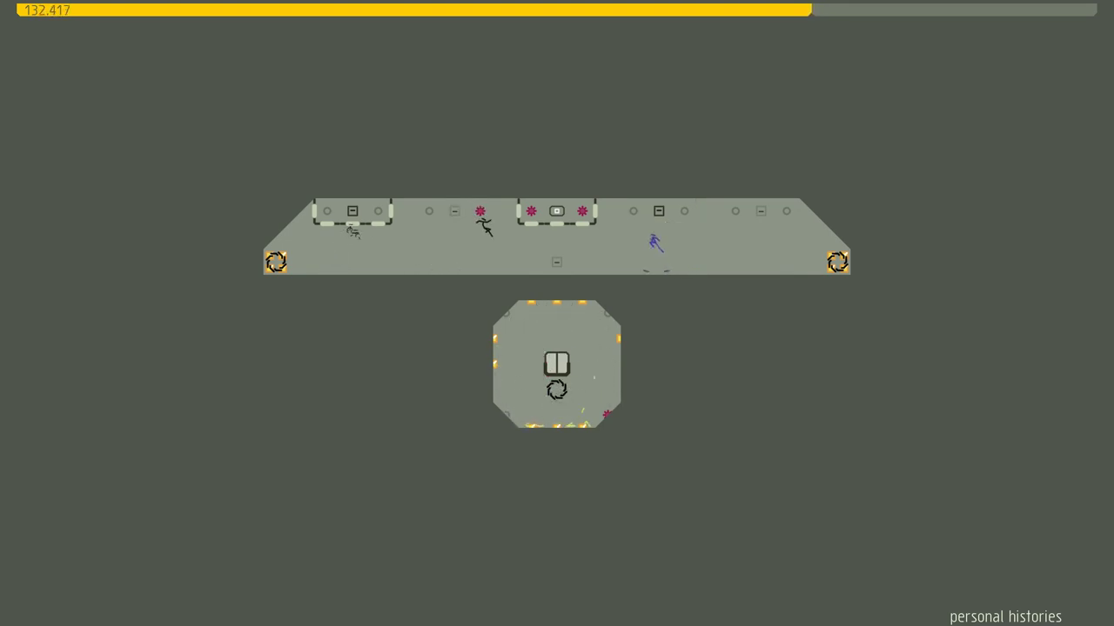
key("Right")
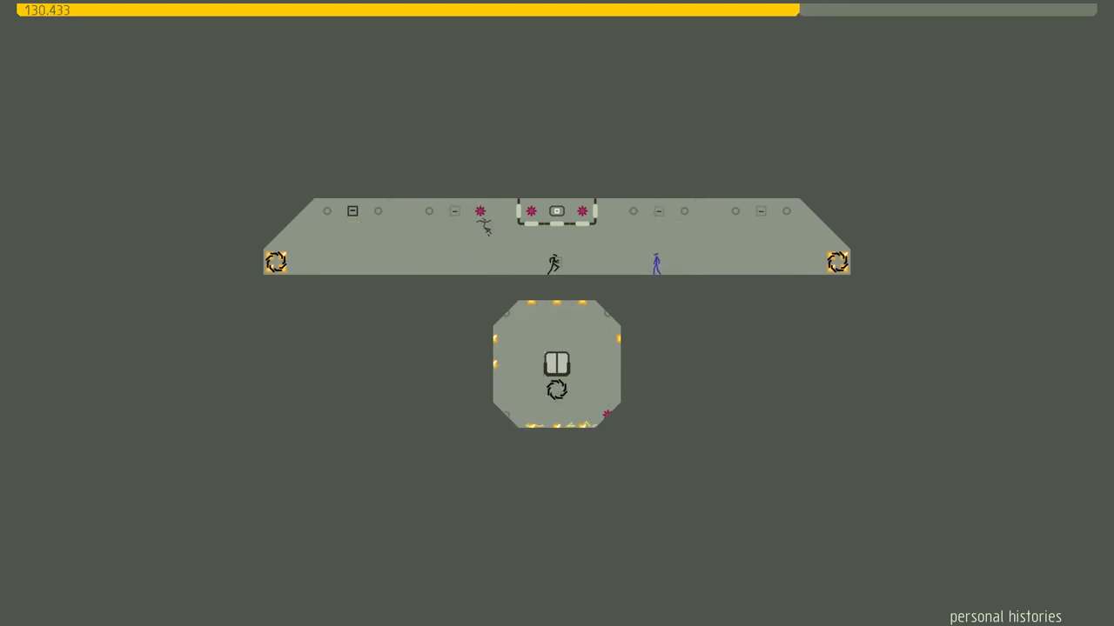
key("Left")
key("space")
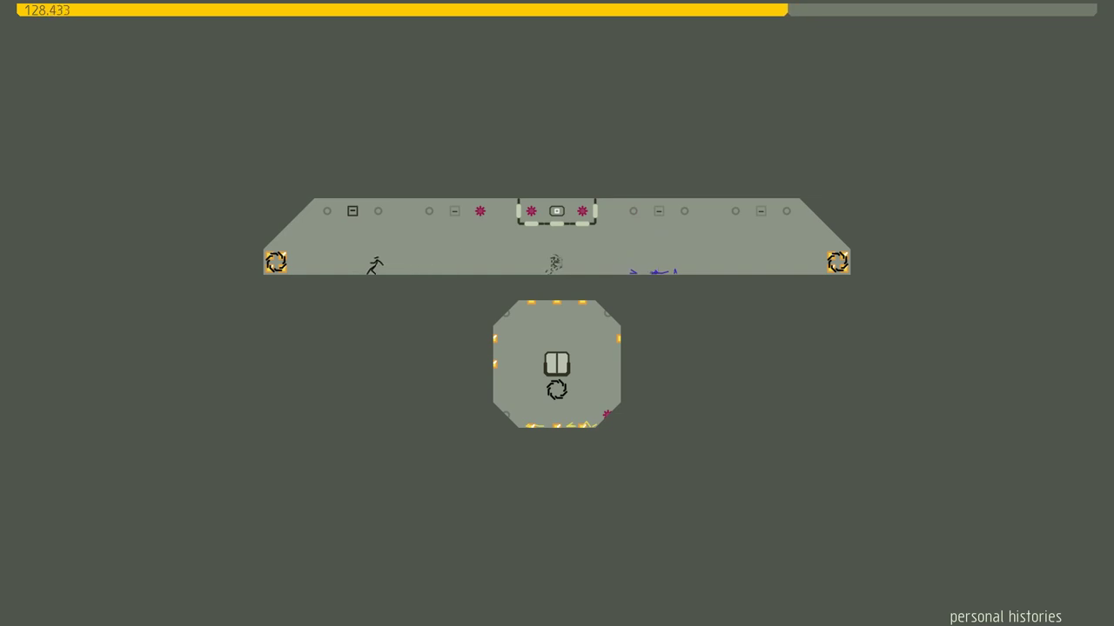
key("space")
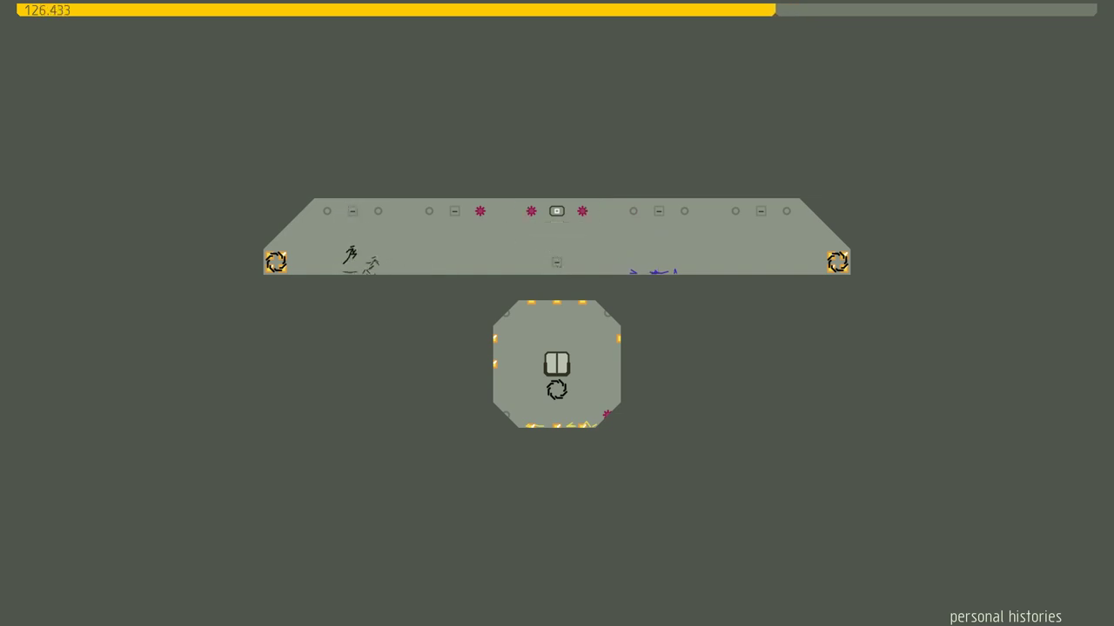
key("space")
key("Right")
key("Right")
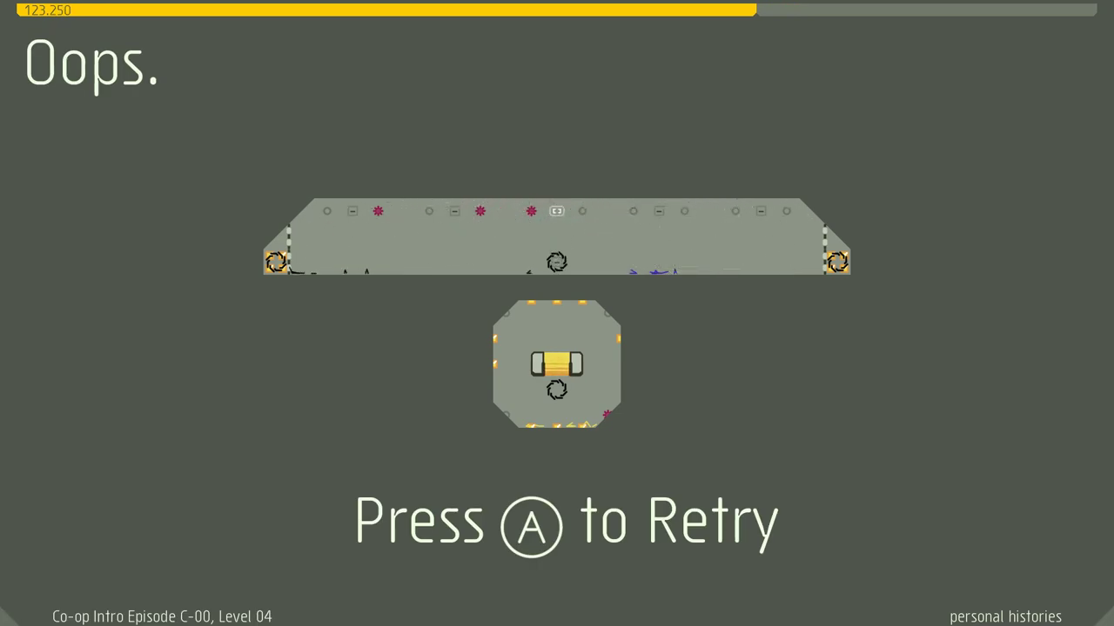
- Retry Level 04 and run the ninjas along the floor past the level centre
key("space")
key("Left")
key("Left")
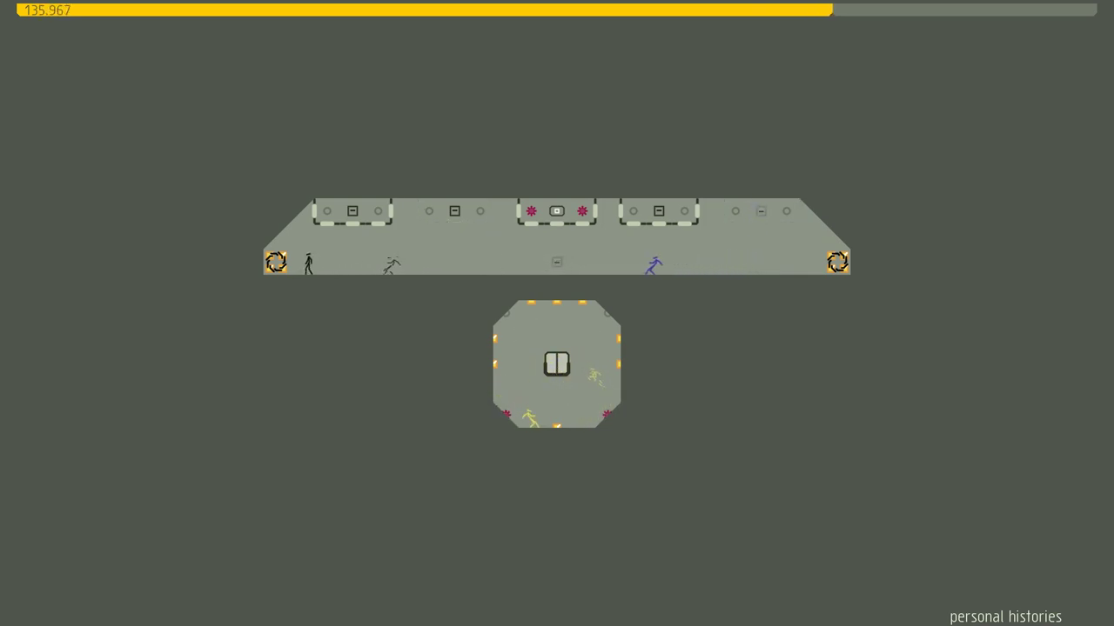
key("space")
key("Right")
key("space")
key("Right")
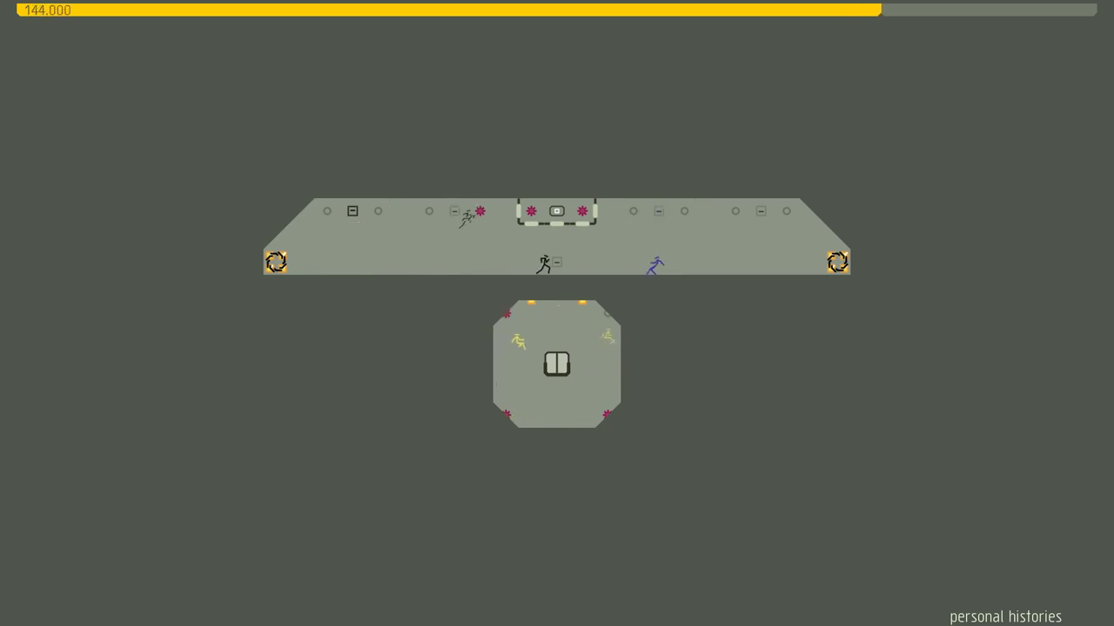
- Jump toward the door cage, hit the top-left switch, and reach the exit
key("space")
key("Left")
key("Left")
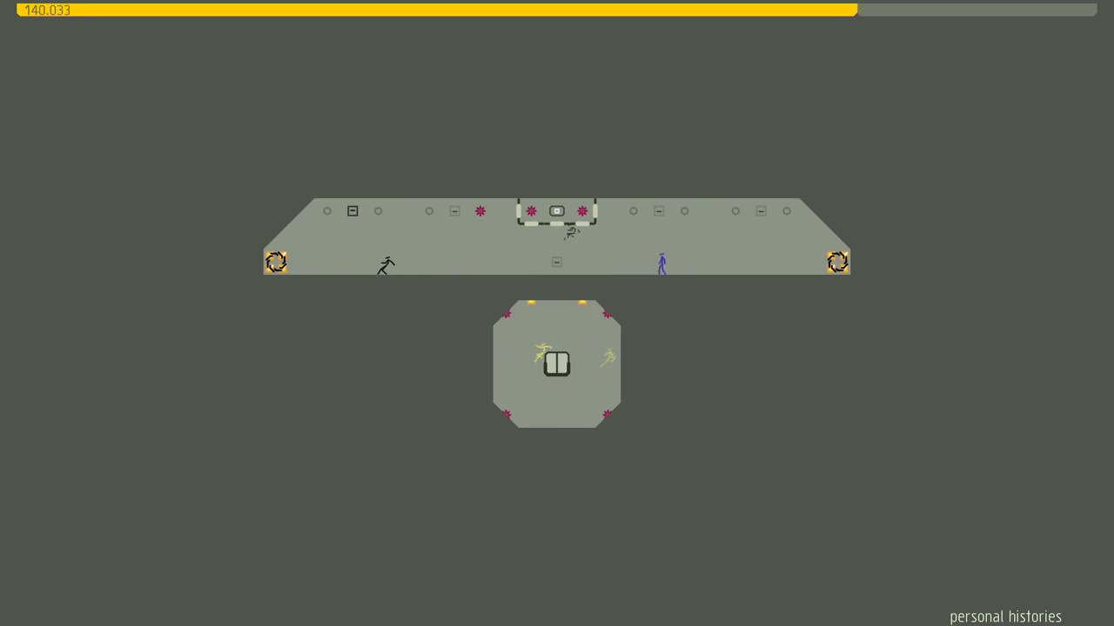
key("Left")
key("space")
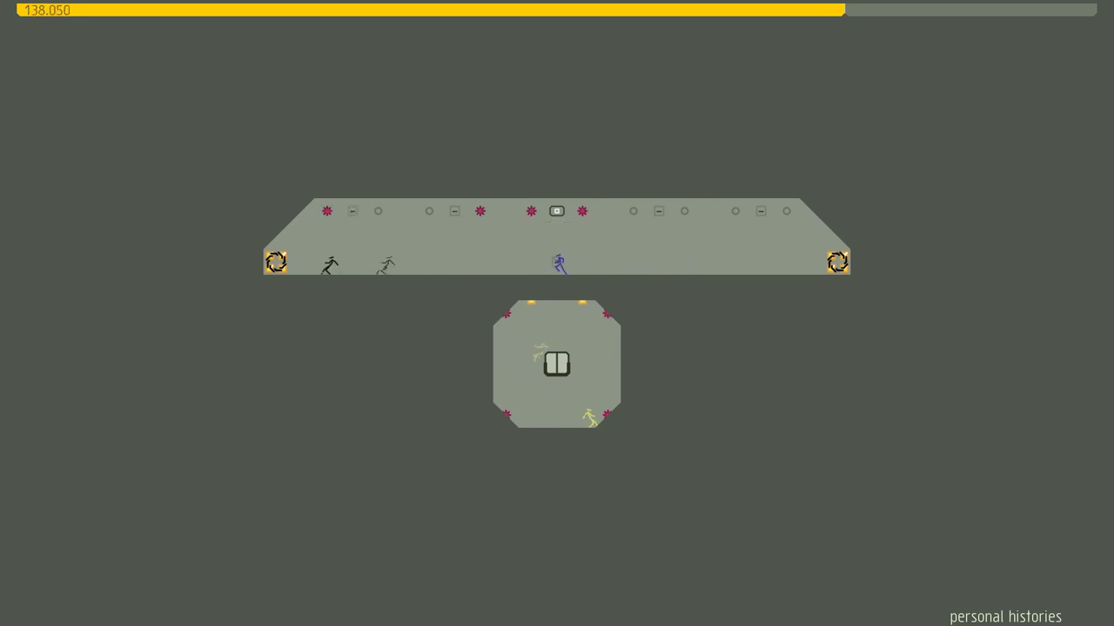
key("space")
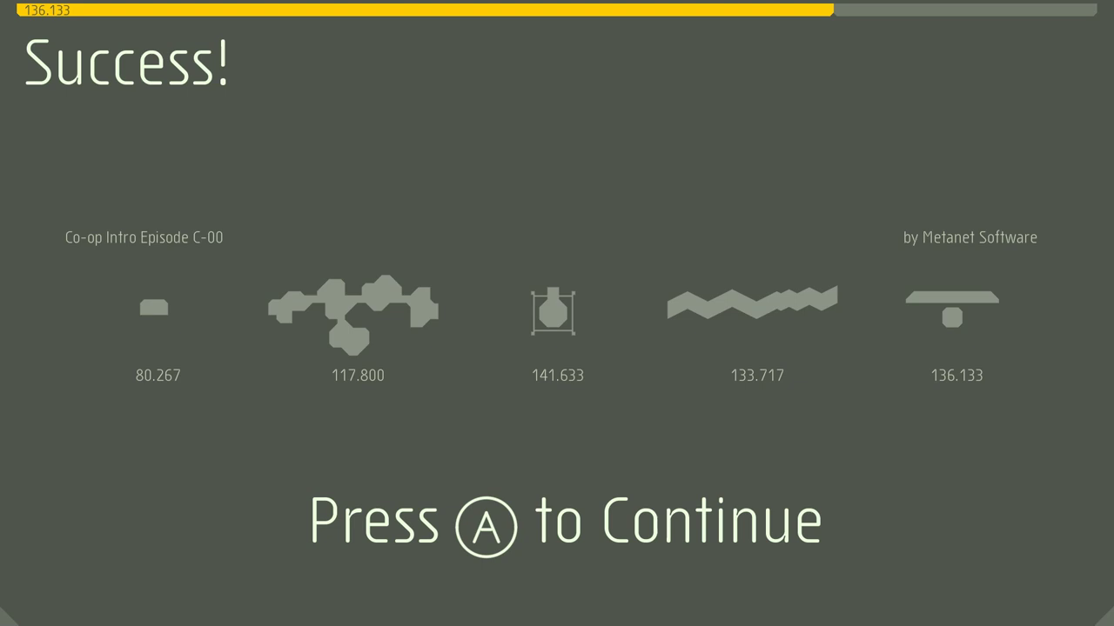
- Leave the Success screen for the co-op episode list with Episode C-01 highlighted
key("Return")
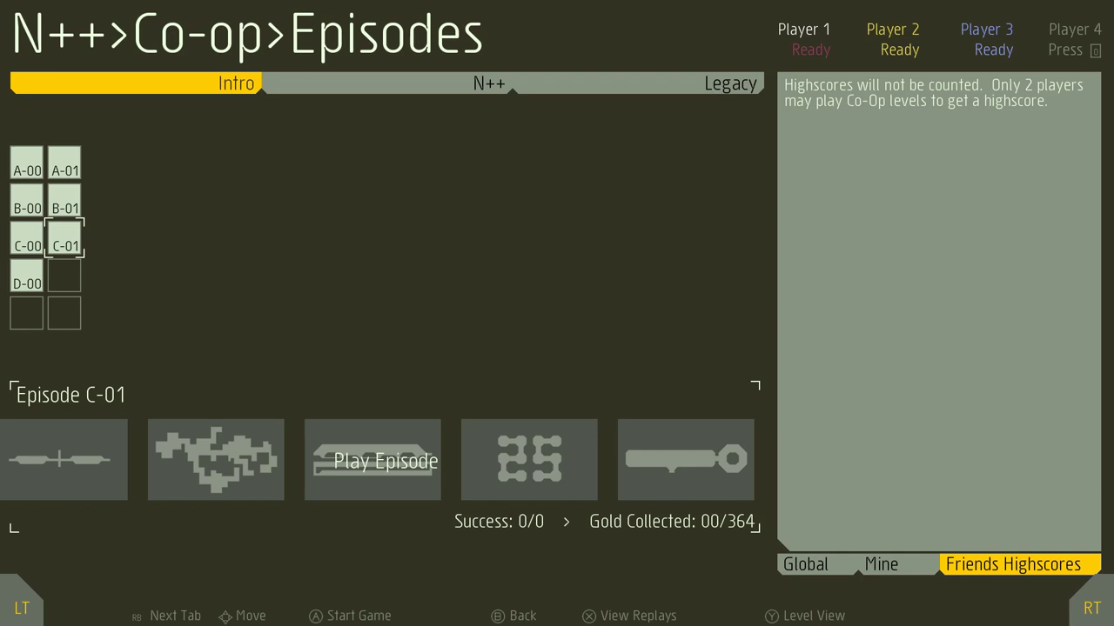
- Start Episode C-01 at its first level, Level 00
key("Return")
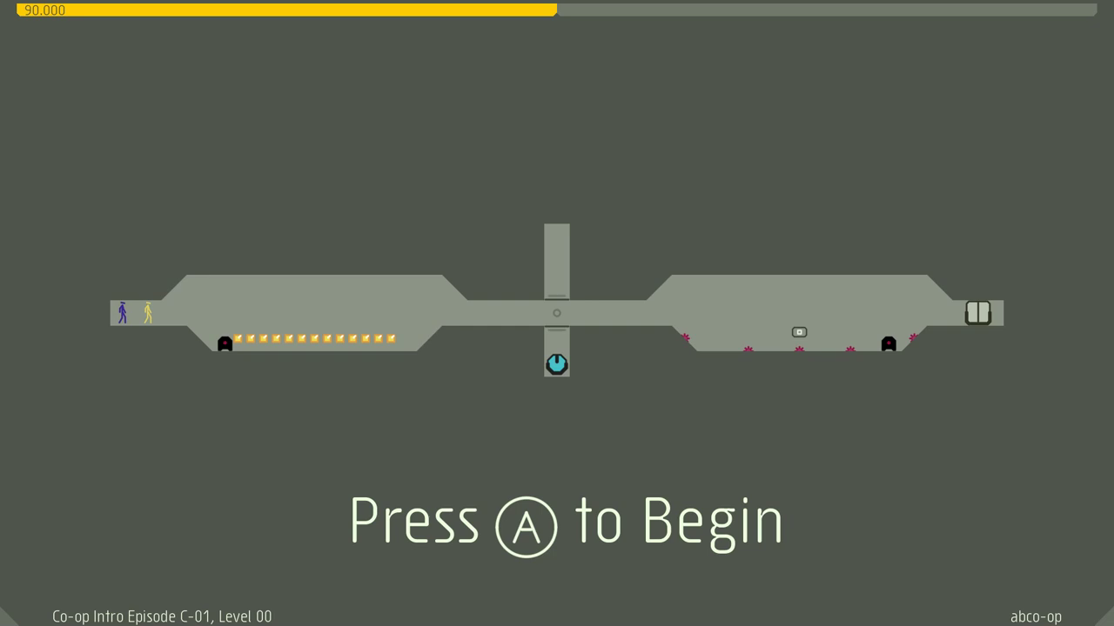
- Begin Level 00 and run right from the spawn past the drone shaft
key("space")
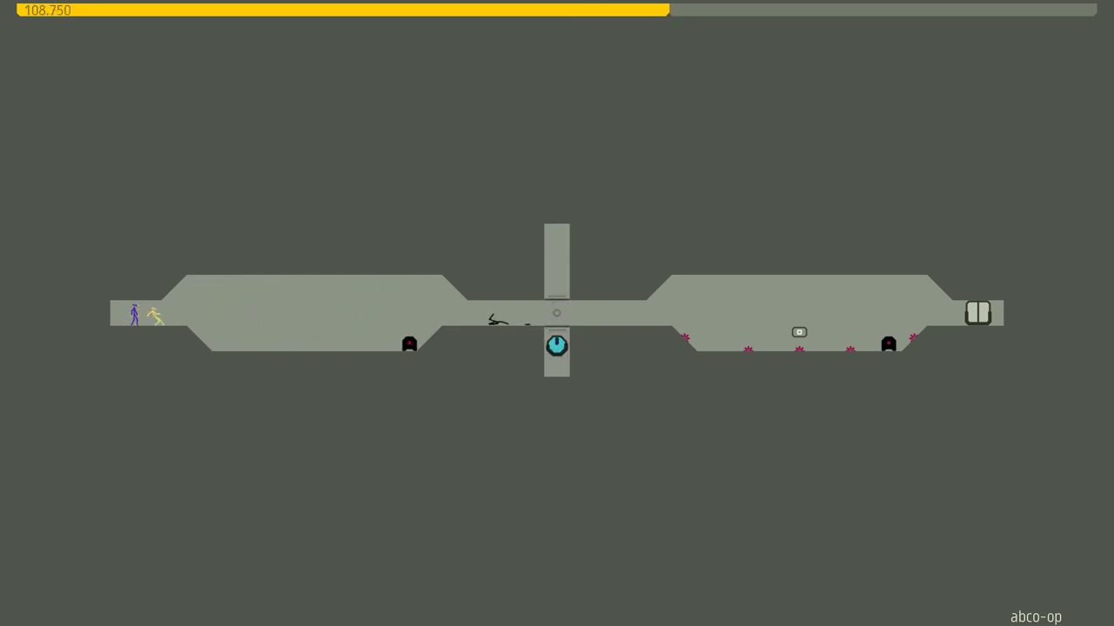
key("Right")
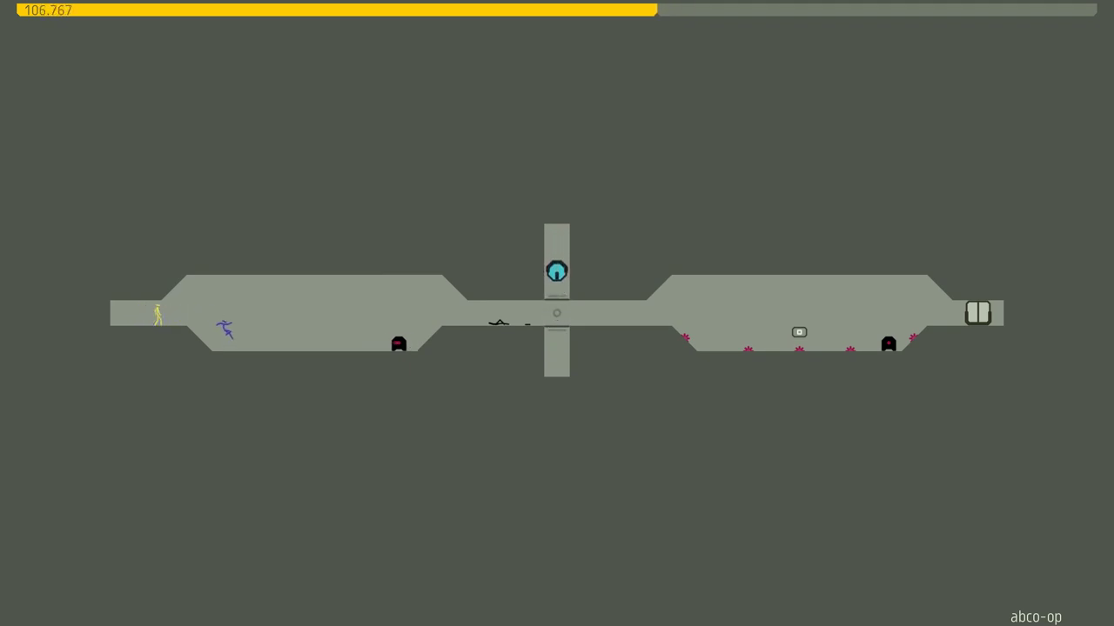
key("z")
key("Left")
key("Right")
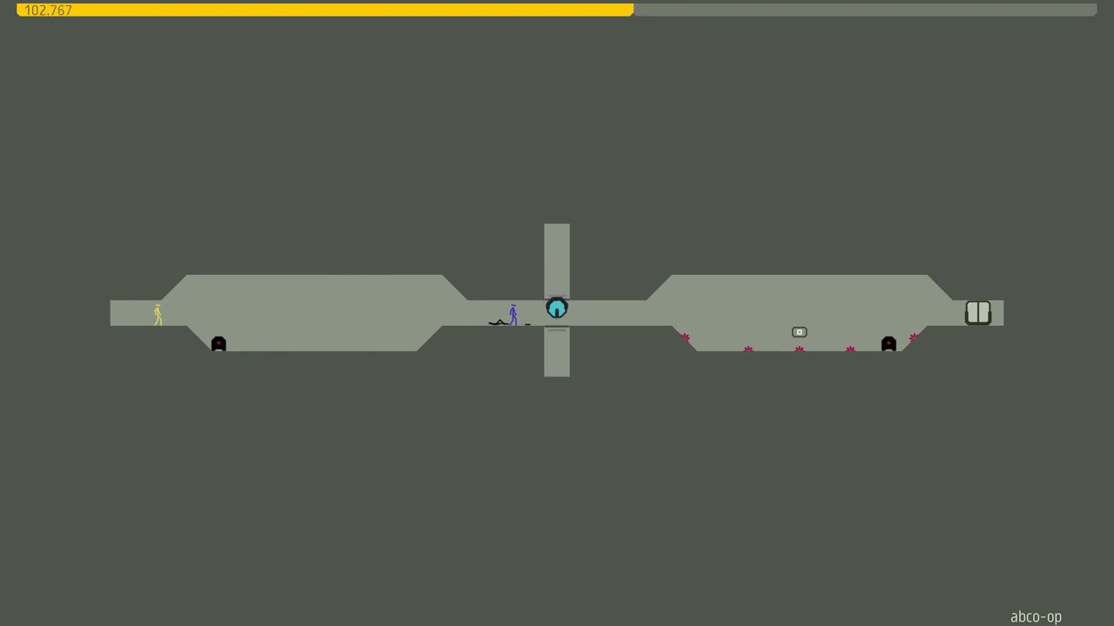
key("Right")
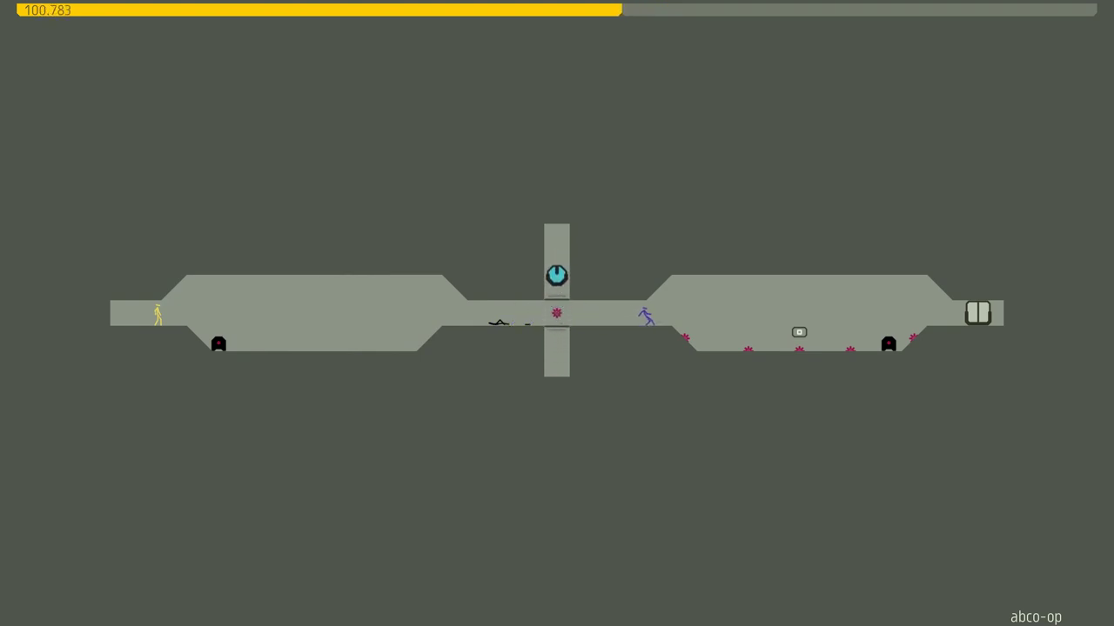
- Jump the blue ninja onto the exit switch, then run left into a mine
key("Right")
key("space")
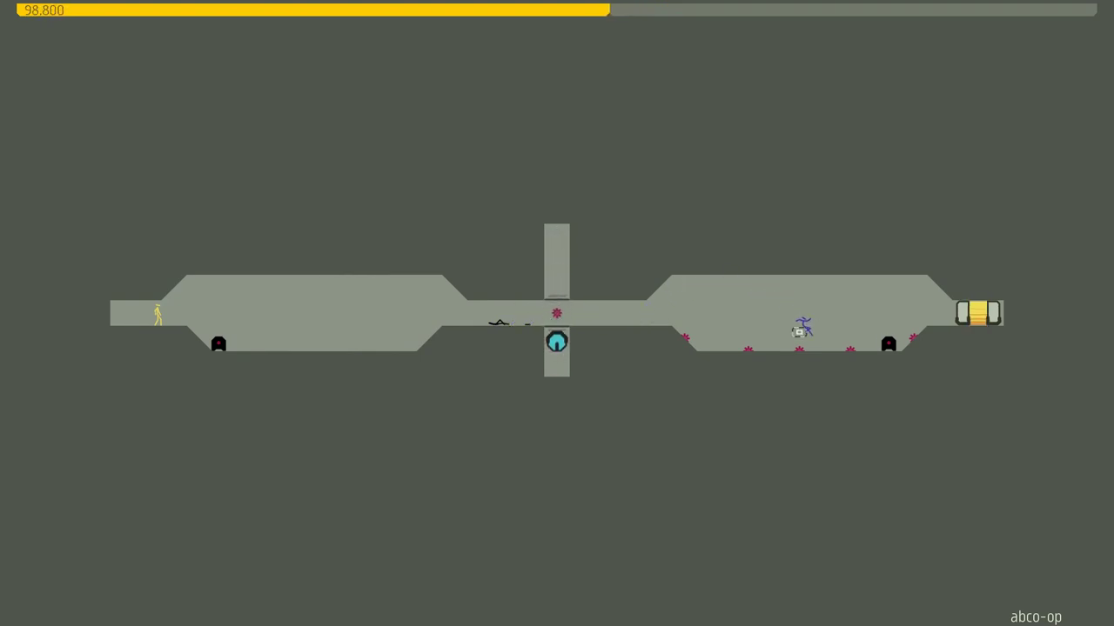
key("Left")
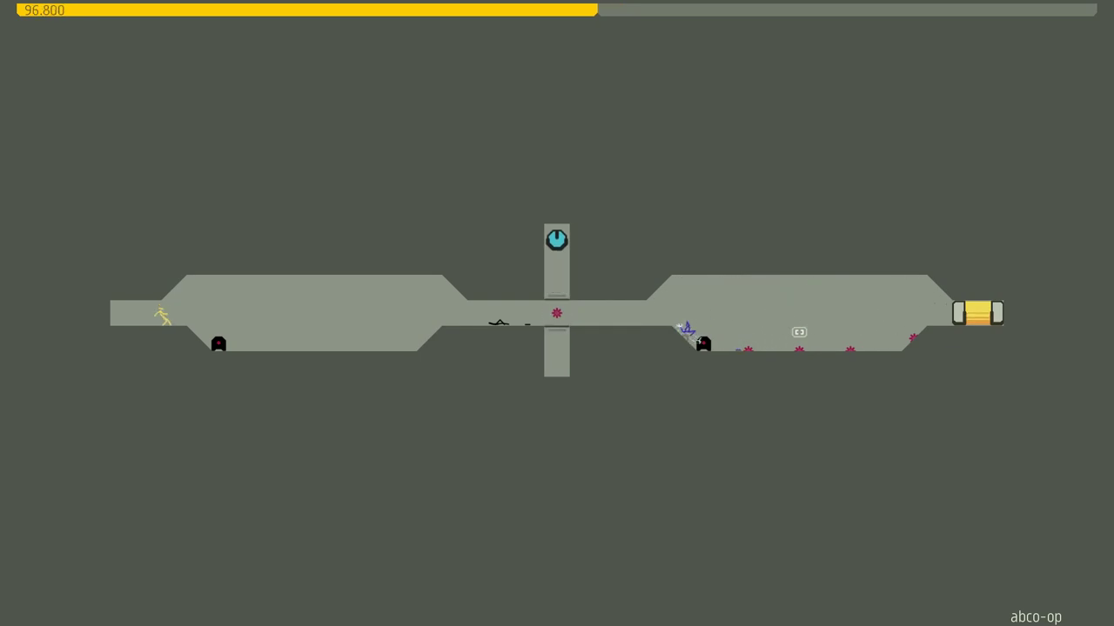
key("Right")
key("Right")
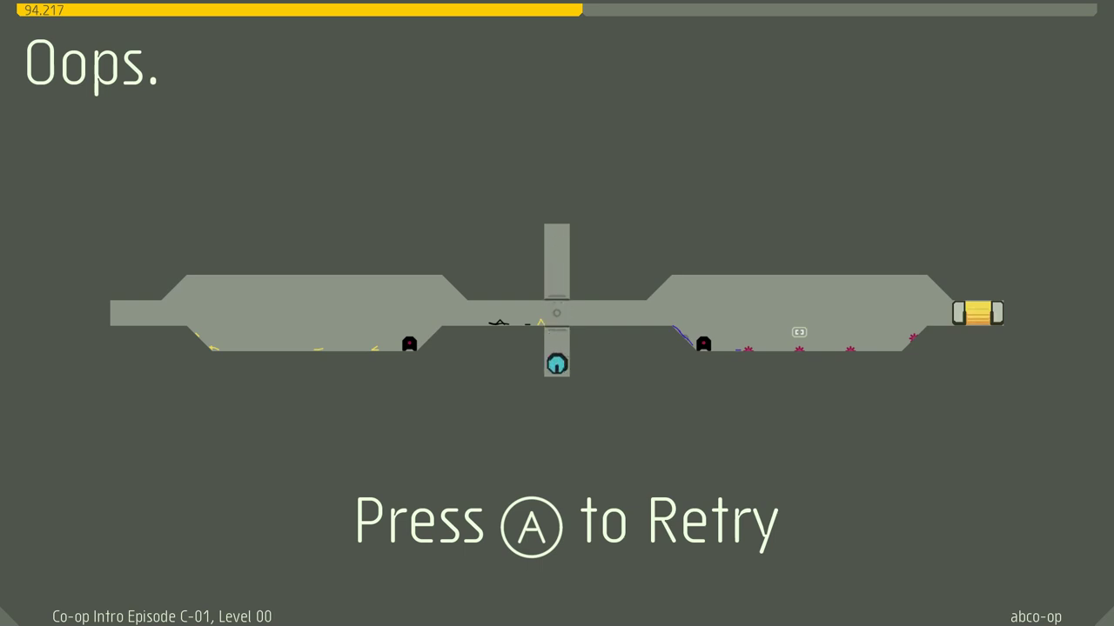
- Retry Level 00 and run the black and blue ninjas right over the gold
key("space")
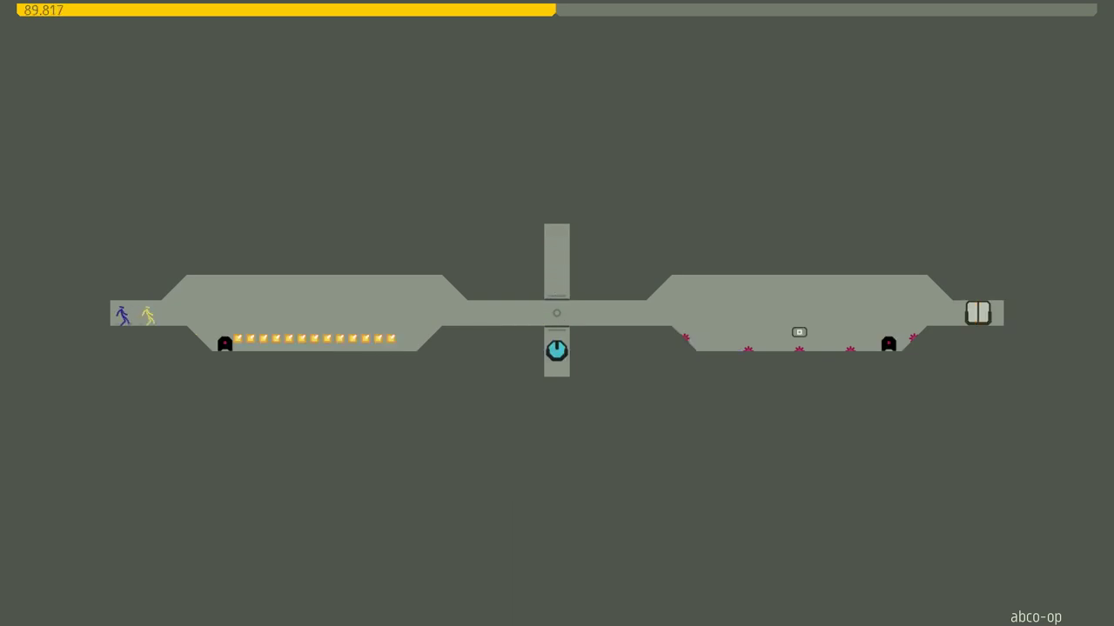
key("Right")
key("space")
key("Right")
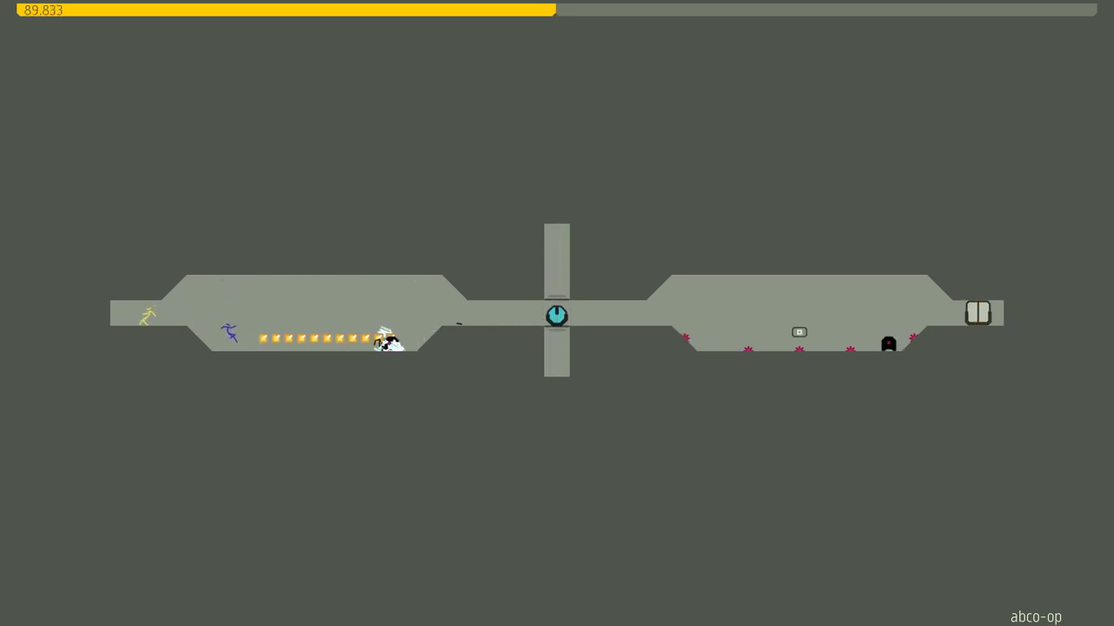
key("space")
- Take the blue ninja to the right room switch to open the exit, dying at 96.567
key("Right")
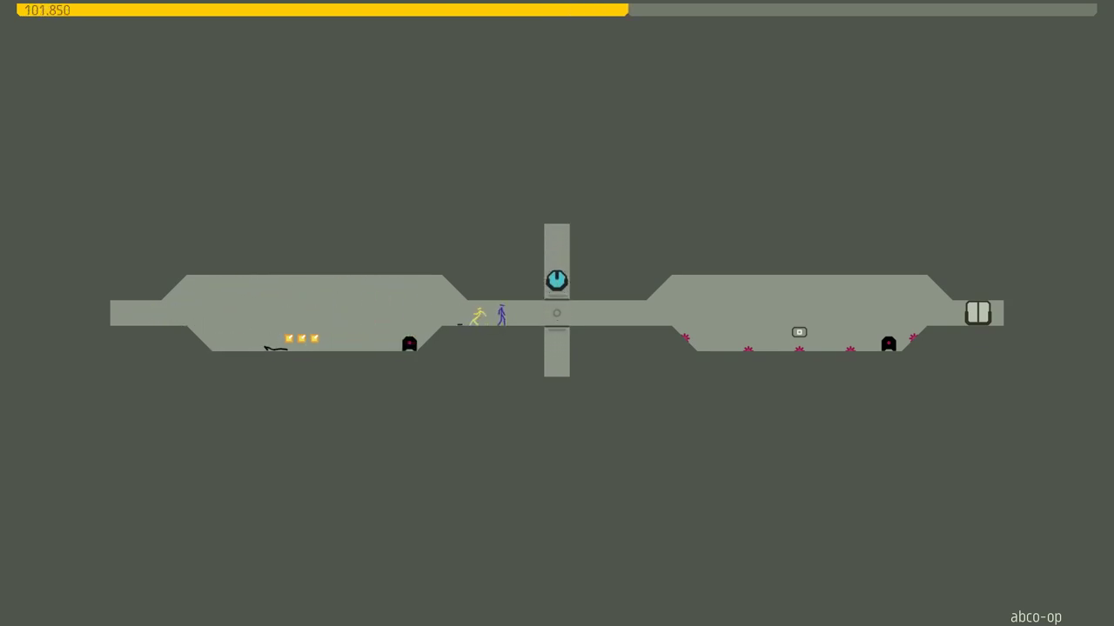
key("Right")
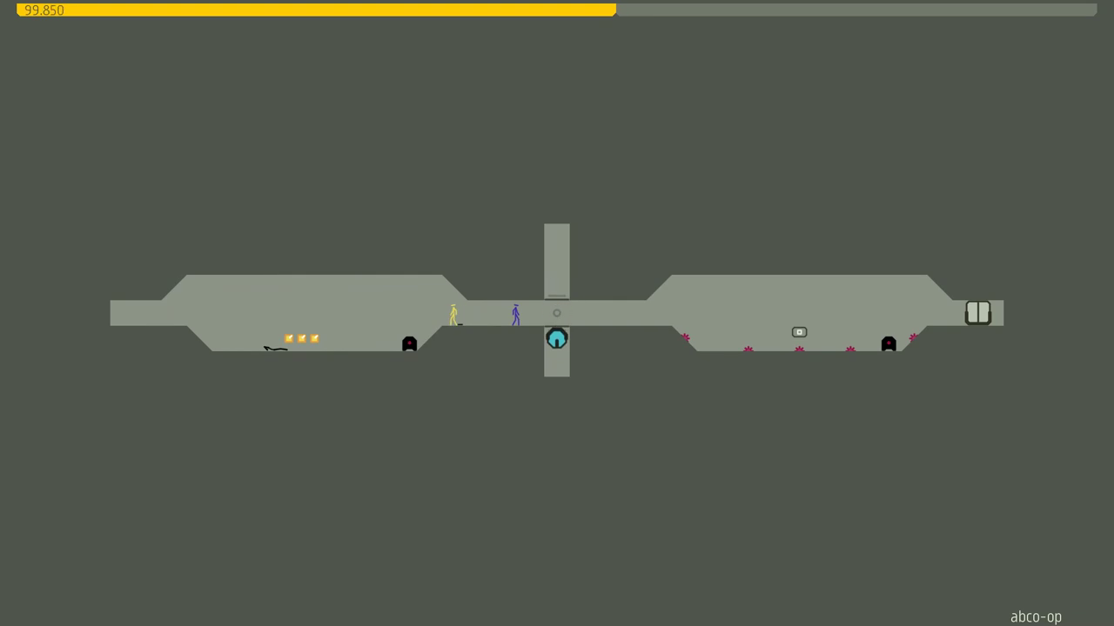
key("Right")
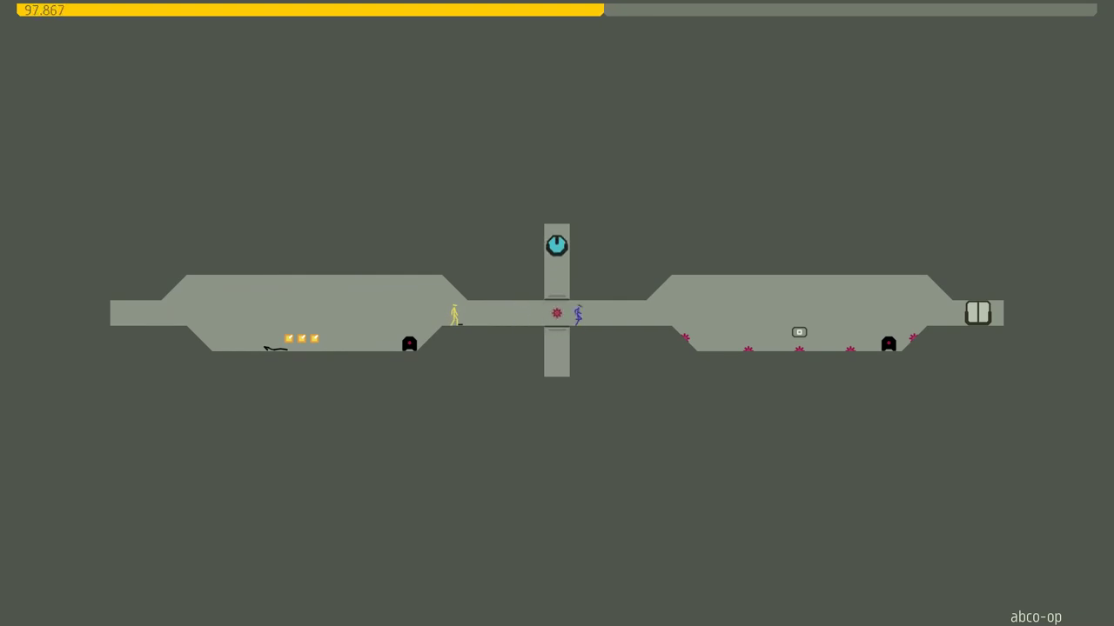
key("z")
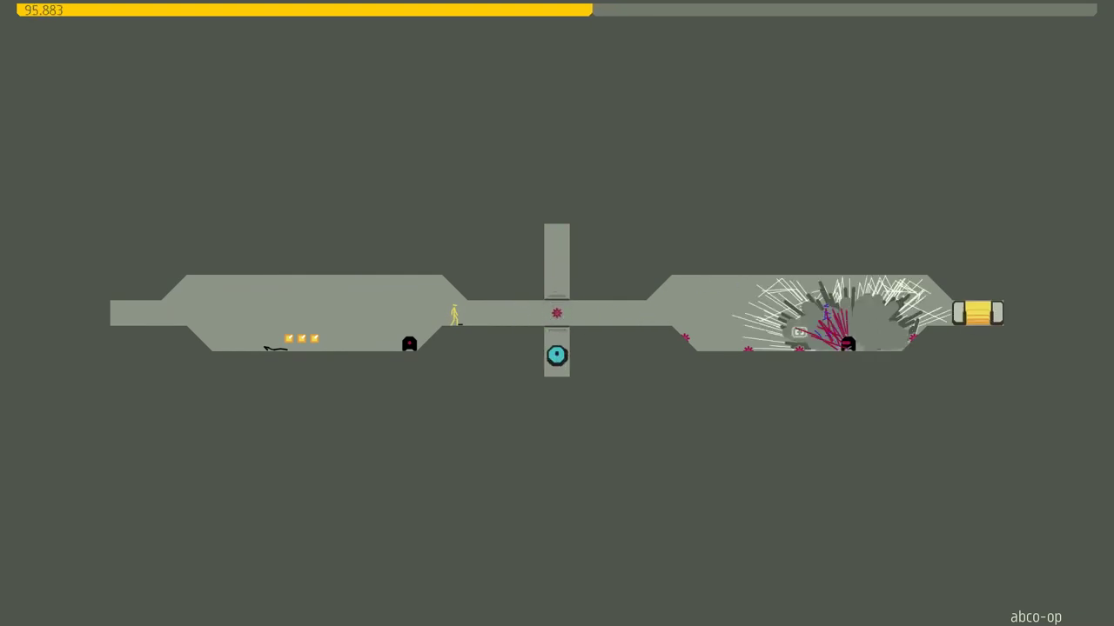
key("Right")
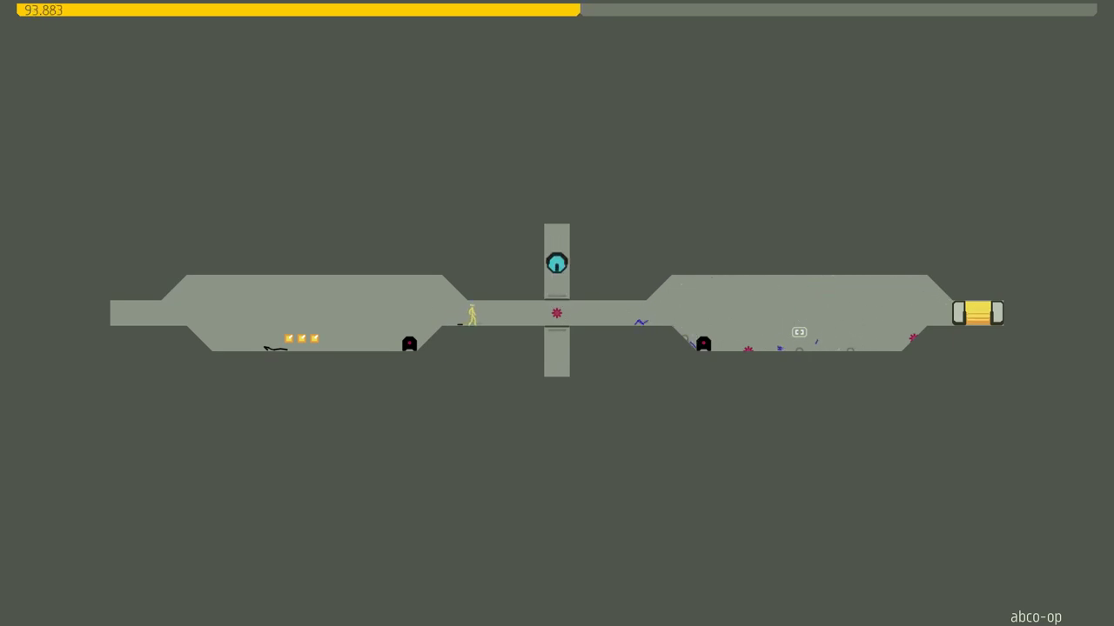
key("Left")
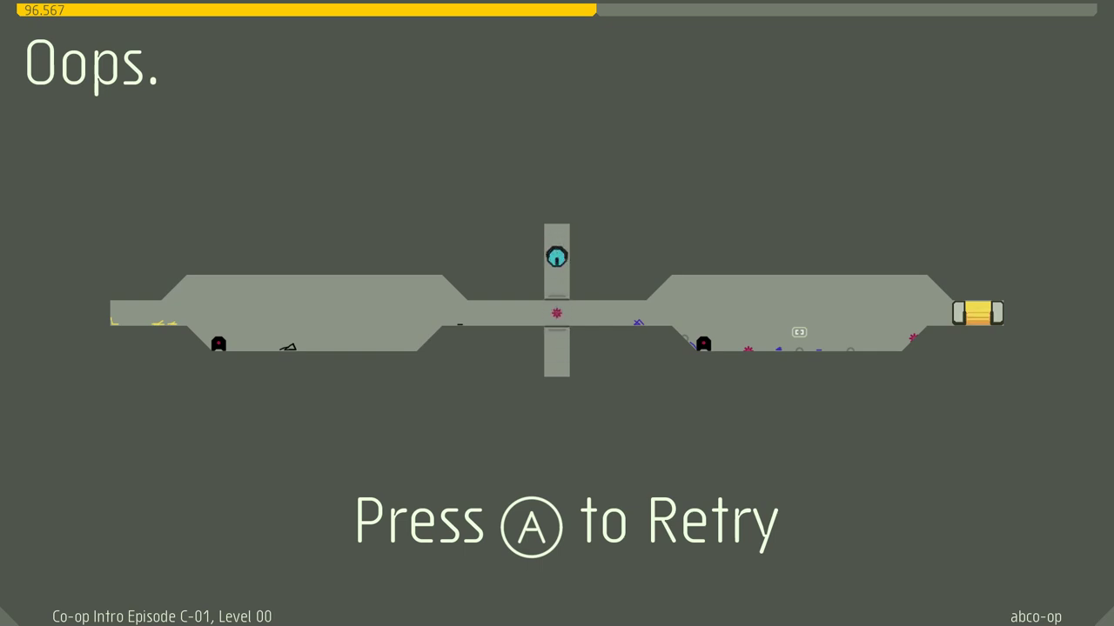
- Retry again, collecting gold and jumping the black ninja up into the corridor short of the drone
key("space")
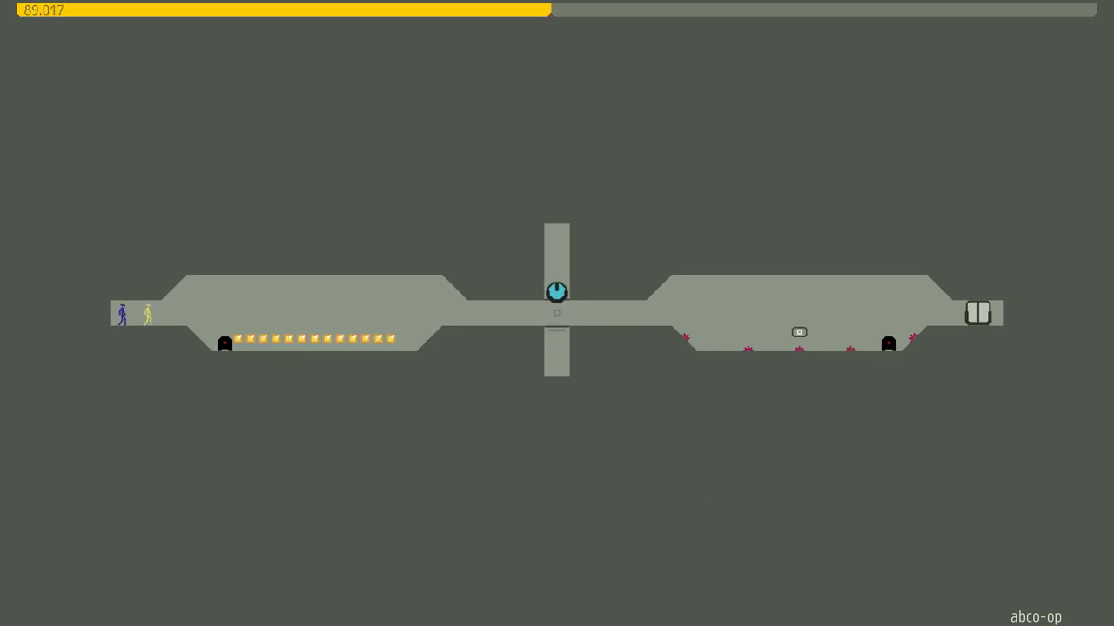
key("Right")
key("space")
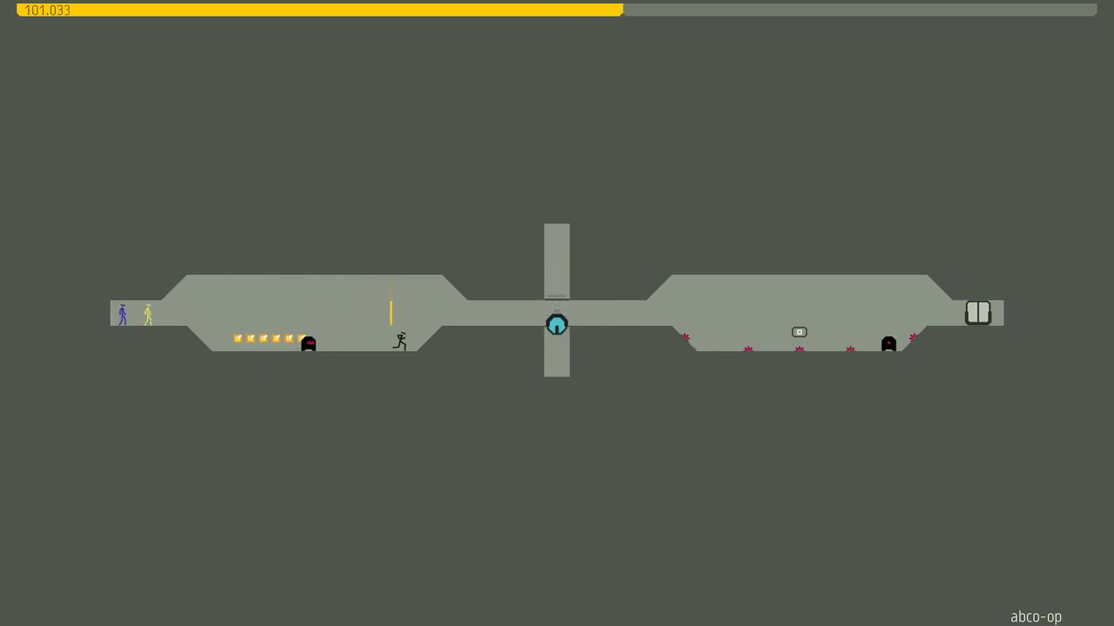
key("space")
key("Right")
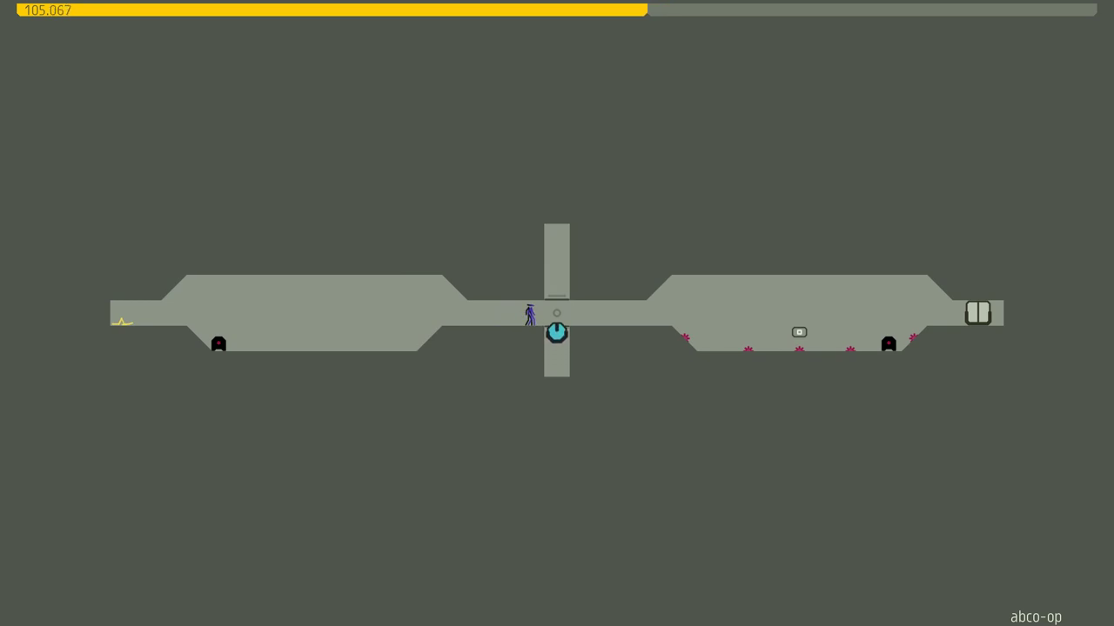
- Open the exit with the black ninja, then jump the purple ninja into it, finishing in 86.767
key("Right")
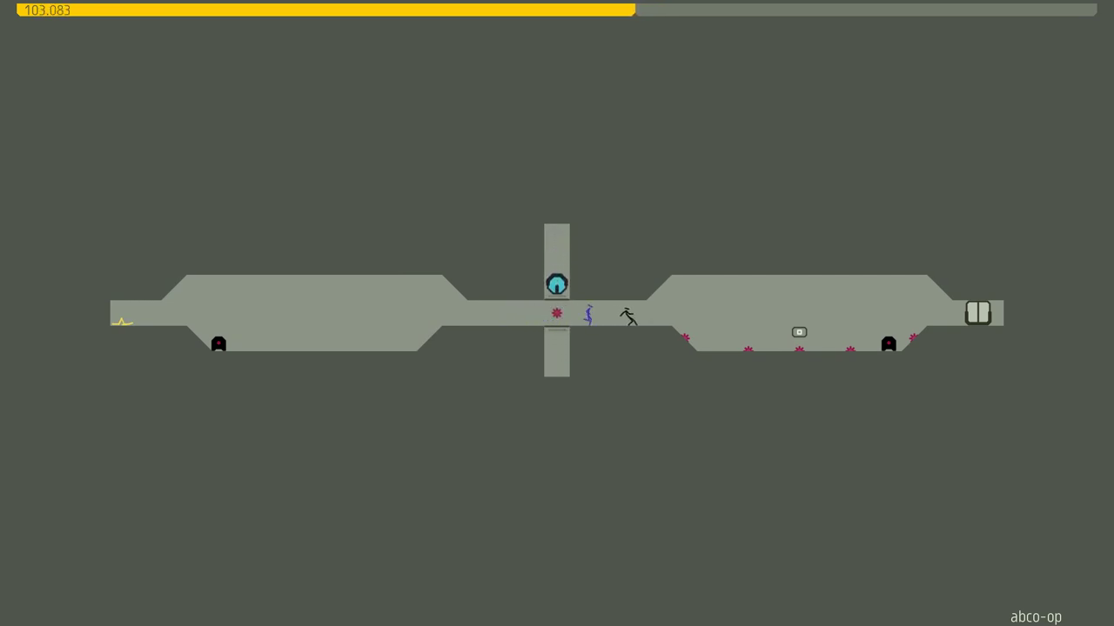
key("Right")
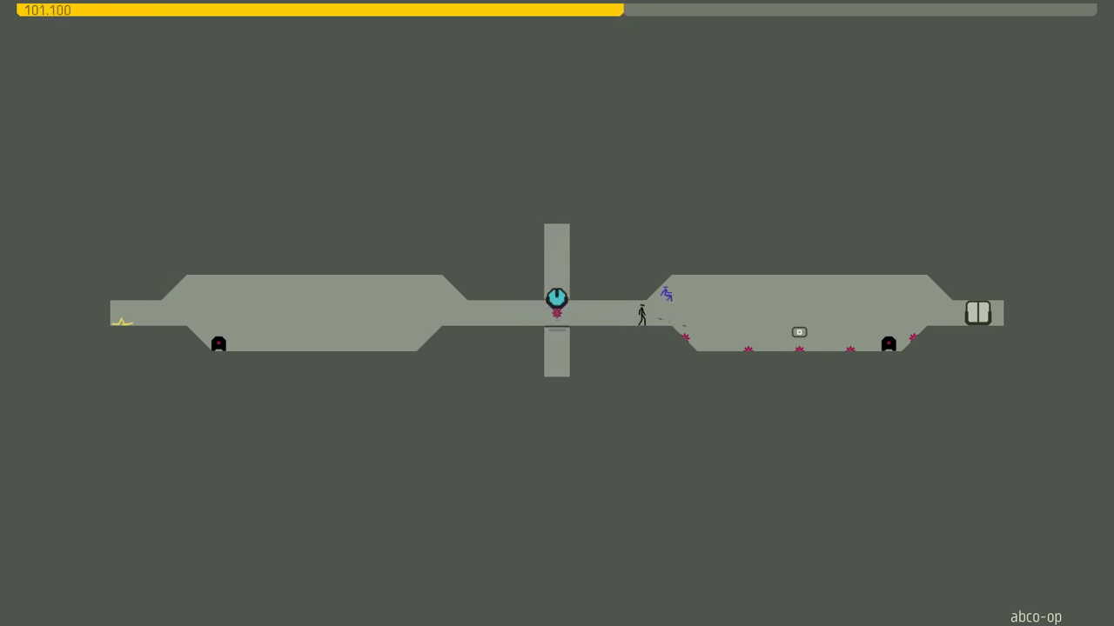
key("Right")
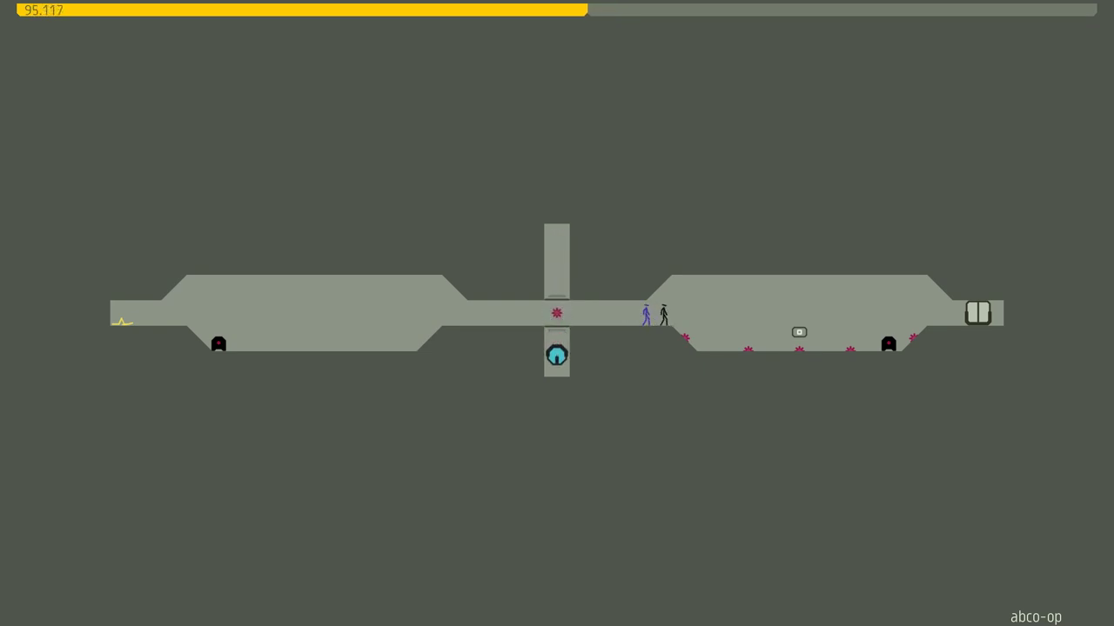
key("Right")
key("z")
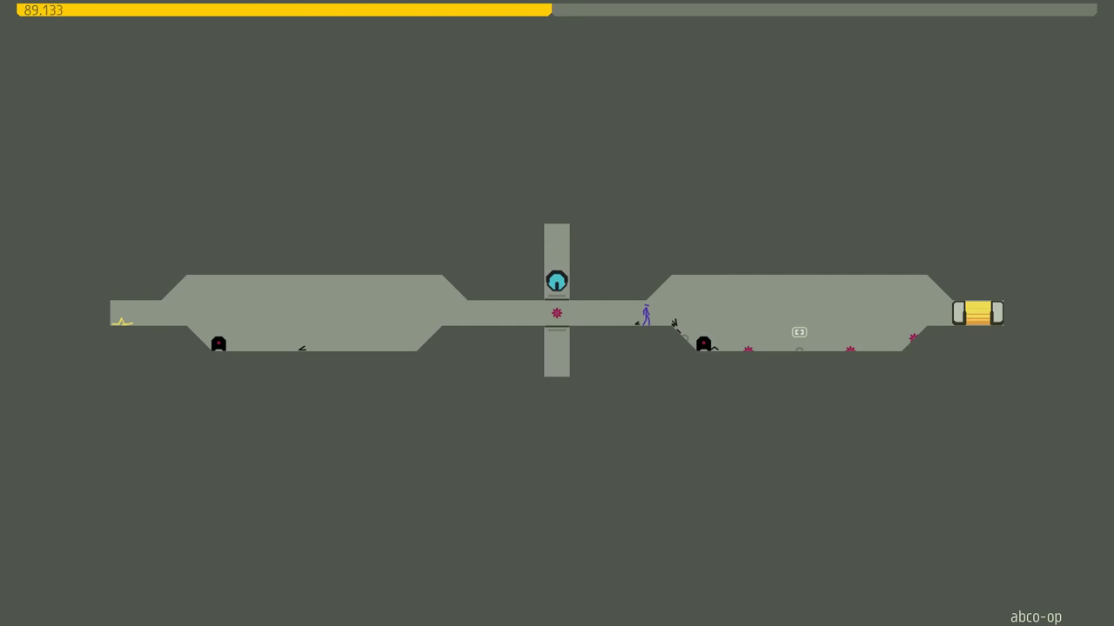
key("Right")
key("z")
key("z")
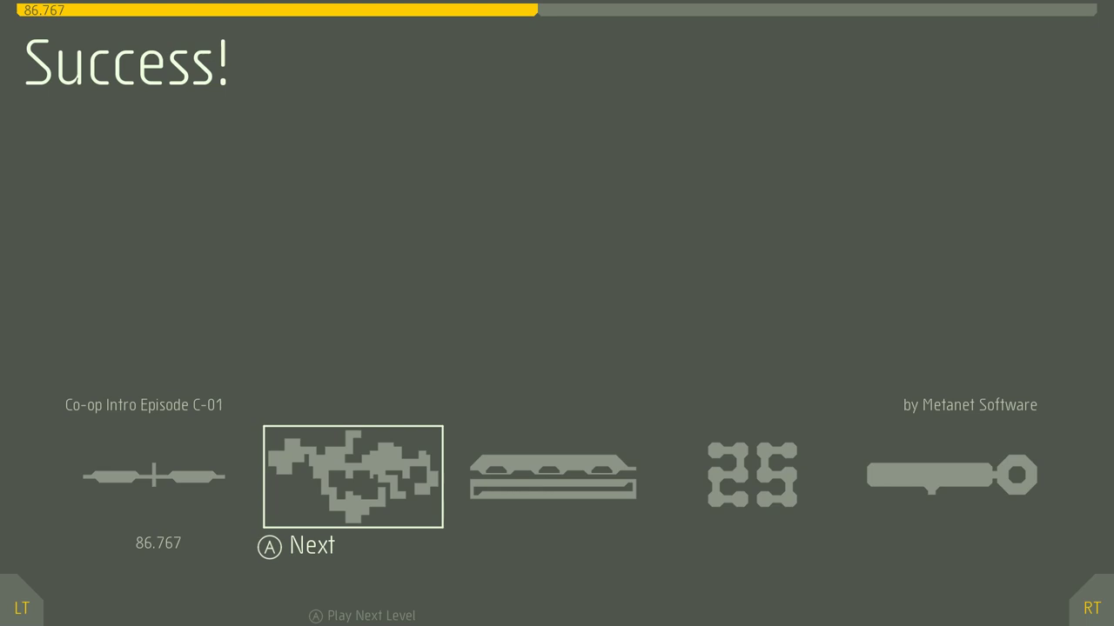
- Advance from the Success screen to Level 01, 'co-op caving conundrum'
key("Return")
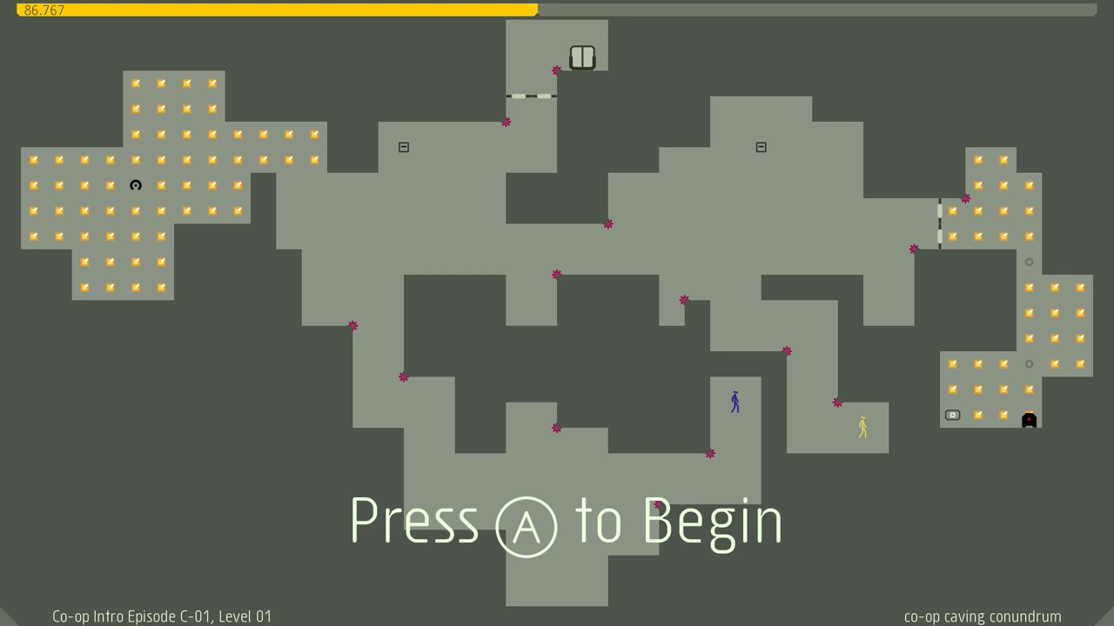
- Start Level 01, climbing the black ninja up the shaft into the upper room
key("space")
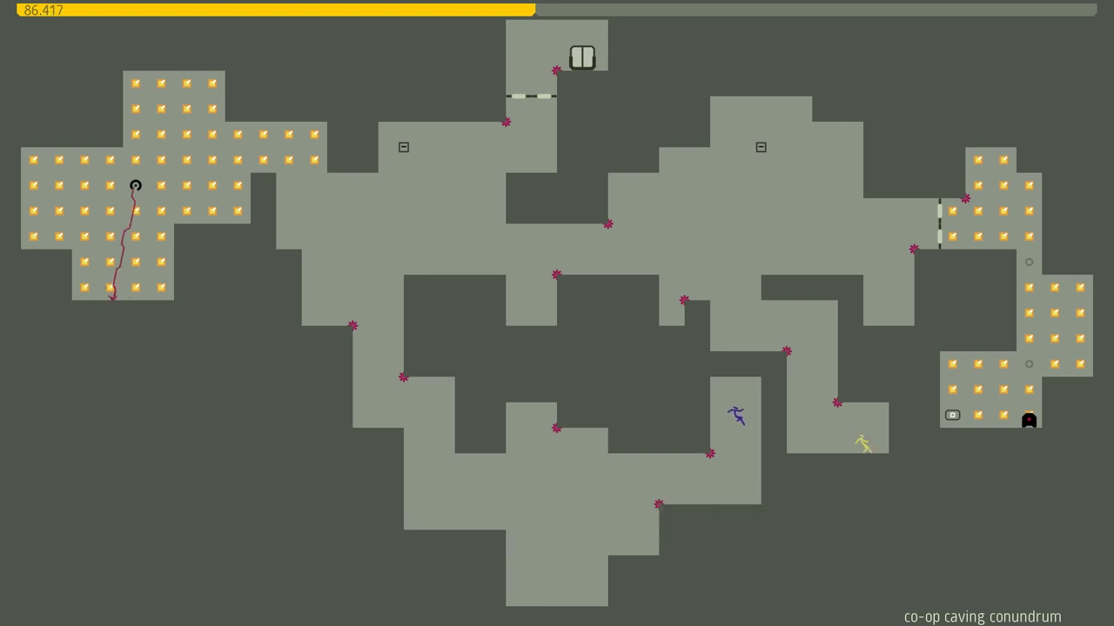
key("Left")
key("Left")
key("space")
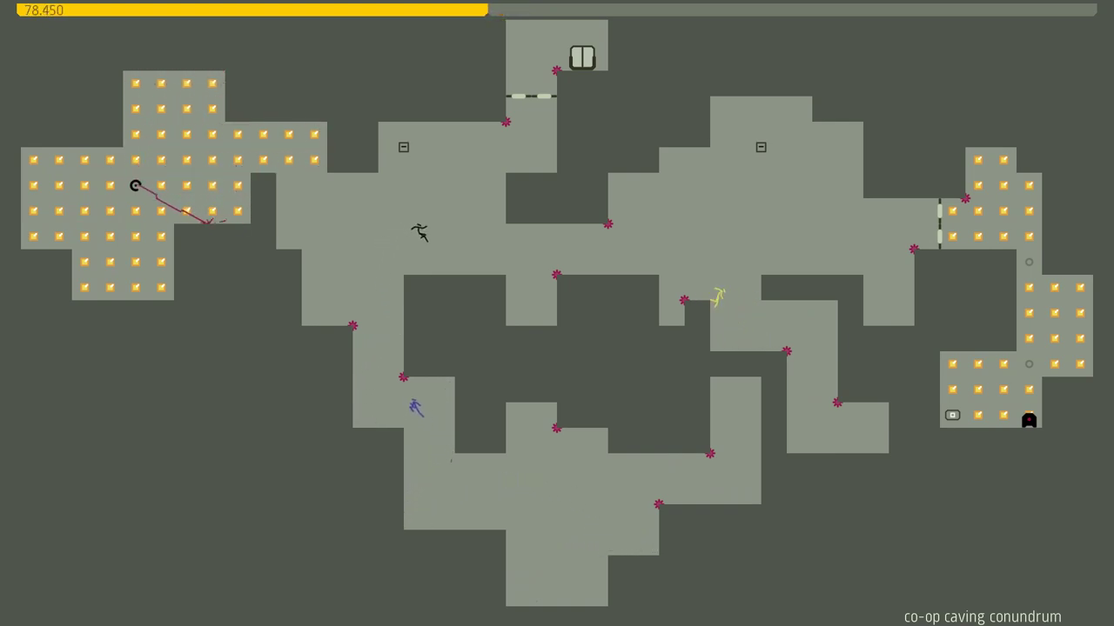
key("Right")
key("space")
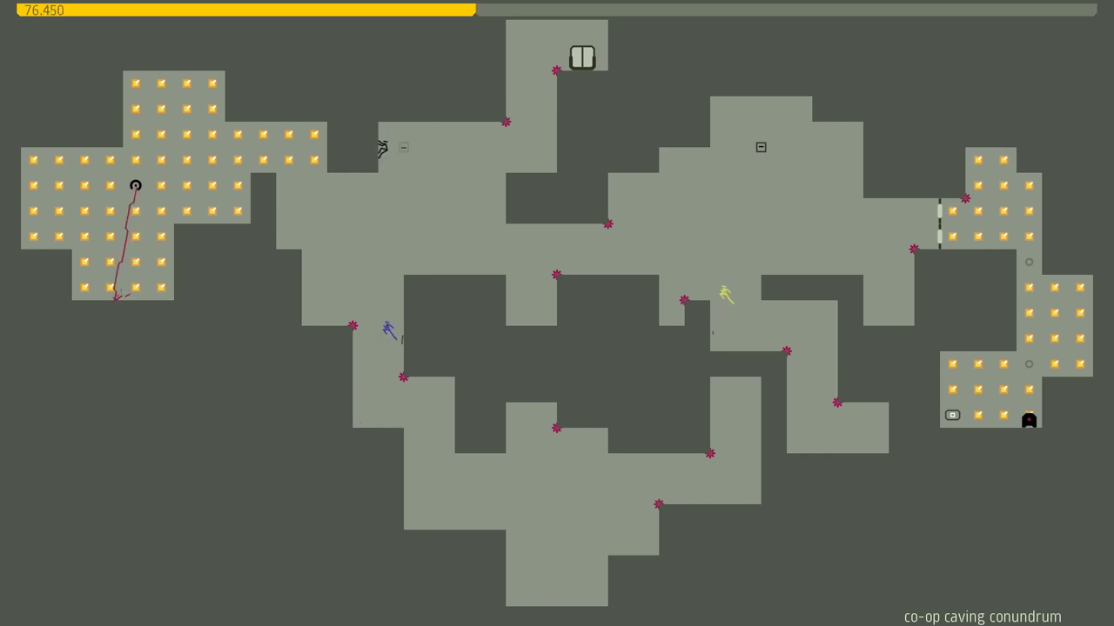
- Run the black ninja right across the gaps and past the mines to the floor
key("Right")
key("Right")
key("space")
key("Right")
key("space")
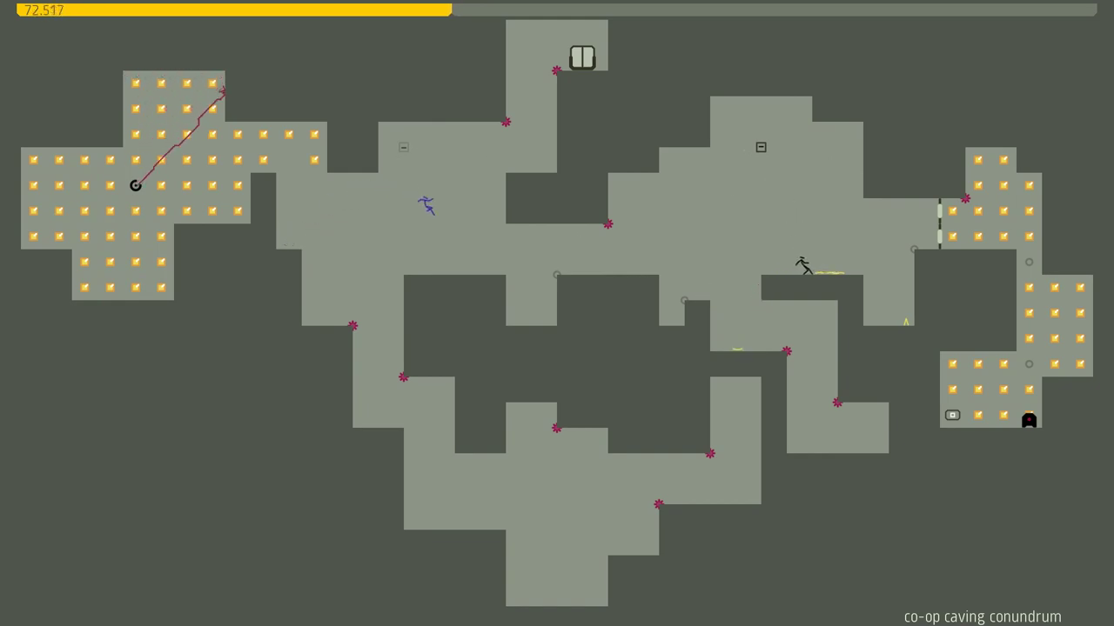
key("Right")
- Wall-jump the black ninja up the right wall to touch the door switch
key("Left")
key("space")
key("Right")
key("space")
key("Left")
key("Right")
key("Right")
- Climb the black ninja up the right shaft, collecting its gold
key("space")
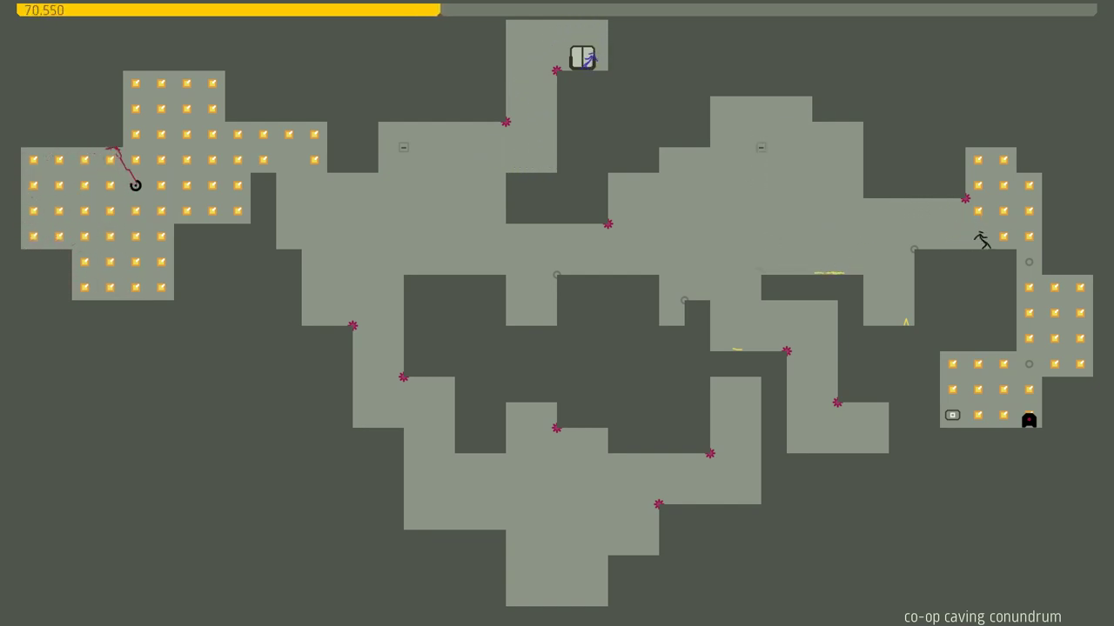
key("space")
key("Left")
key("Right")
key("space")
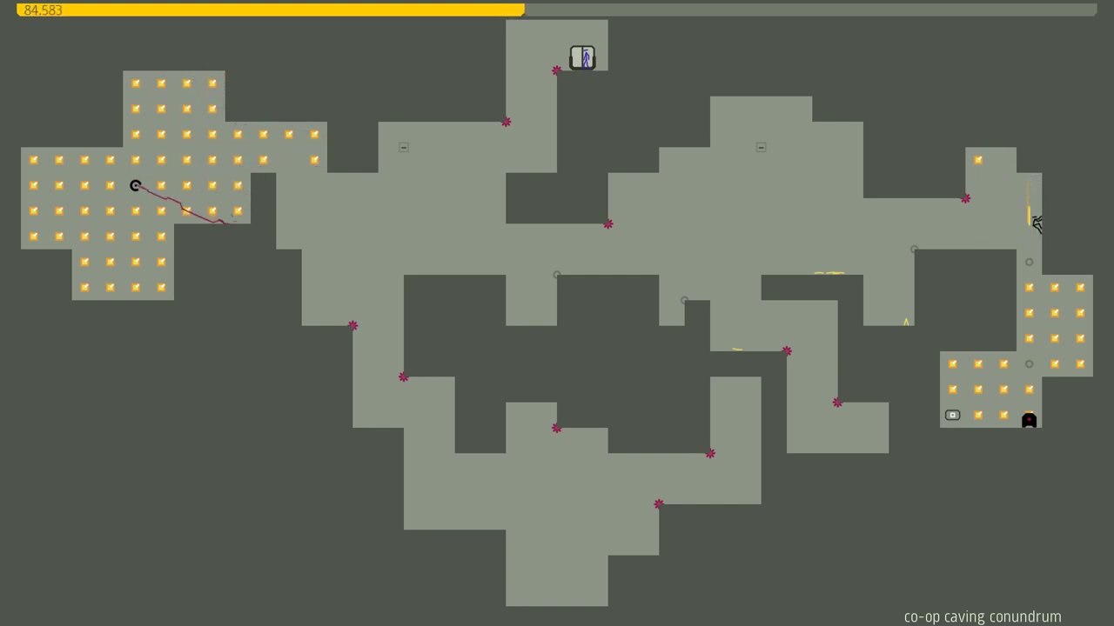
- Gather the remaining shaft gold, then reach the exit to finish Level 01
key("Right")
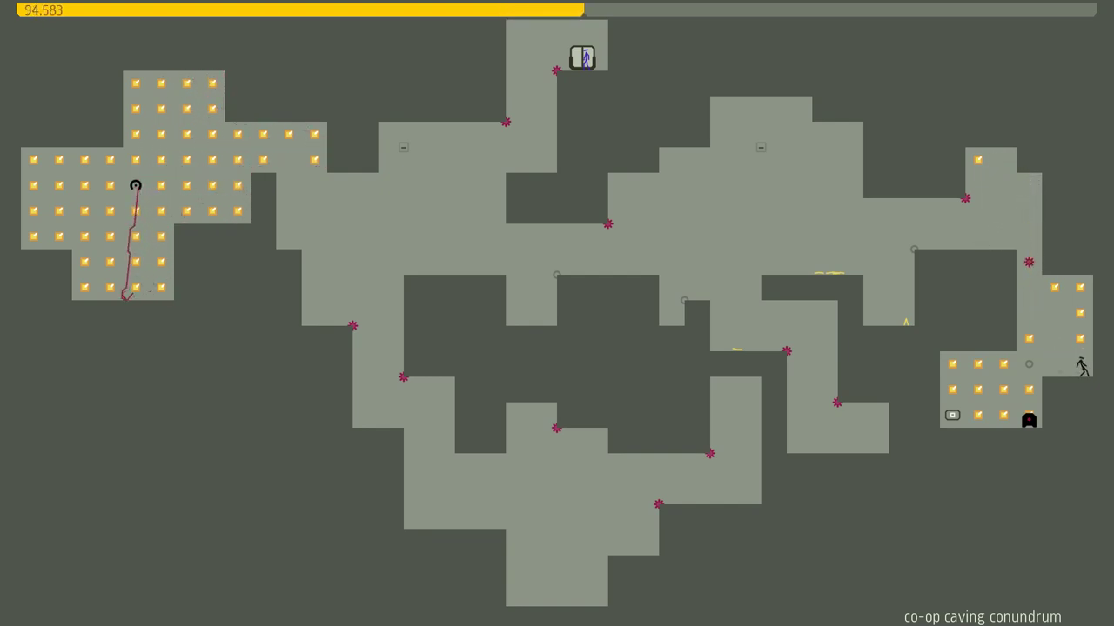
key("space")
key("Left")
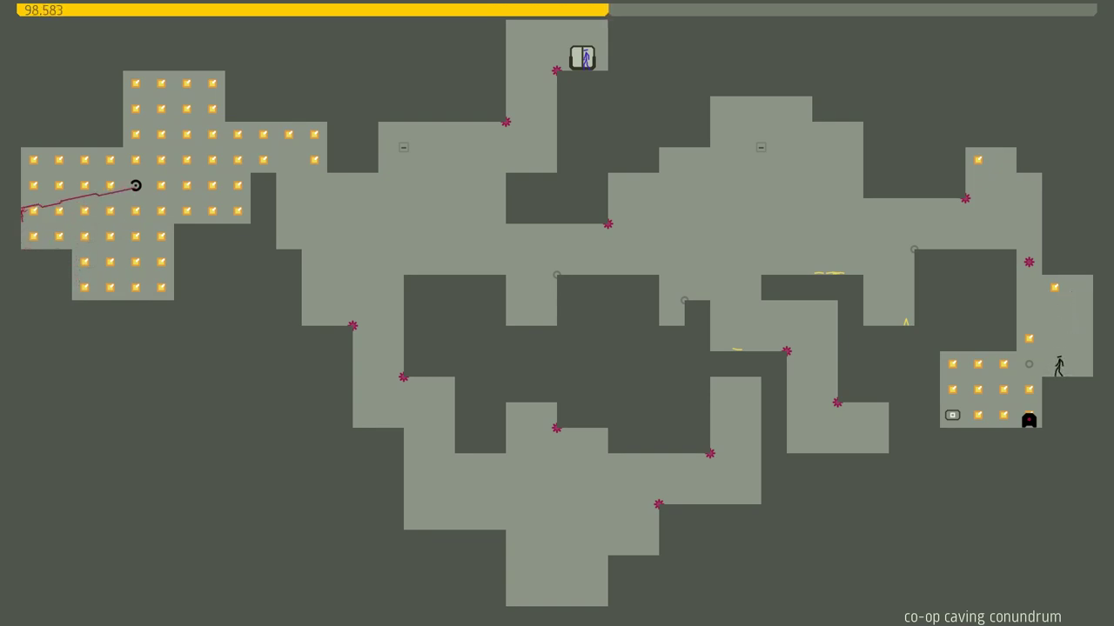
key("space")
key("Left")
key("space")
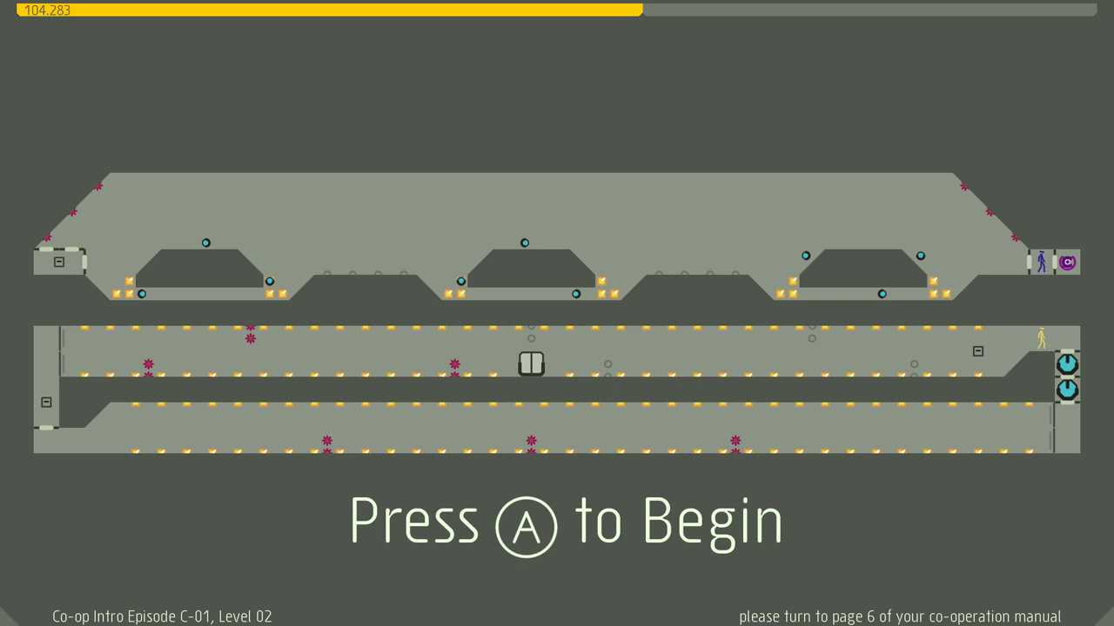
- Run the yellow and black ninjas left collecting gold until a mine kills one at 129.517
key("Left")
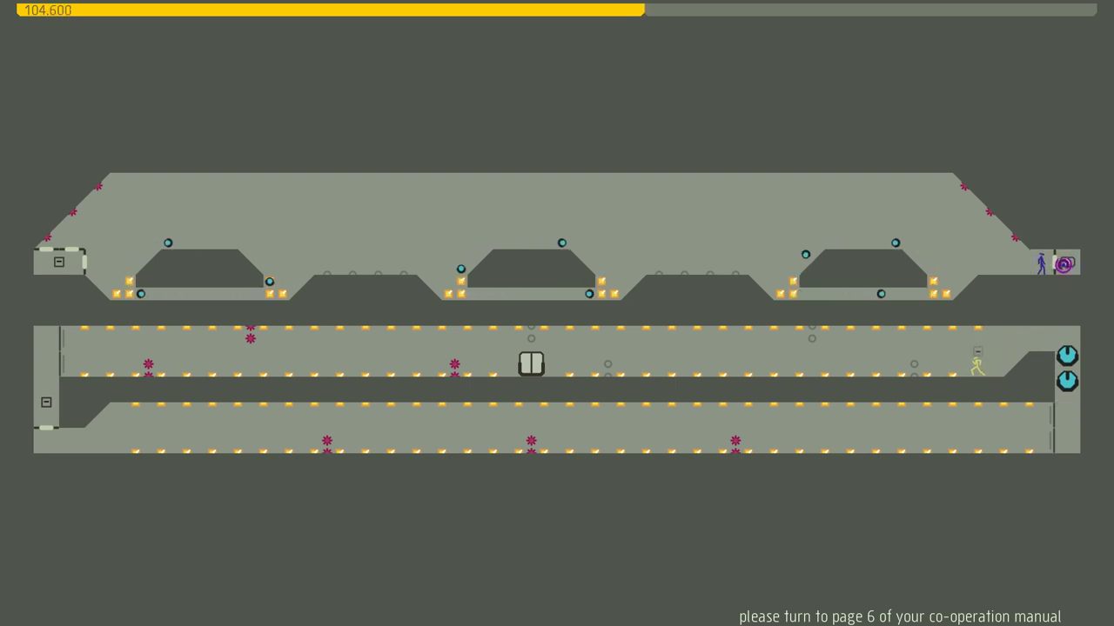
key("Left")
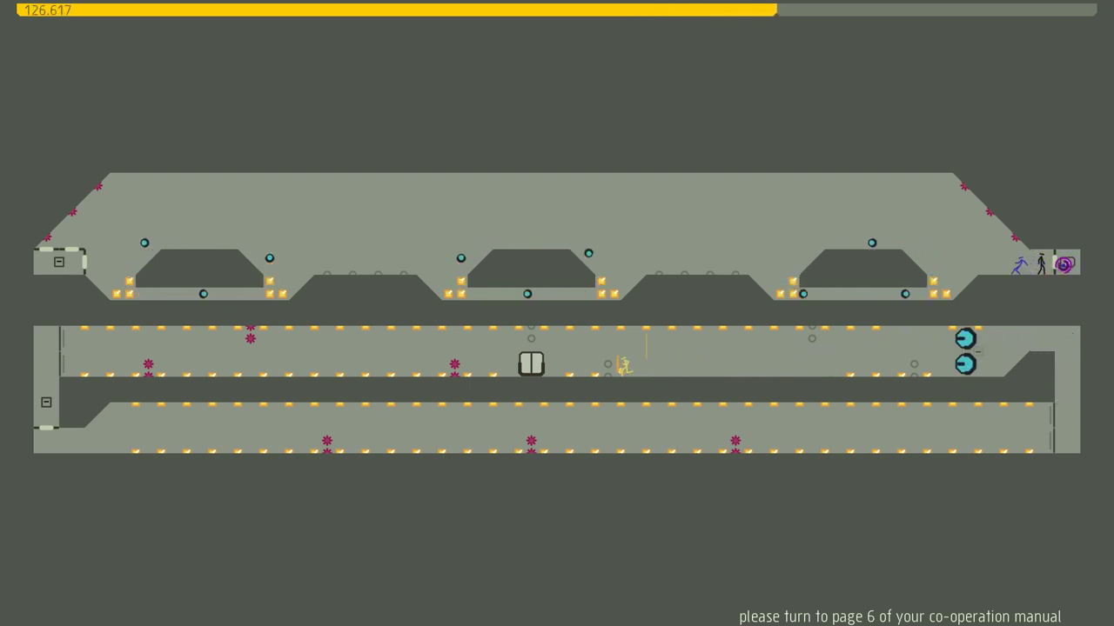
key("Left")
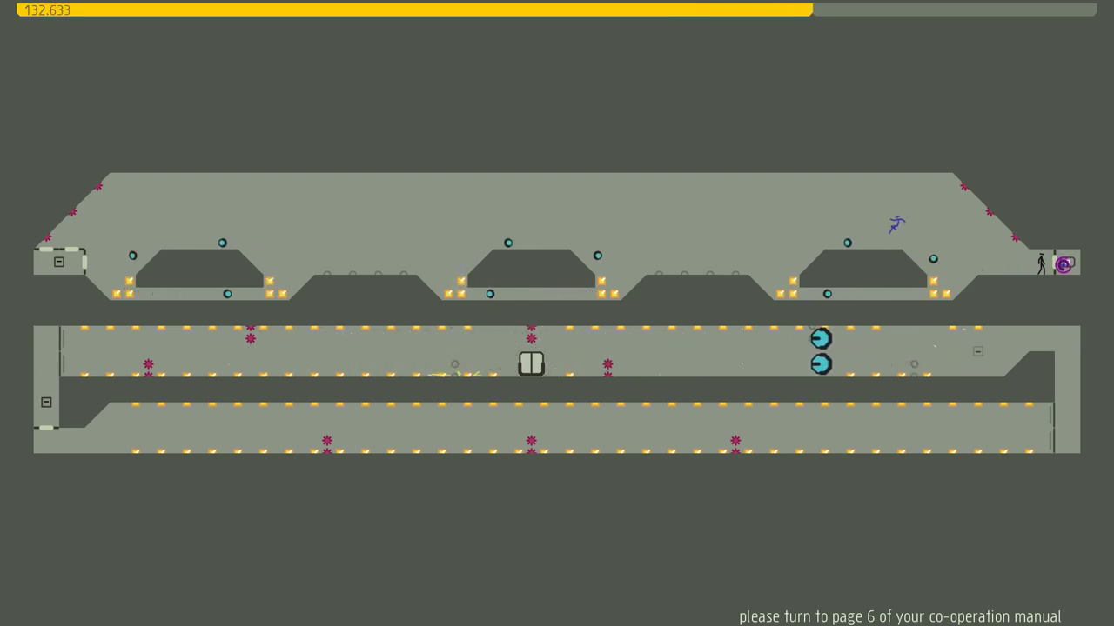
key("Left")
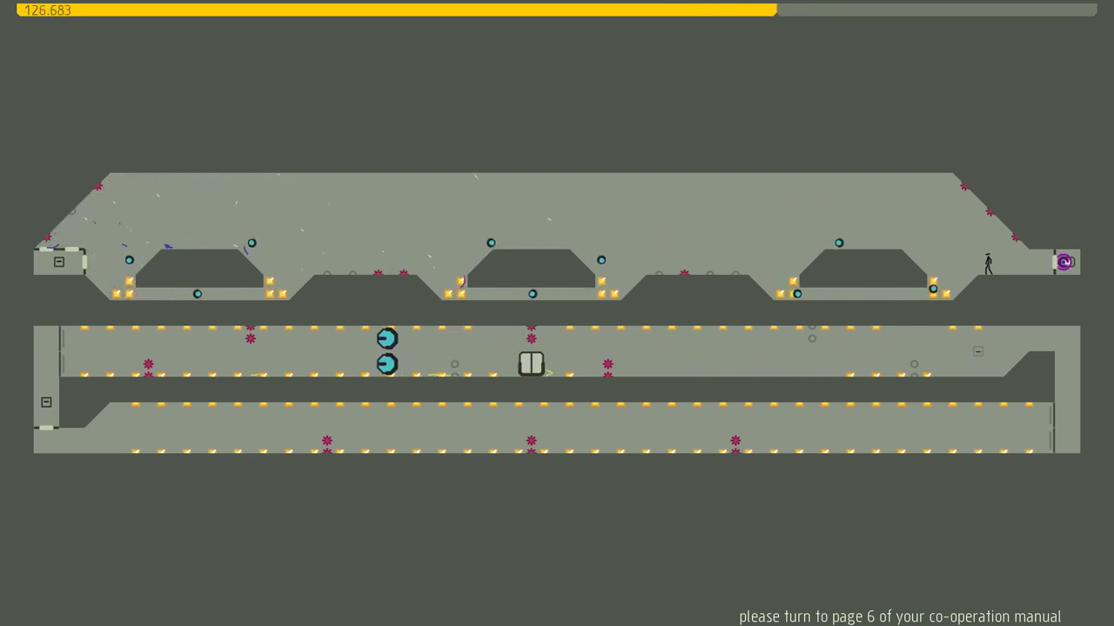
key("Left")
key("space")
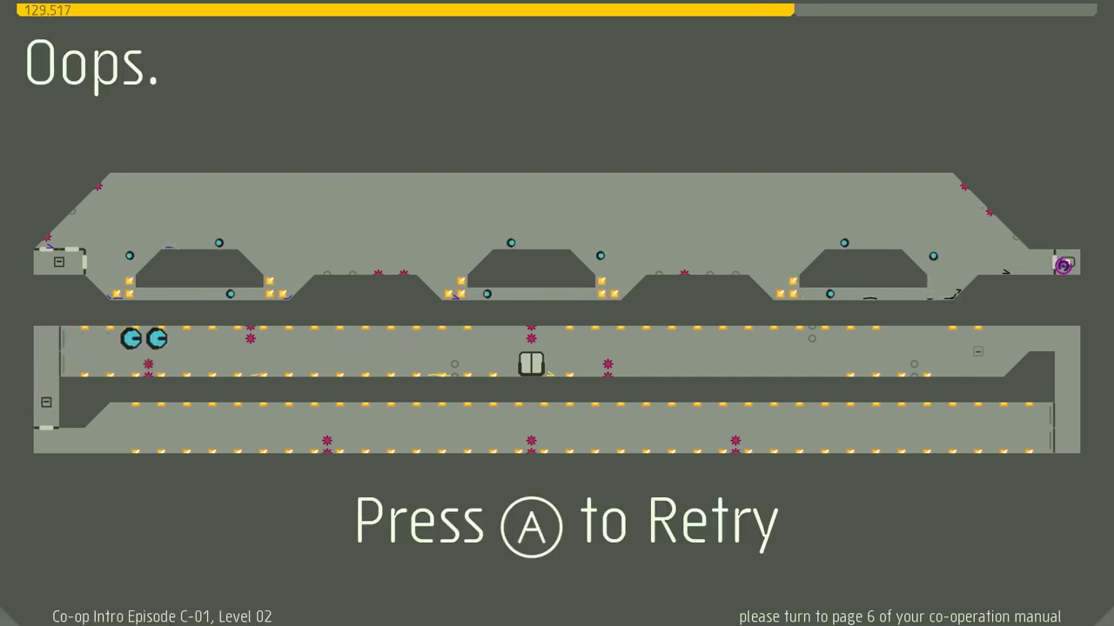
- Restart Level 02 and run the yellow ninja left through the middle corridor toward the exit
key("z")
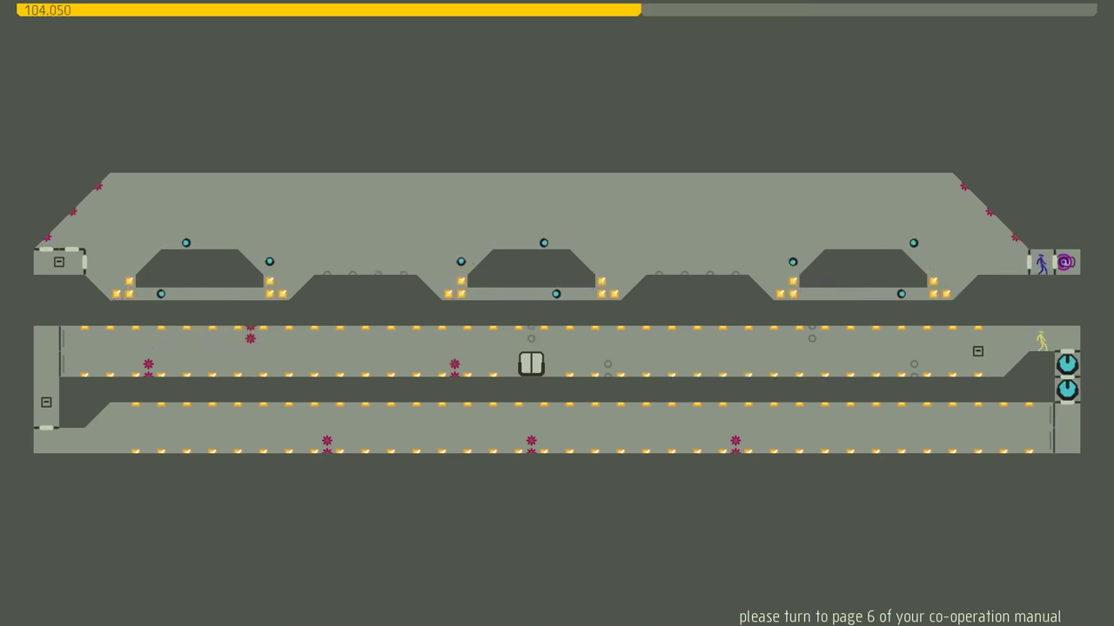
key("Left")
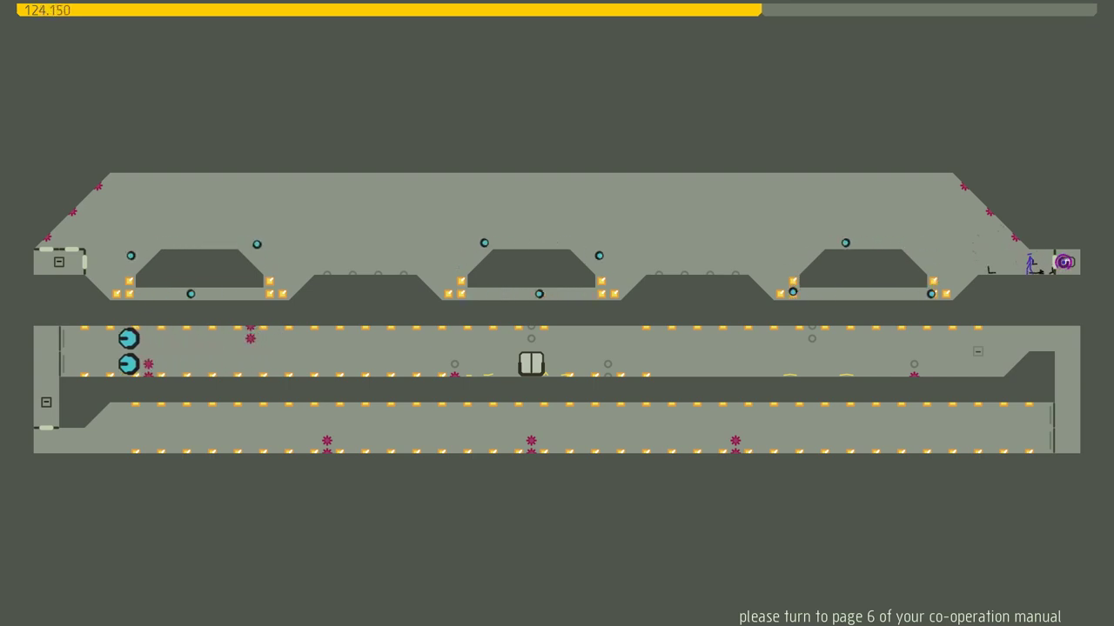
key("space")
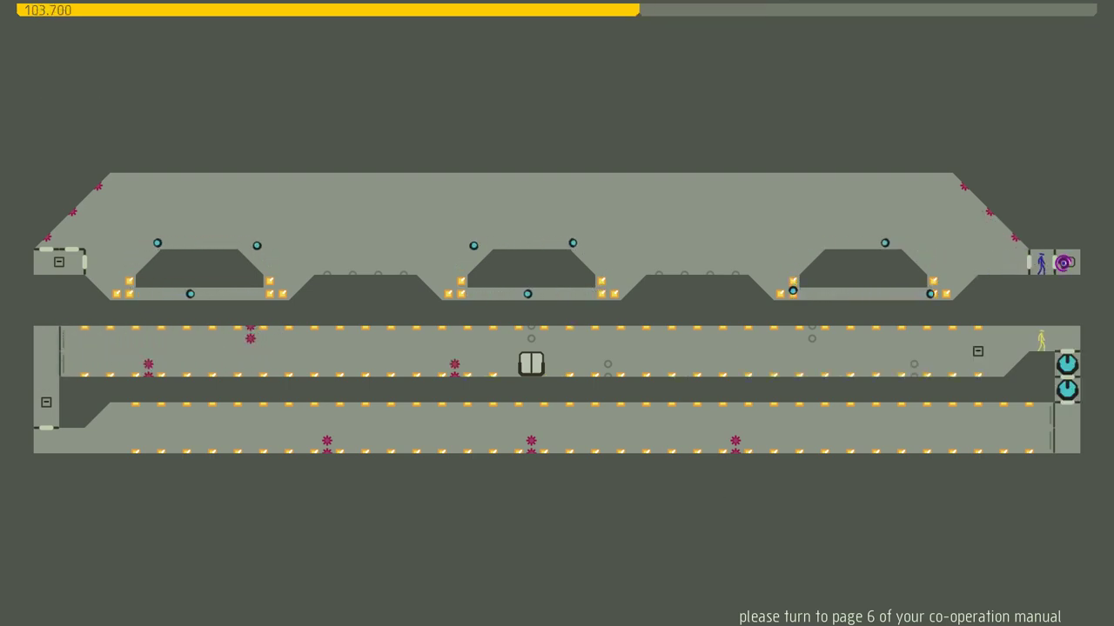
key("Left")
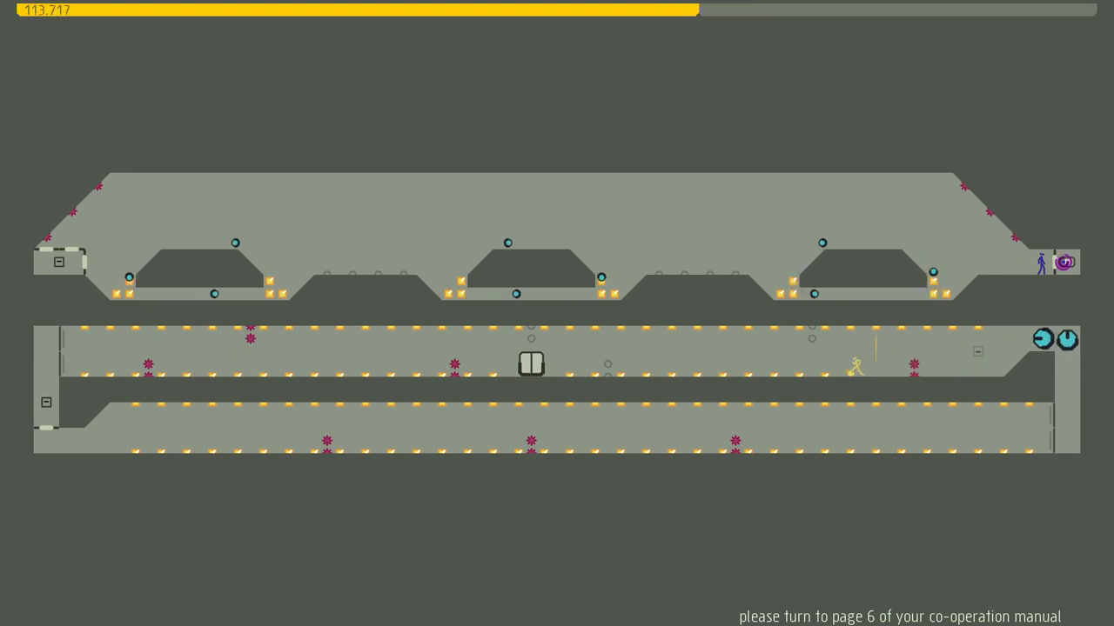
key("Left")
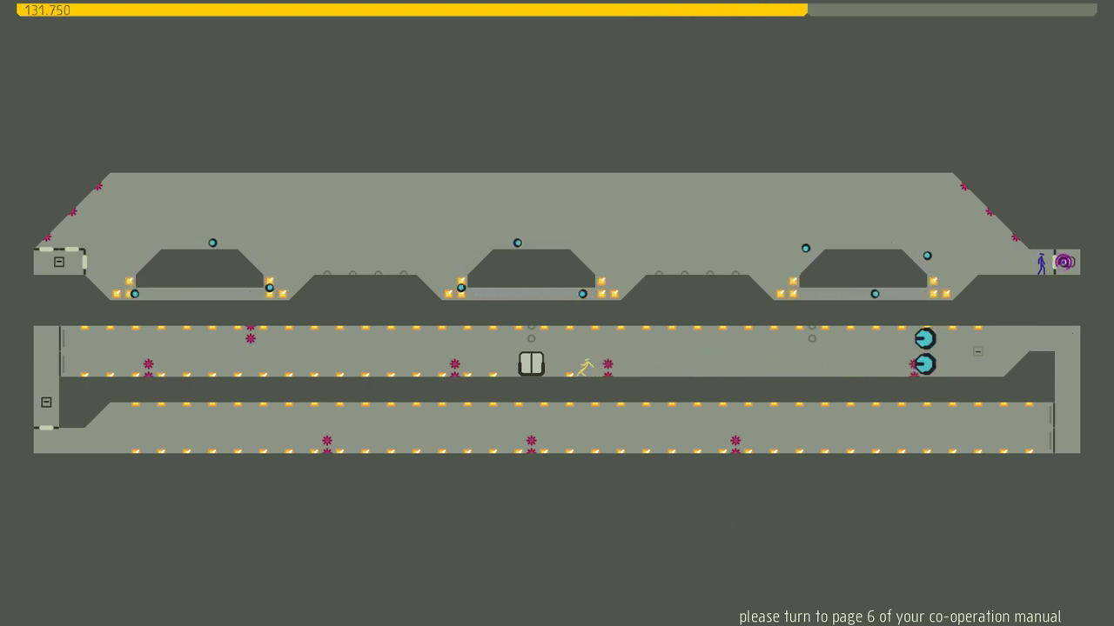
key("Left")
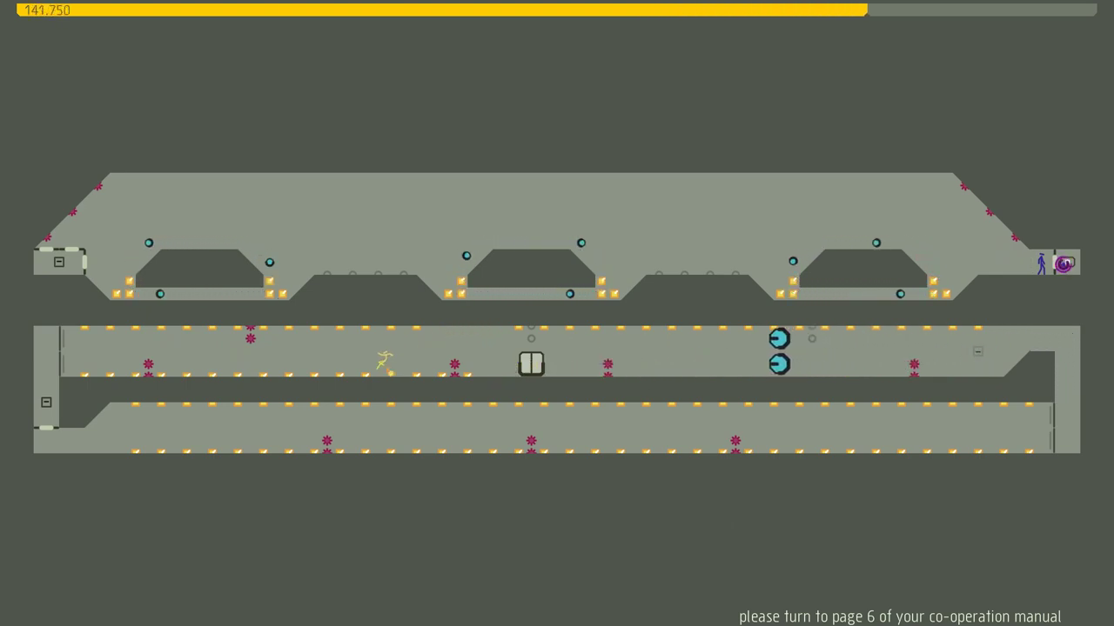
key("Left")
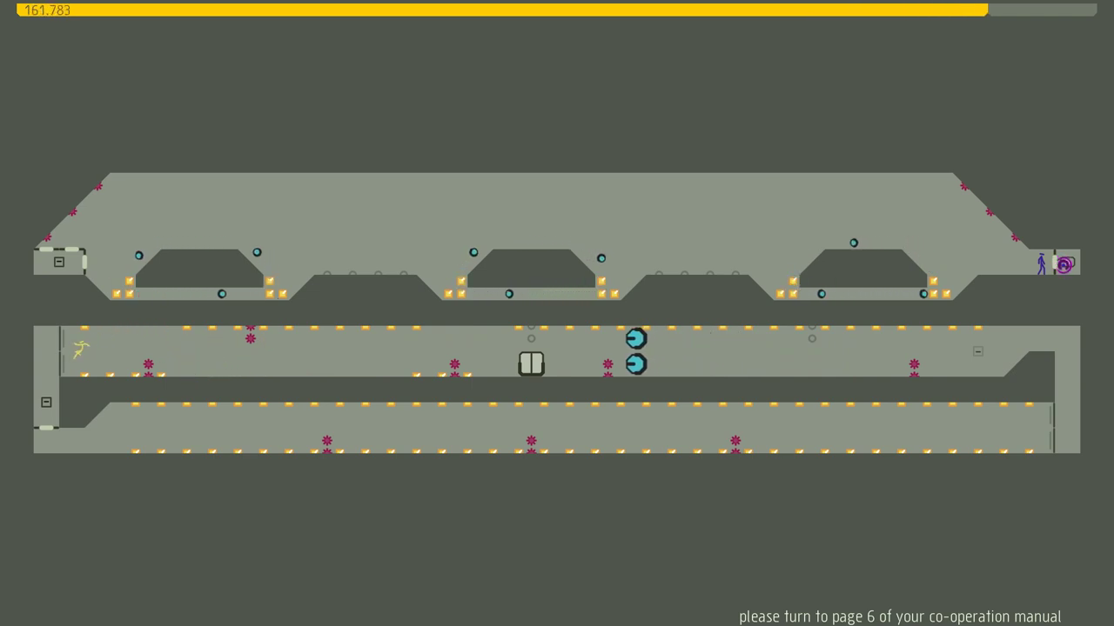
- Send the black and blue ninjas left across the top corridor, ending in a mine death
key("Left")
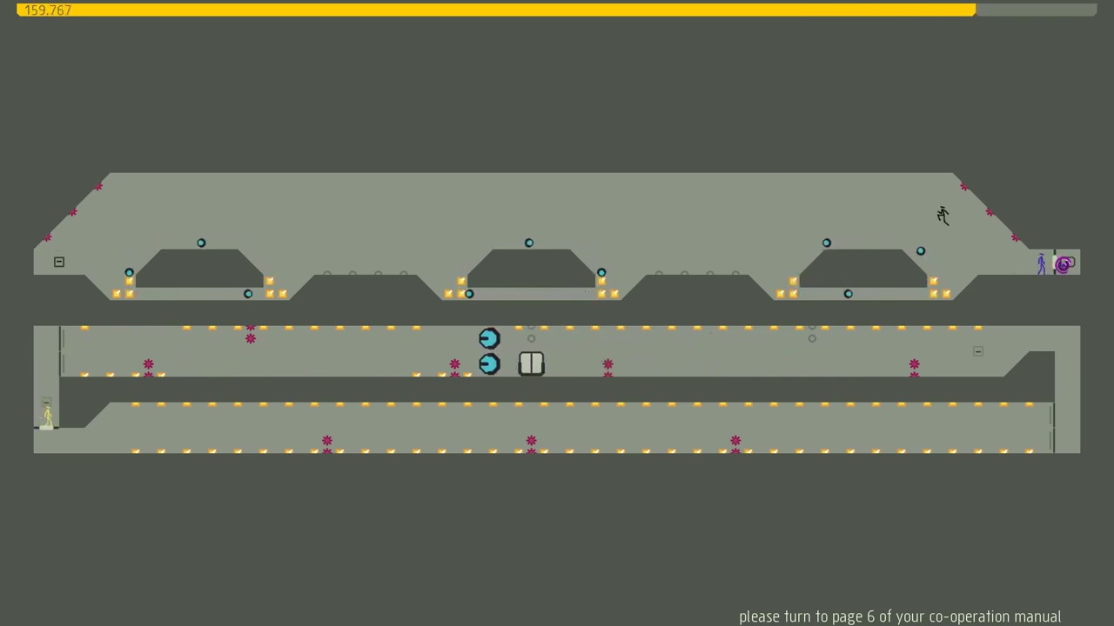
key("Left")
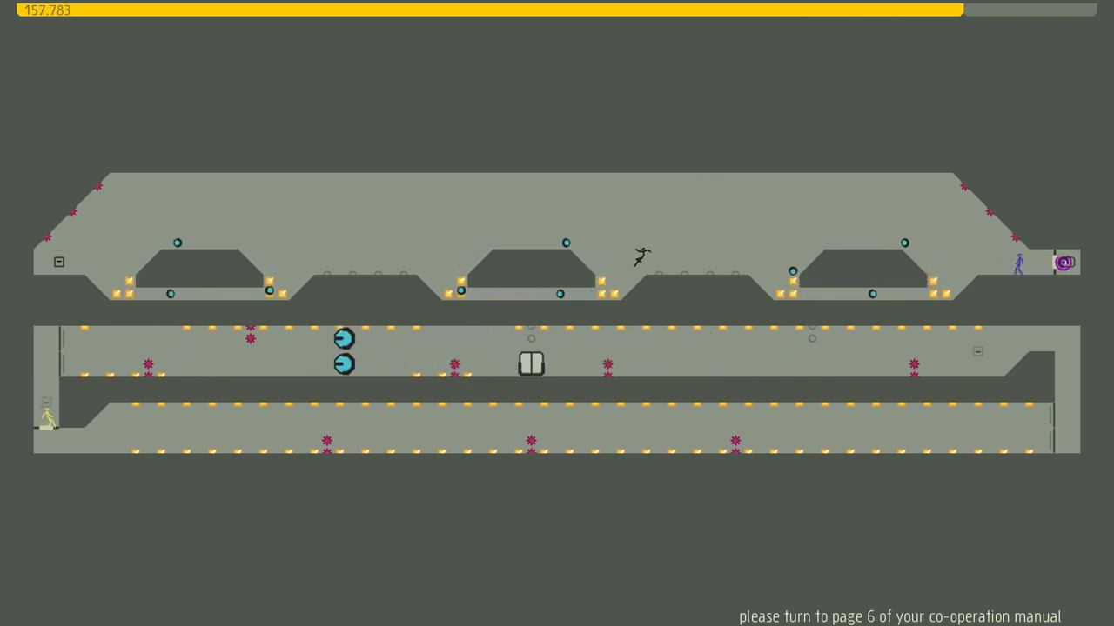
key("Left")
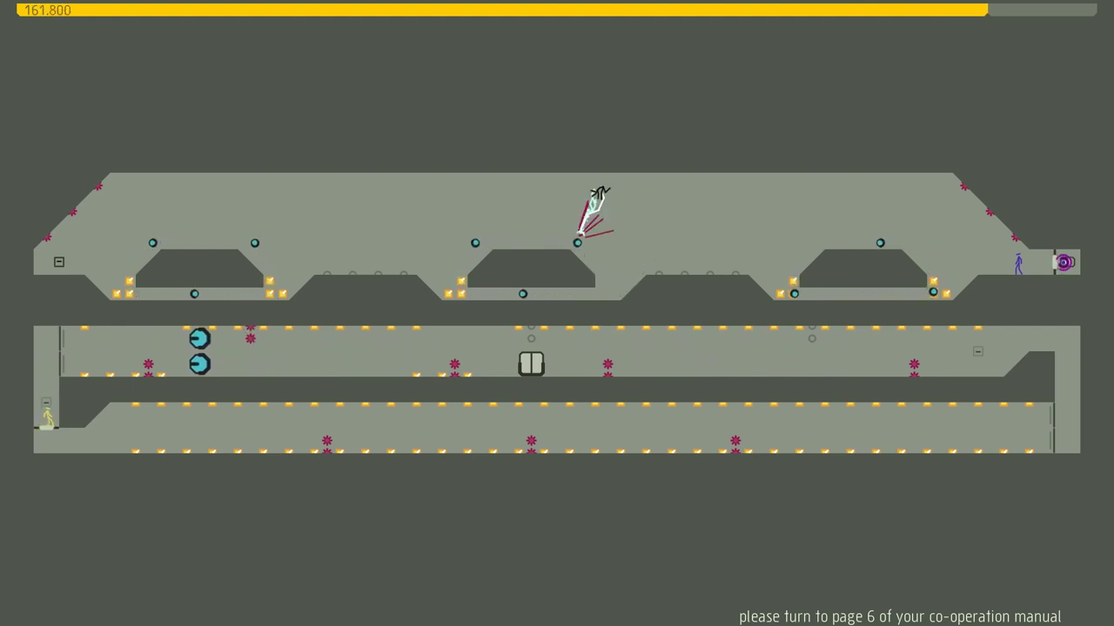
key("Left")
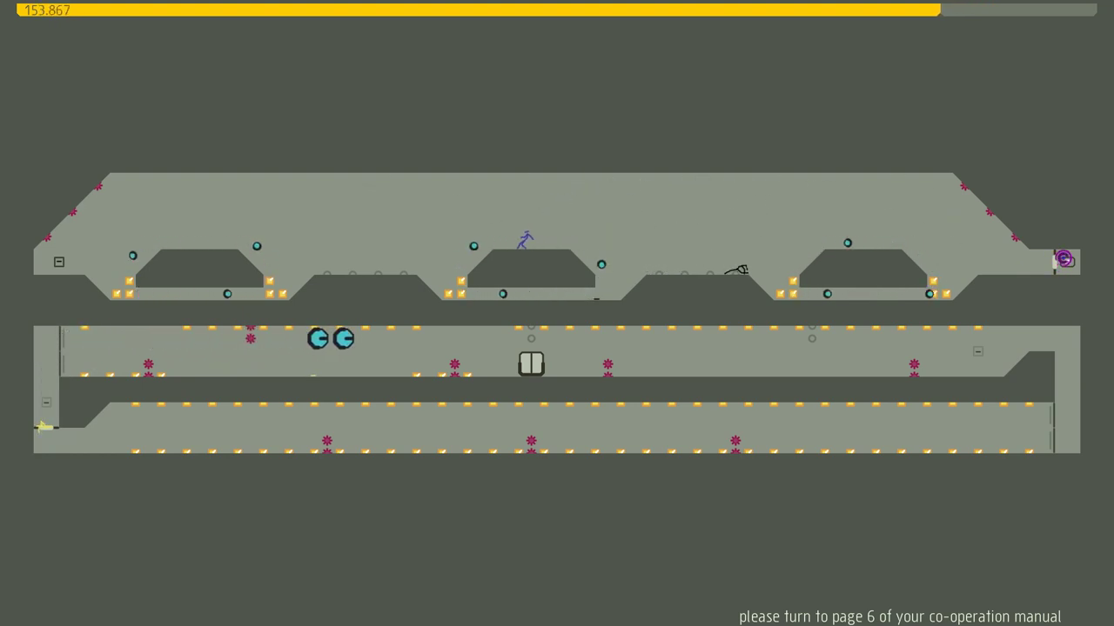
- Restart and run the yellow ninja left past the door, collecting corridor gold
key("z")
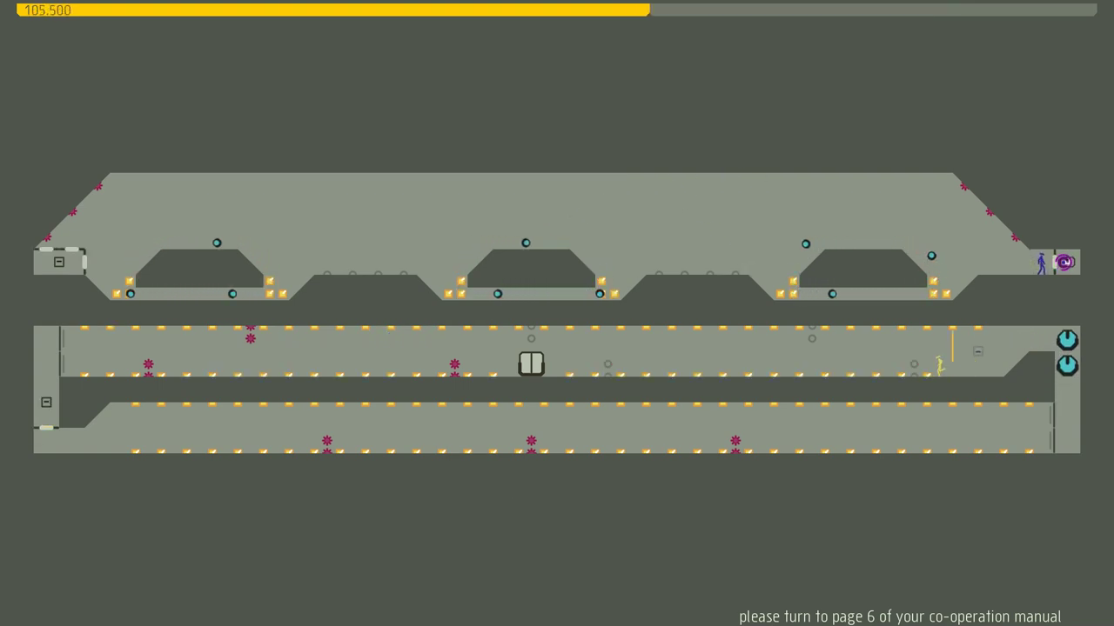
key("Left")
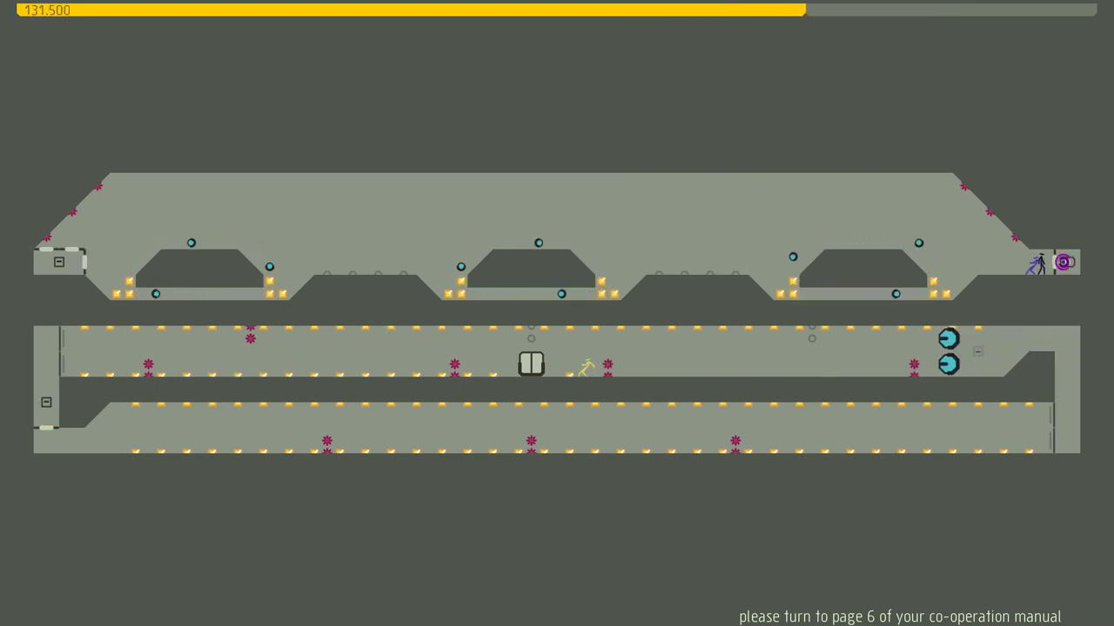
key("Left")
key("Left")
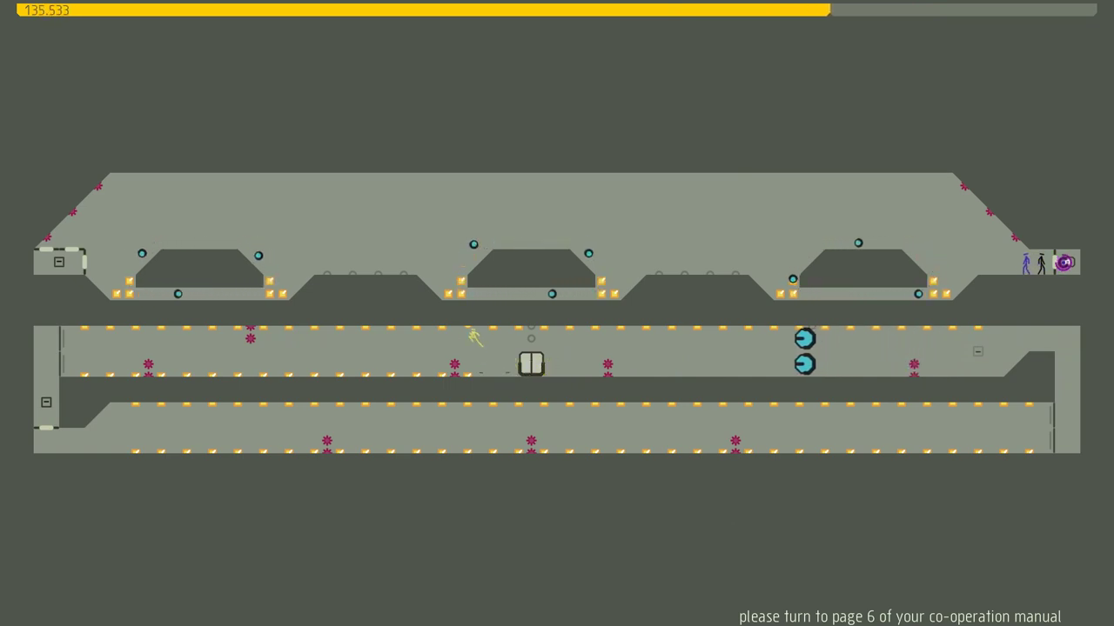
key("Left")
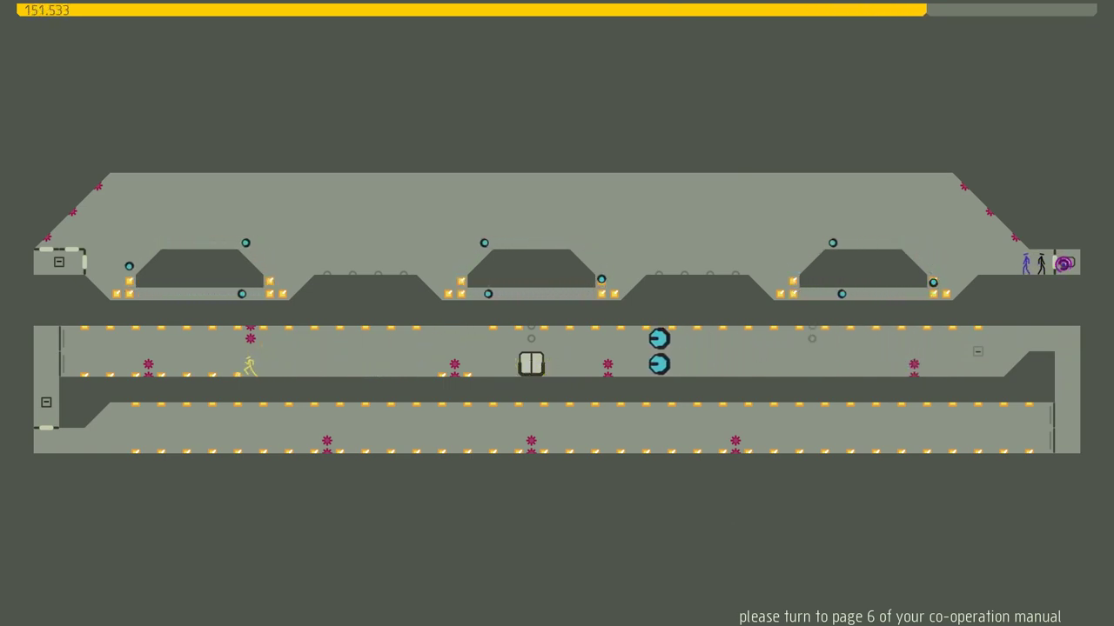
key("Left")
key("Left")
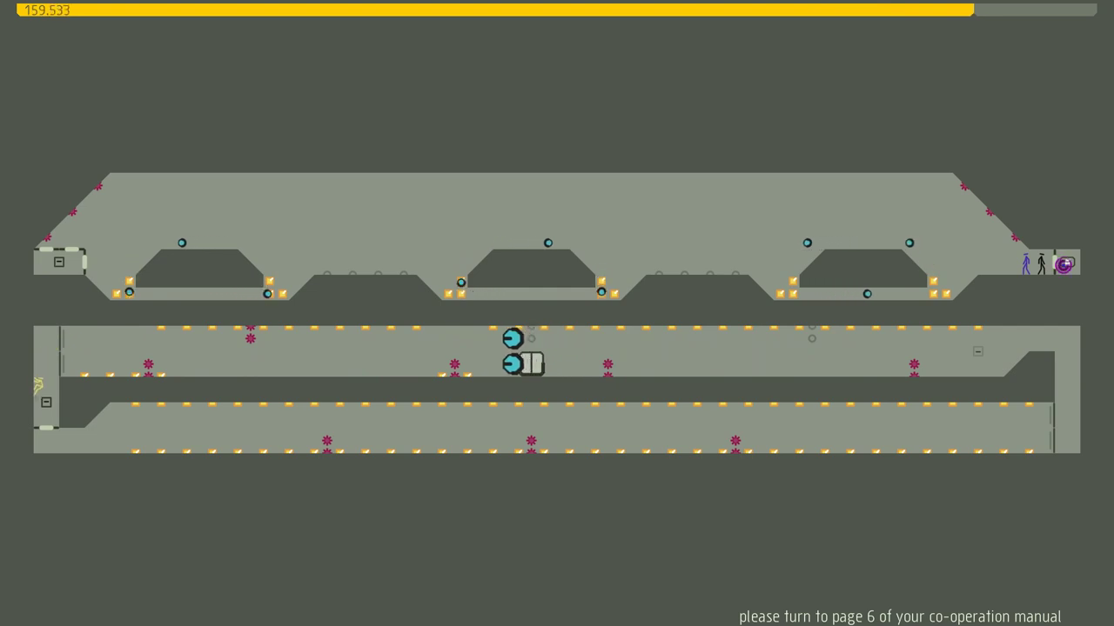
- Move the black and blue ninjas through the top corridor; after death at 144.050, reset
key("Left")
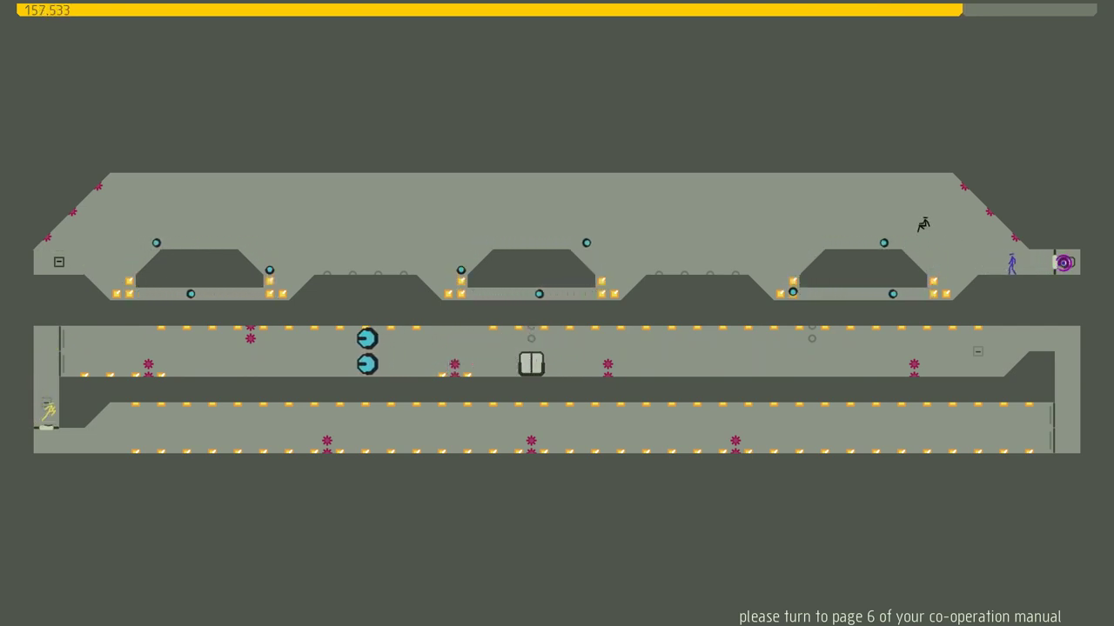
key("Left")
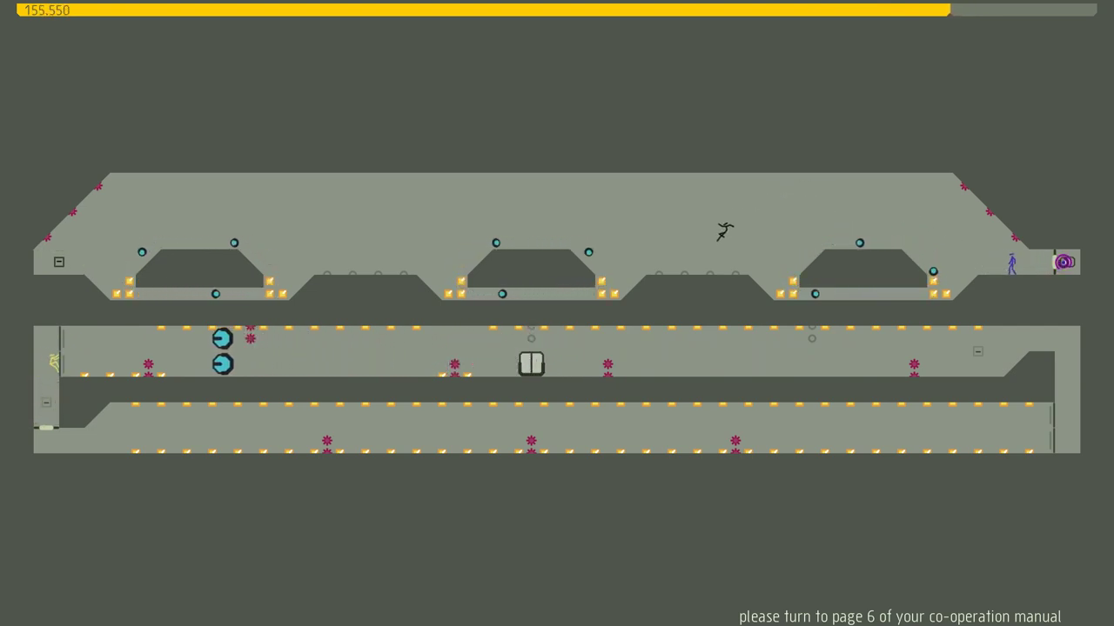
key("Left")
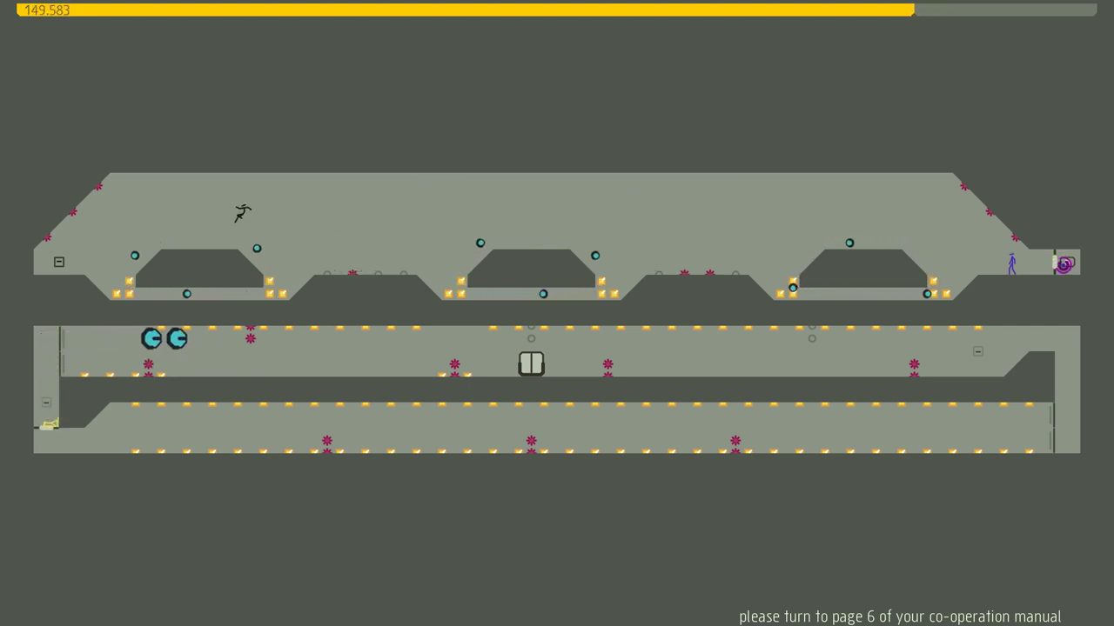
key("Left")
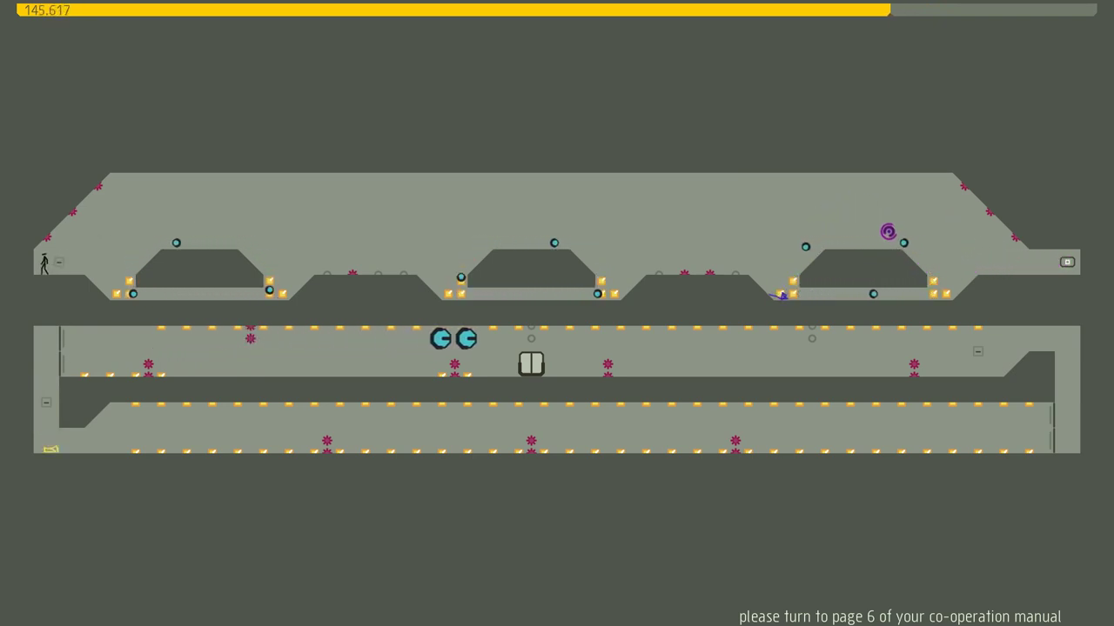
key("Left")
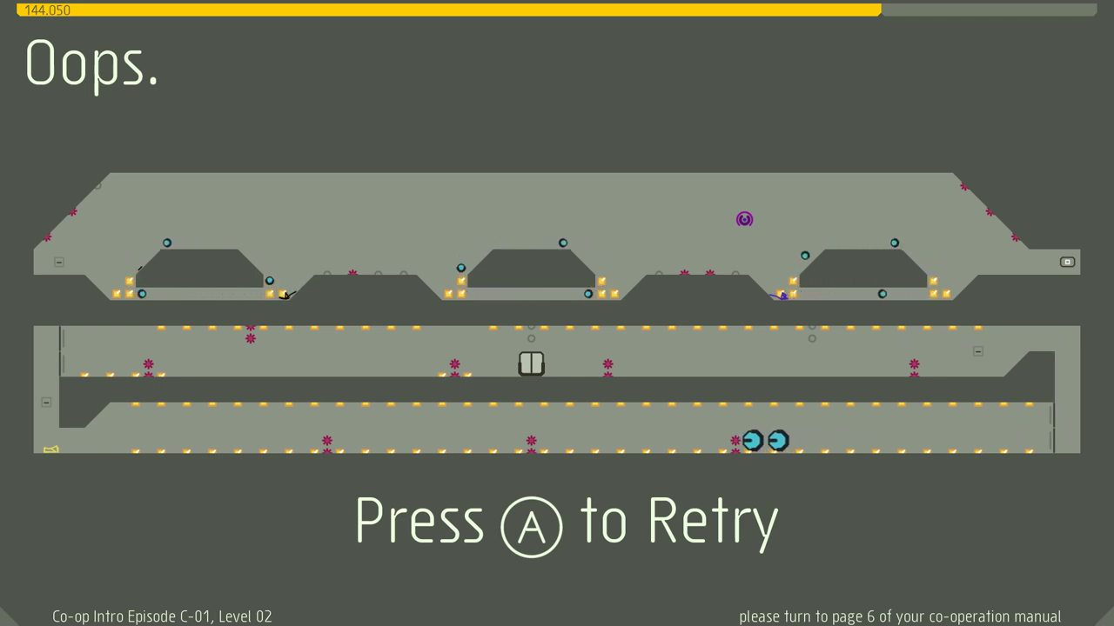
key("space")
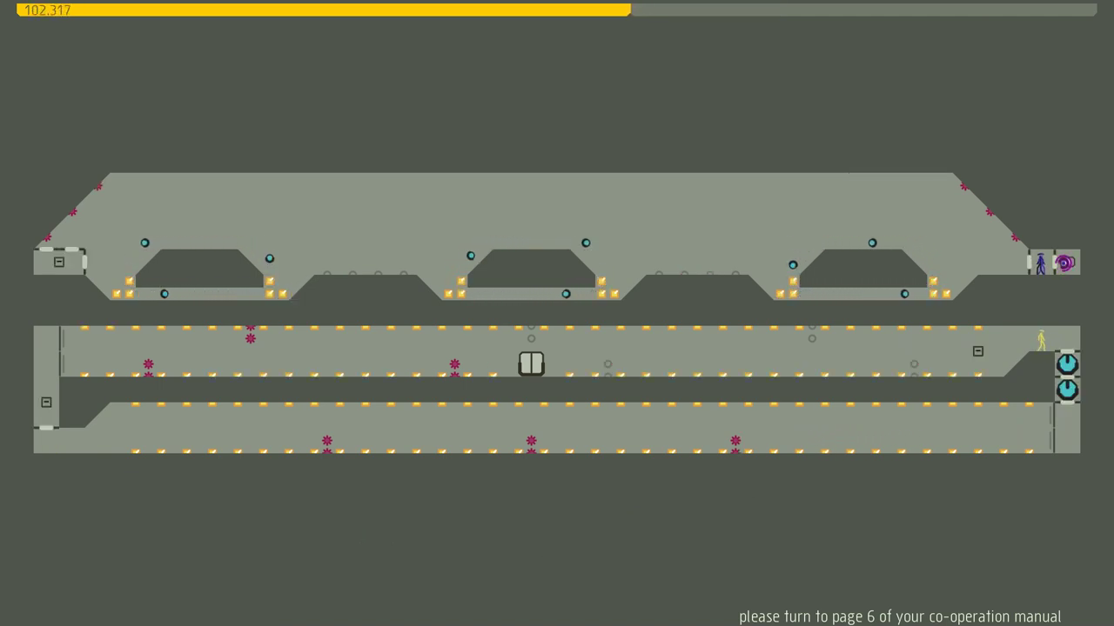
- Run the yellow ninja to the left end of the middle corridor and drop it lower
key("Left")
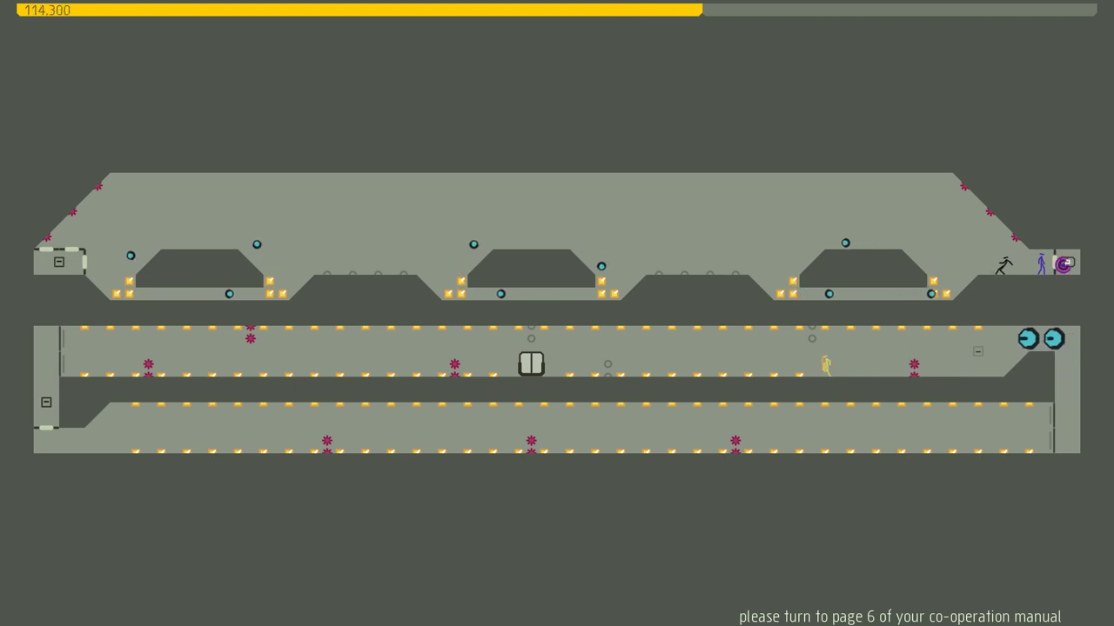
key("Left")
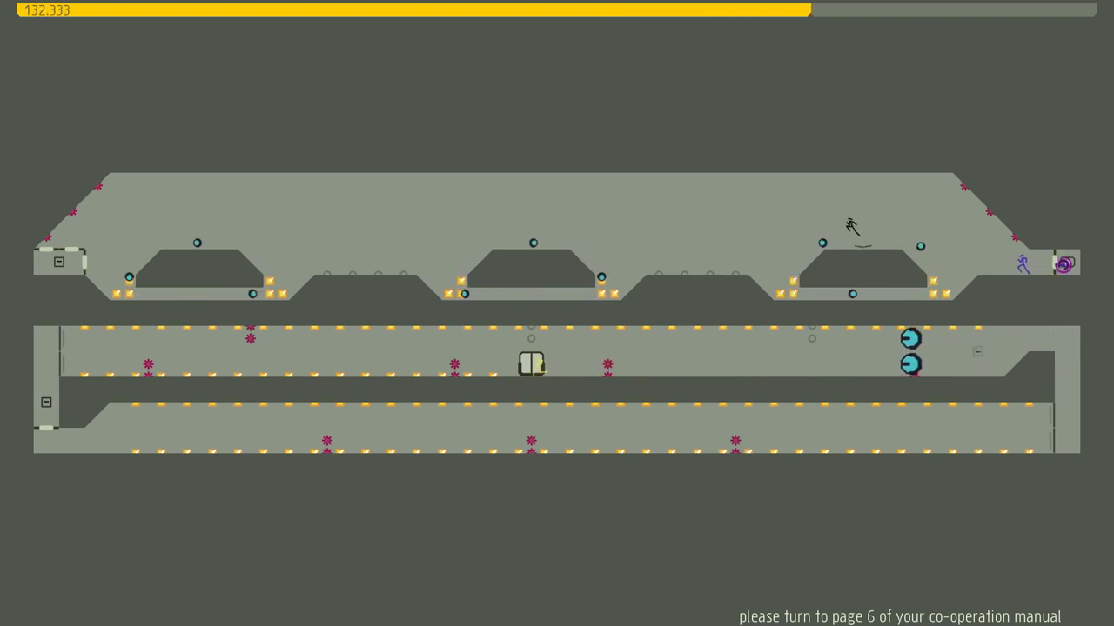
key("Left")
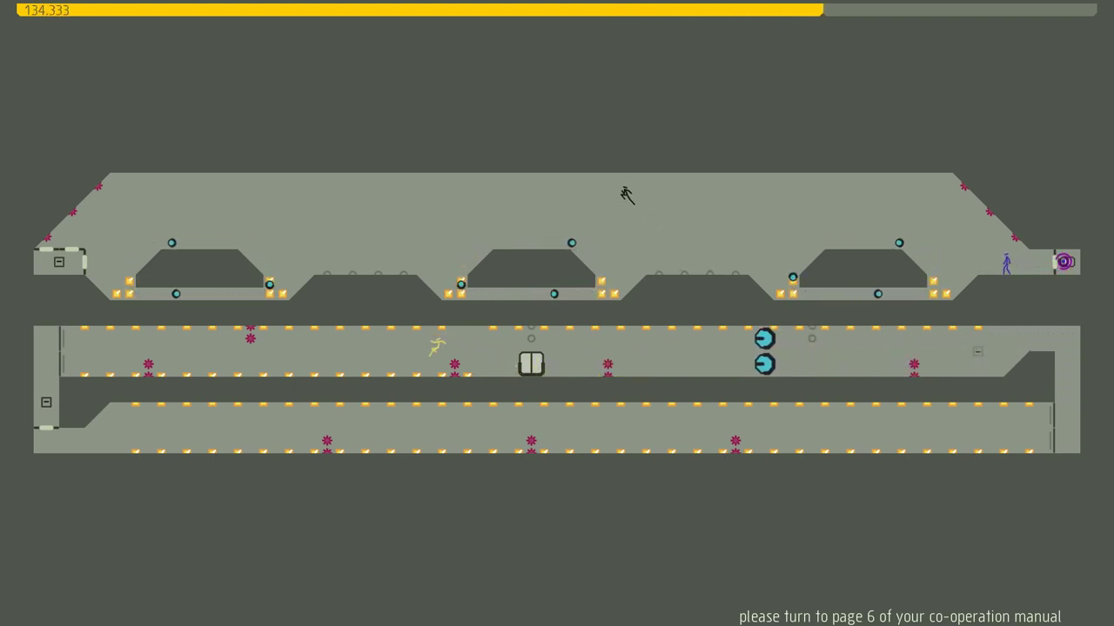
key("Left")
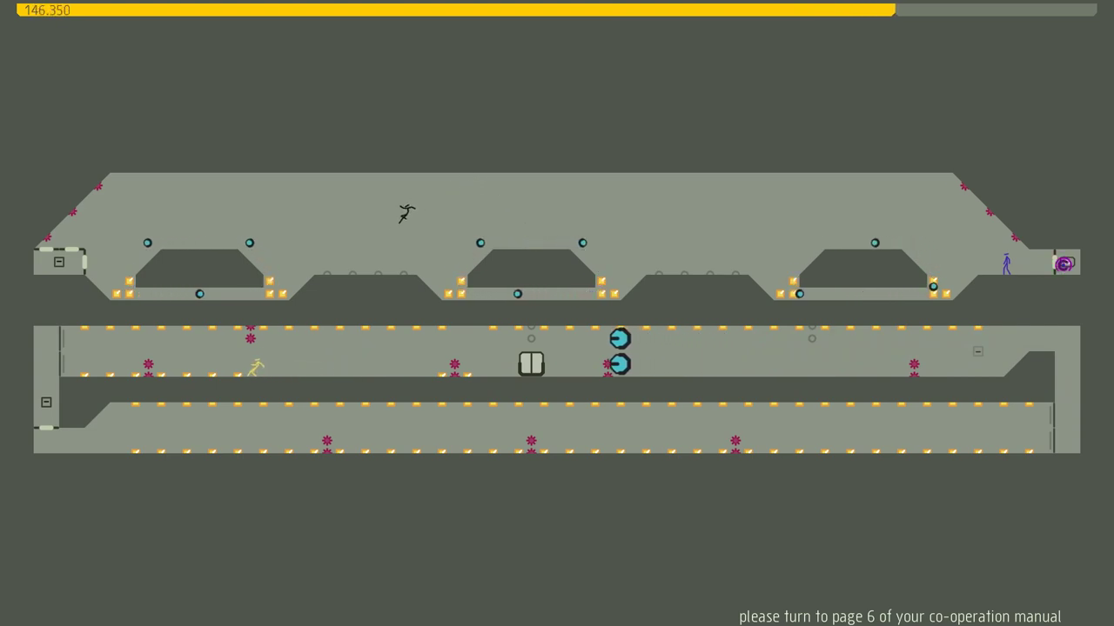
key("Left")
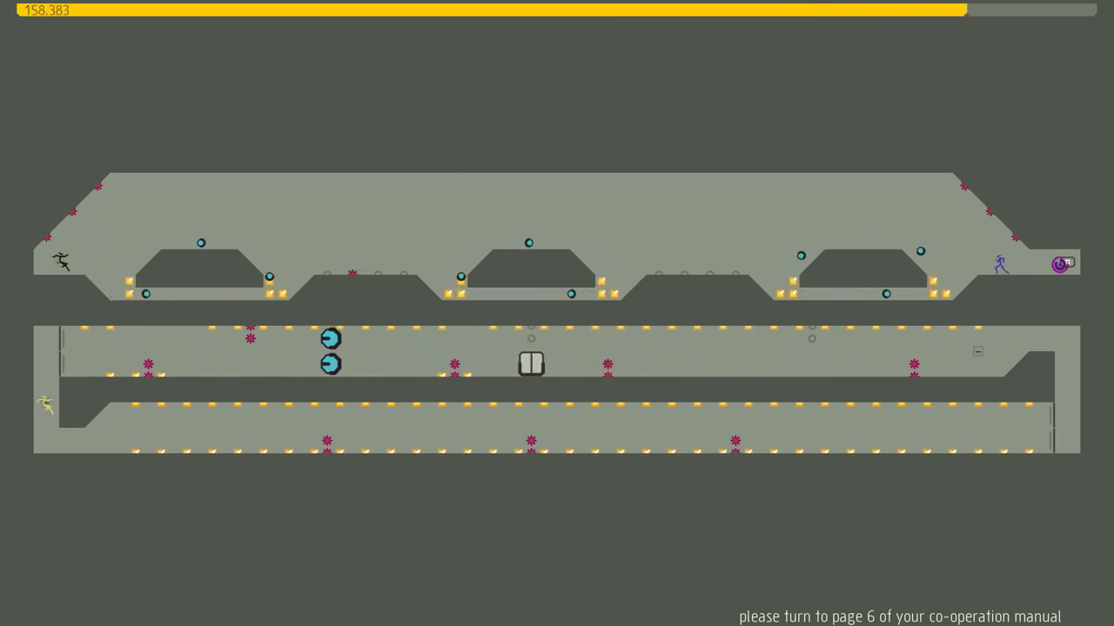
key("Right")
- Run right along the lower corridor collecting gold, then wall-jump up the right wall
key("Right")
key("space")
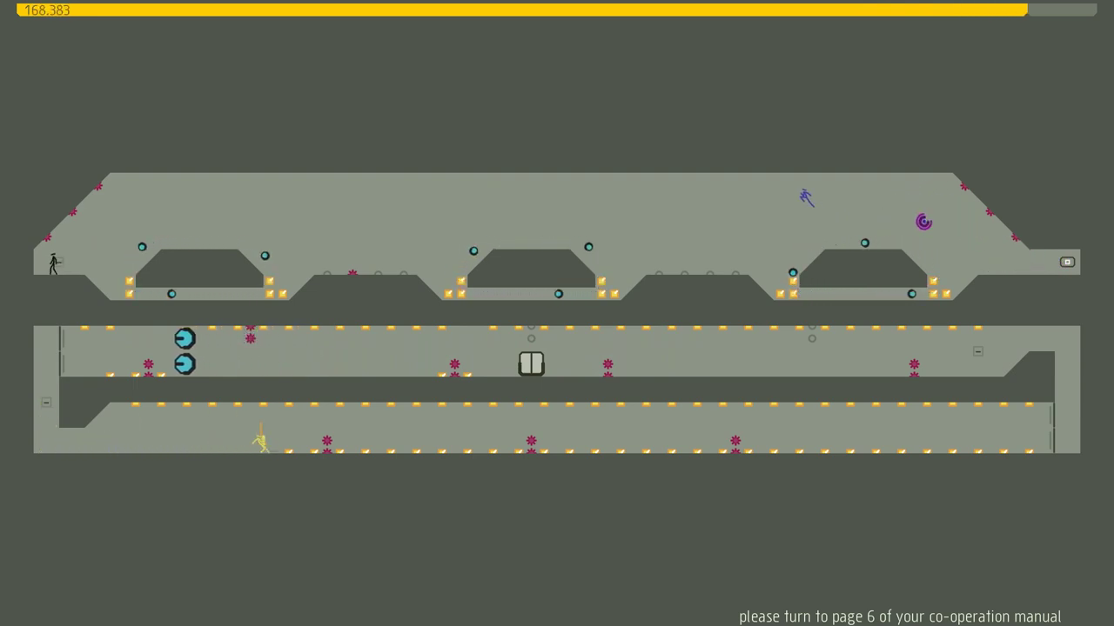
key("Right")
key("space")
key("Right")
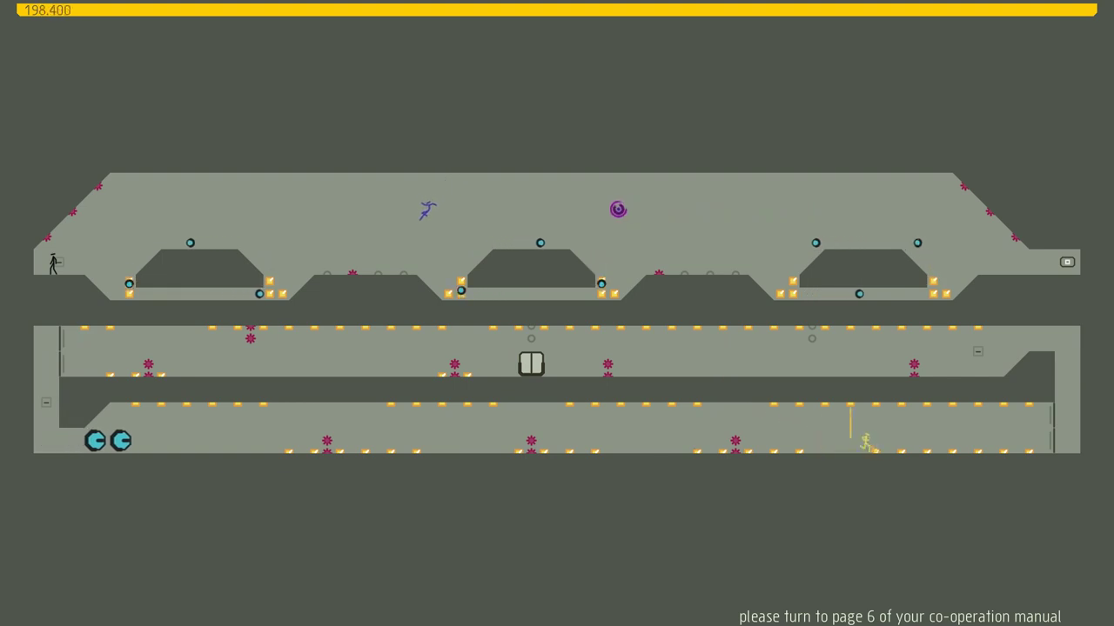
key("space")
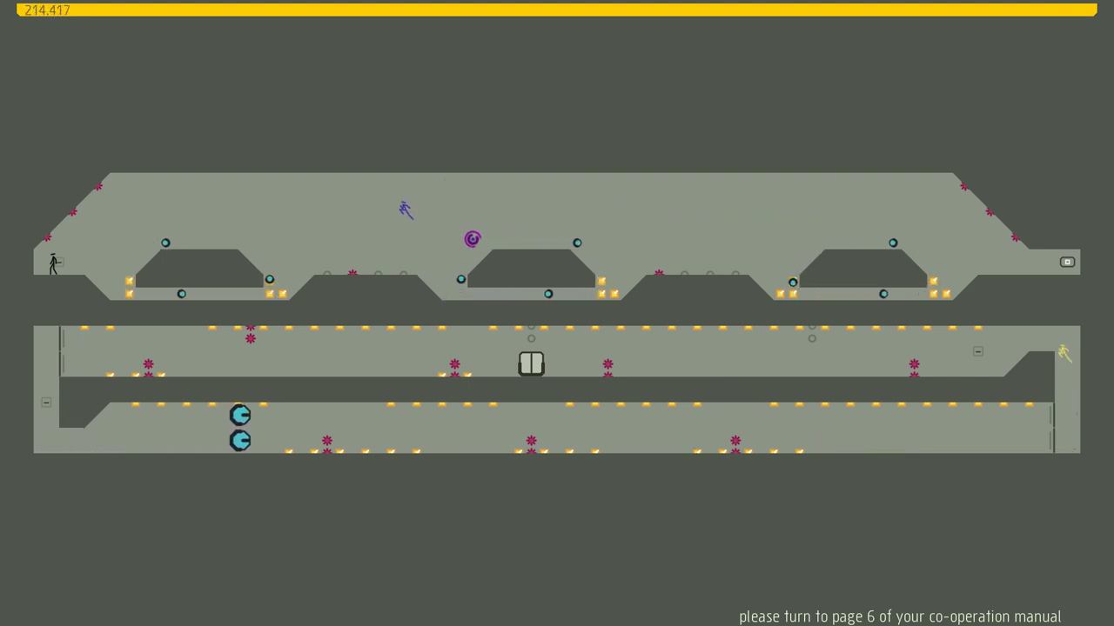
- Run the yellow ninja left along the middle corridor until it dies at 224.950
key("Left")
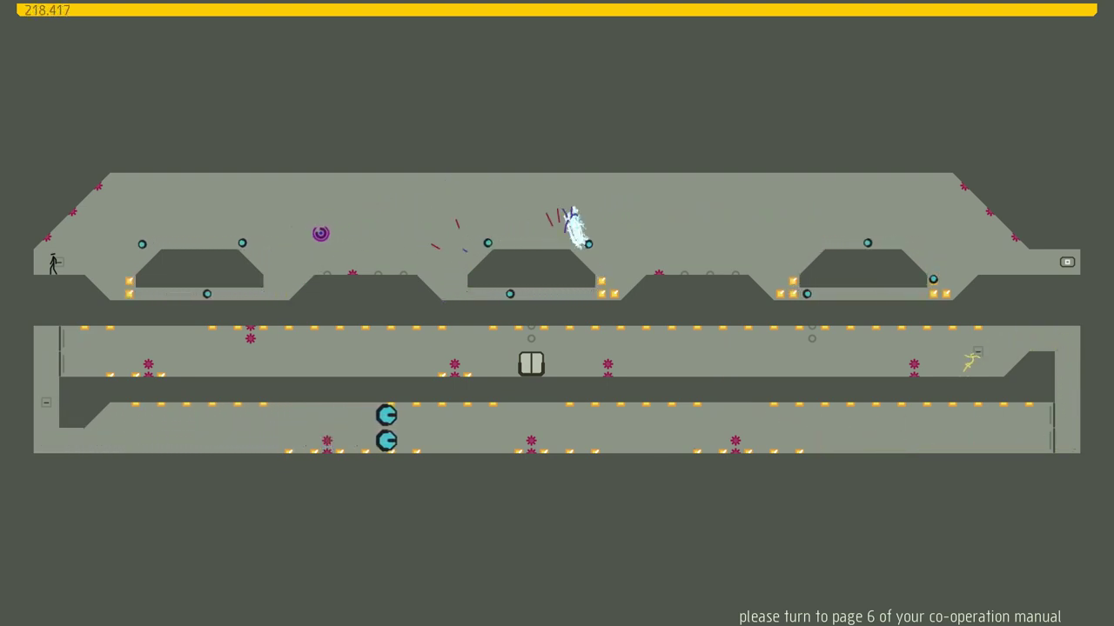
key("Left")
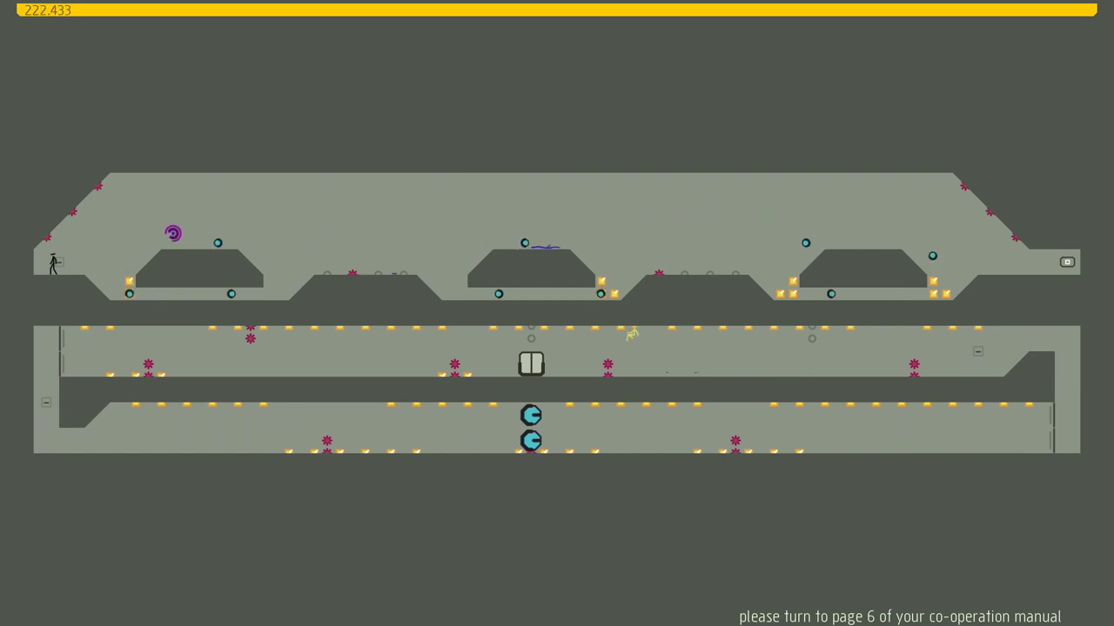
key("Left")
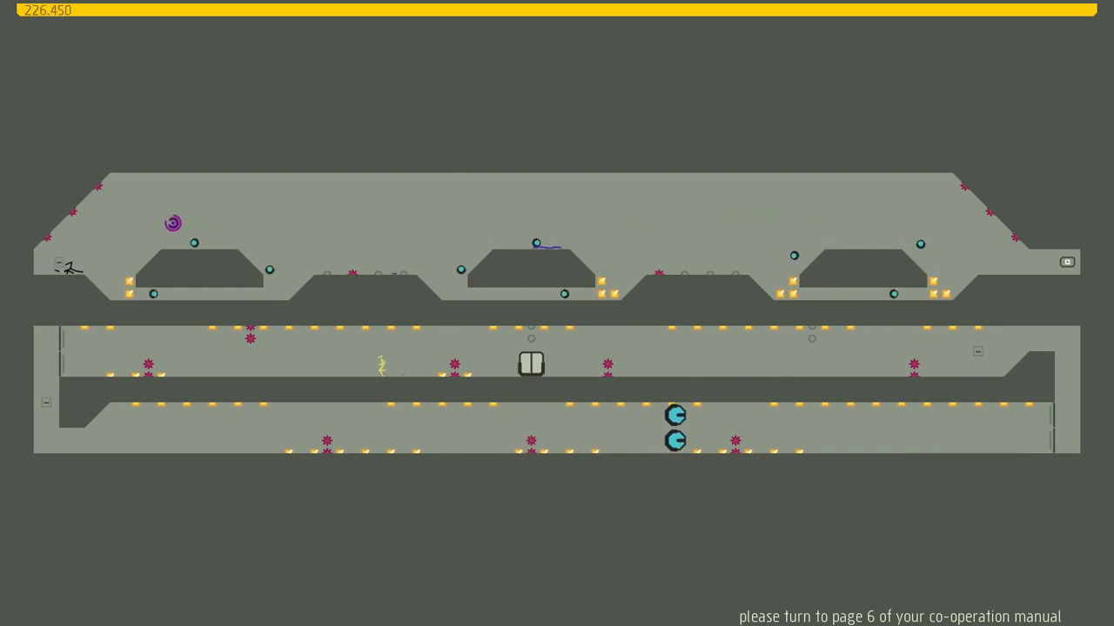
key("Left")
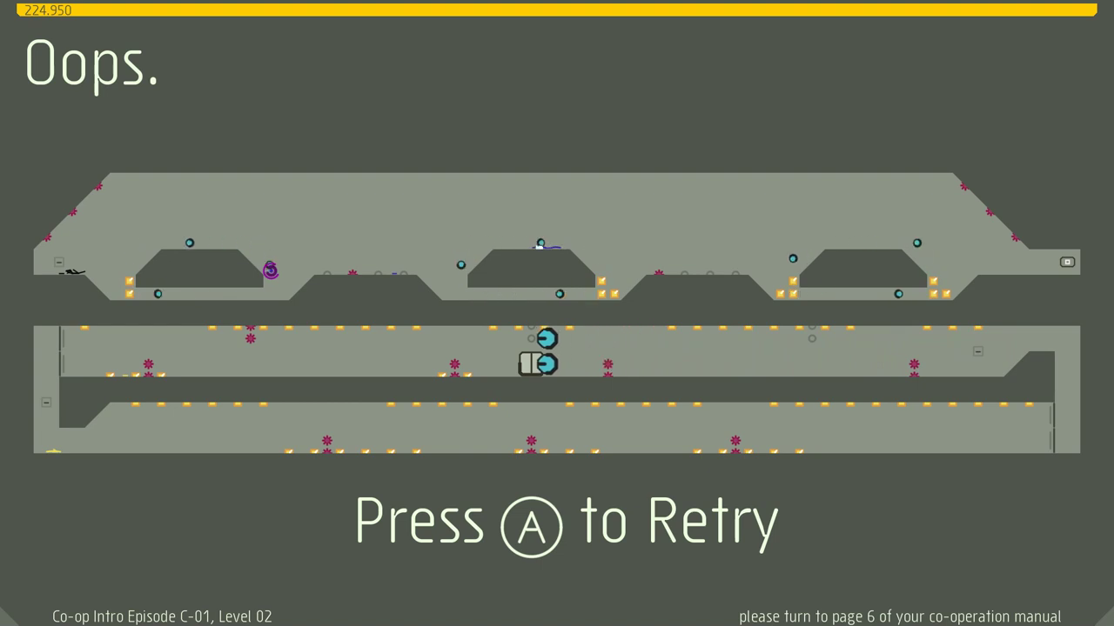
key("Return")
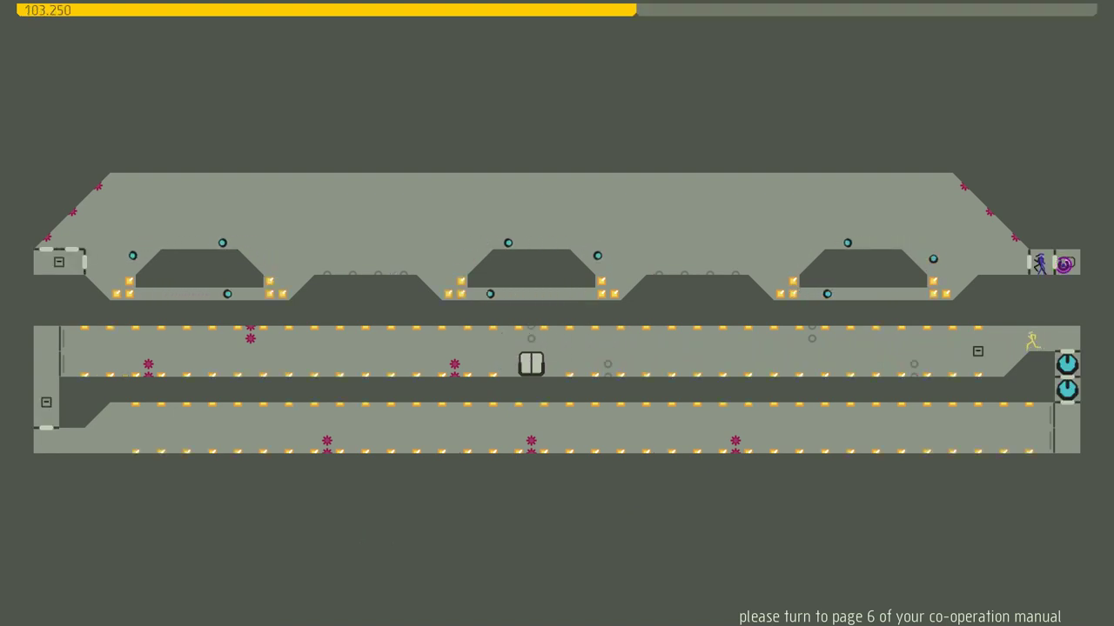
key("Left")
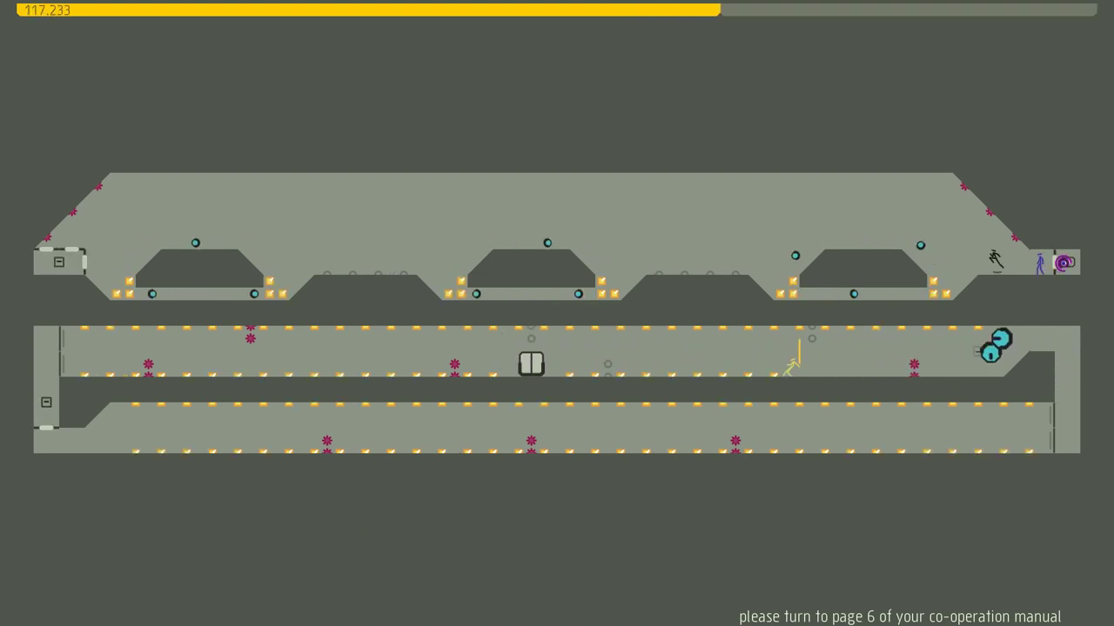
key("Left")
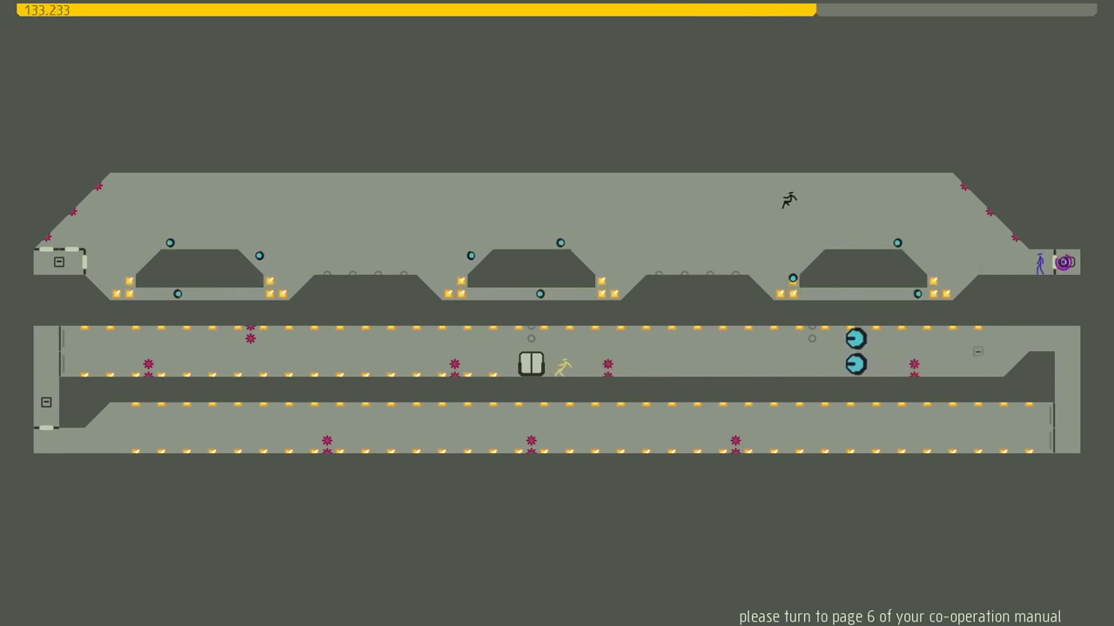
key("Left")
key("z")
key("Left")
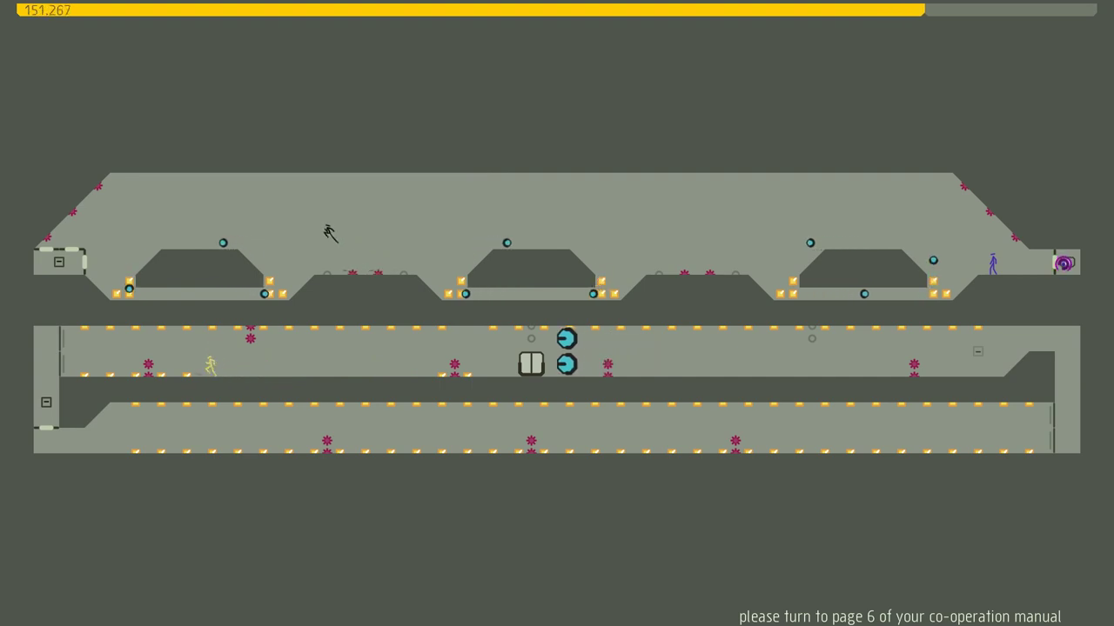
key("Left")
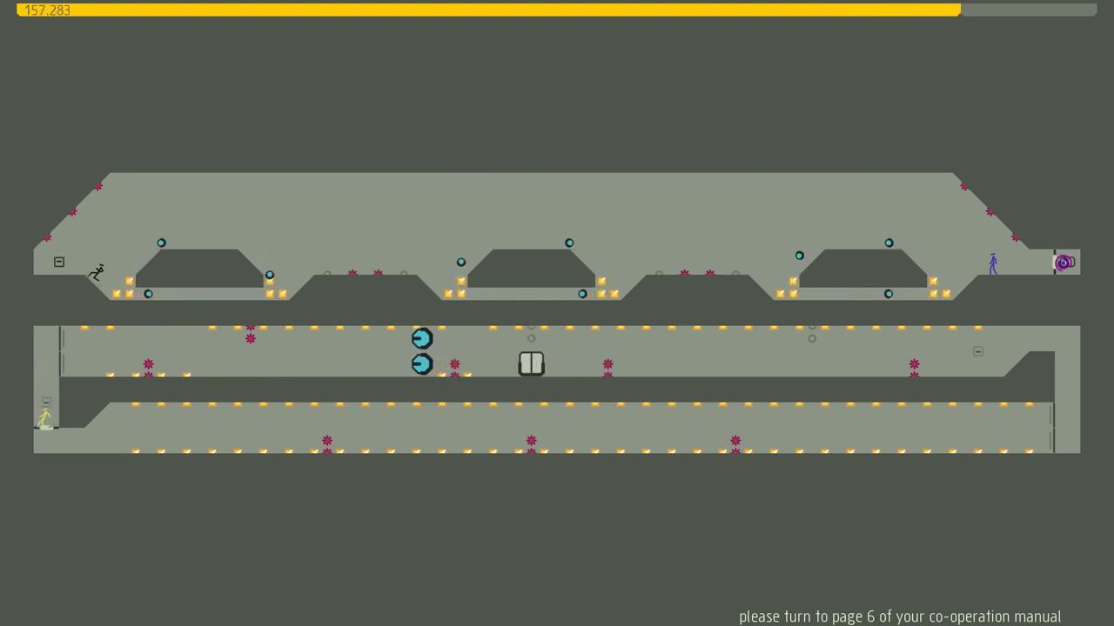
key("Right")
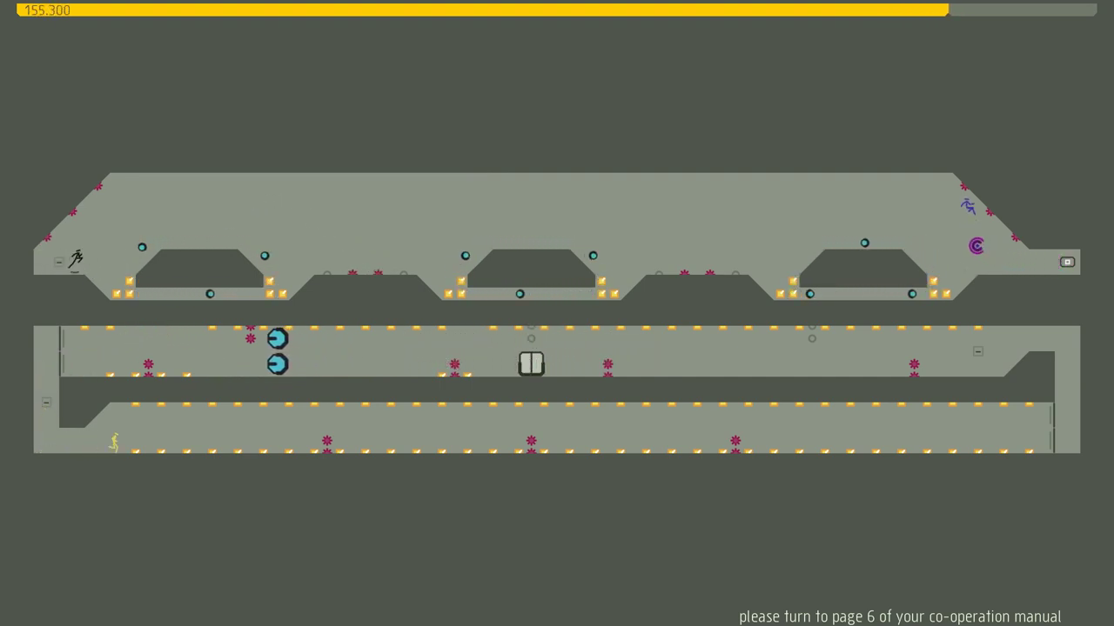
key("Right")
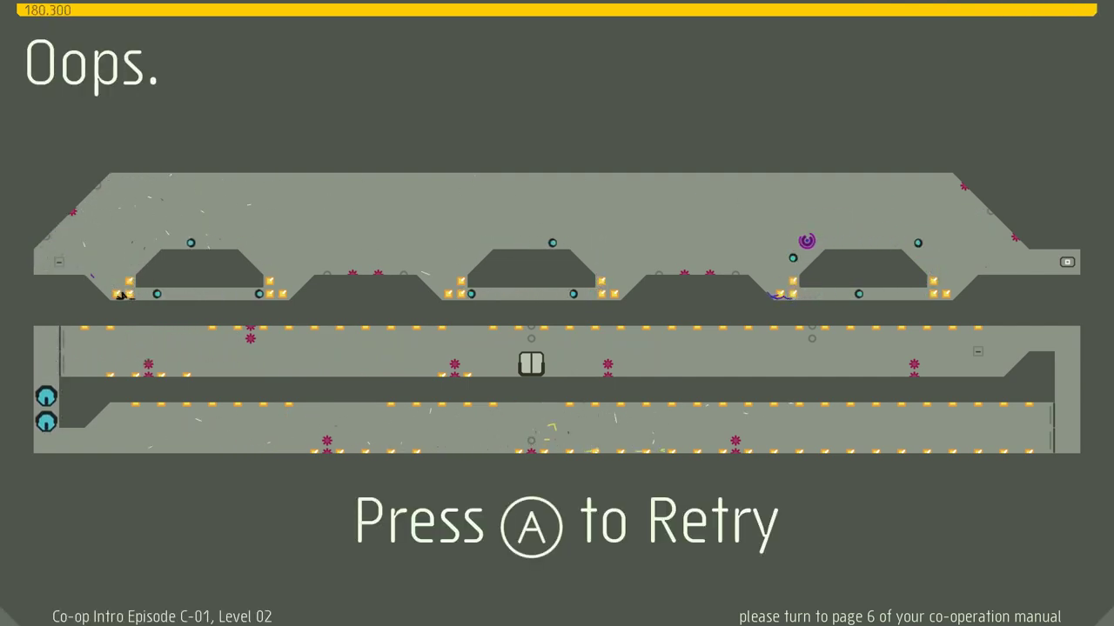
- Retry Level 02 and run left to the end of the middle corridor collecting gold
key("space")
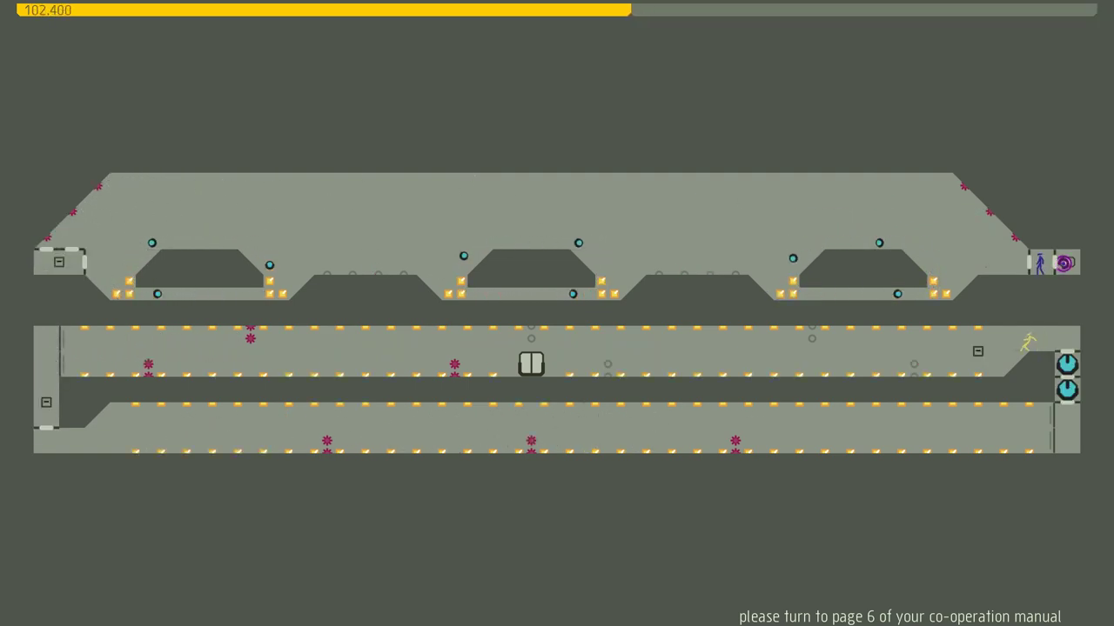
key("Left")
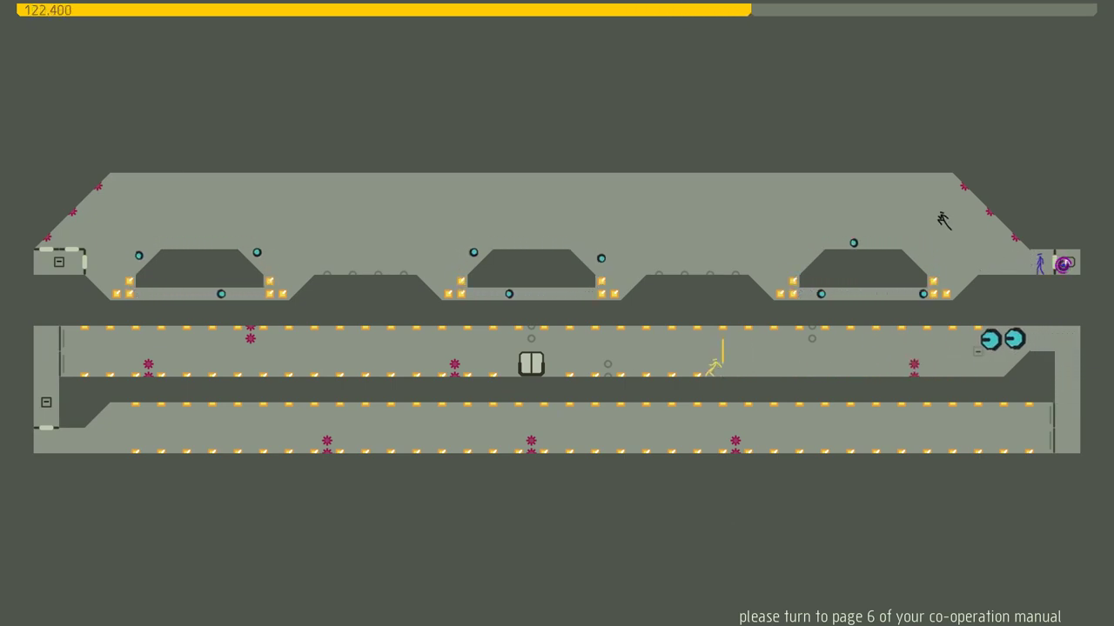
key("Left")
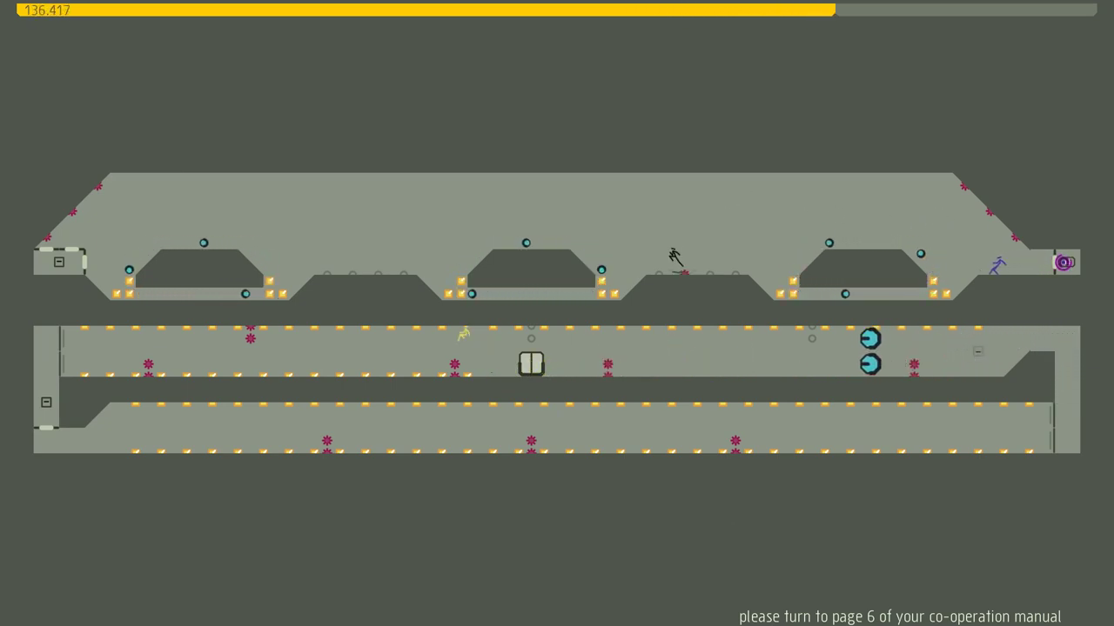
key("Left")
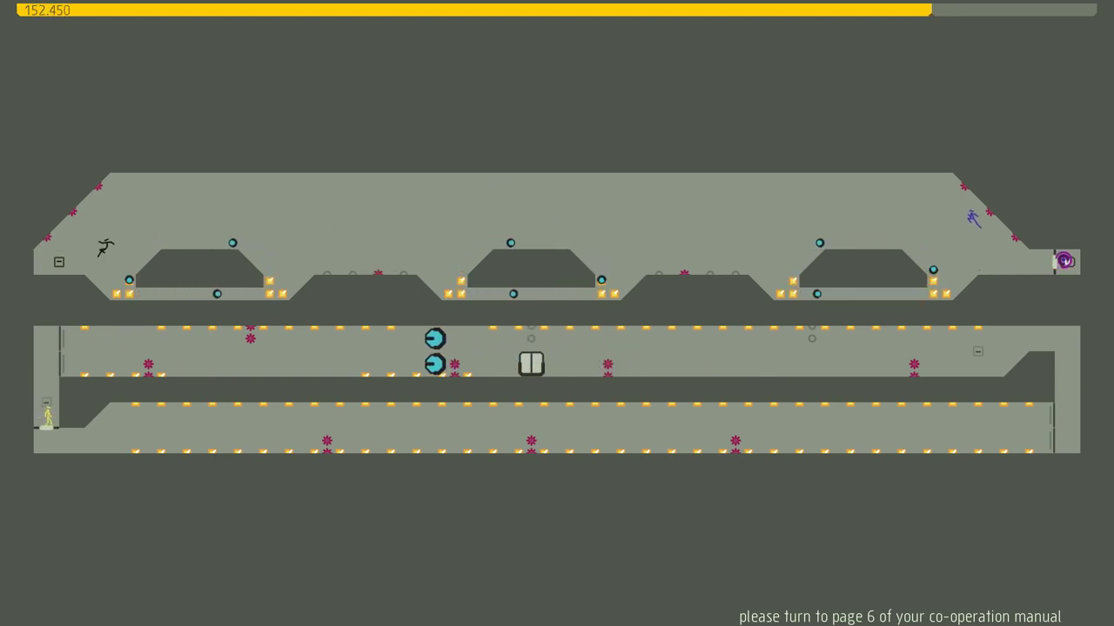
- Open the door via the lower corridor, then run the yellow ninja into the exit (213.417)
key("Right")
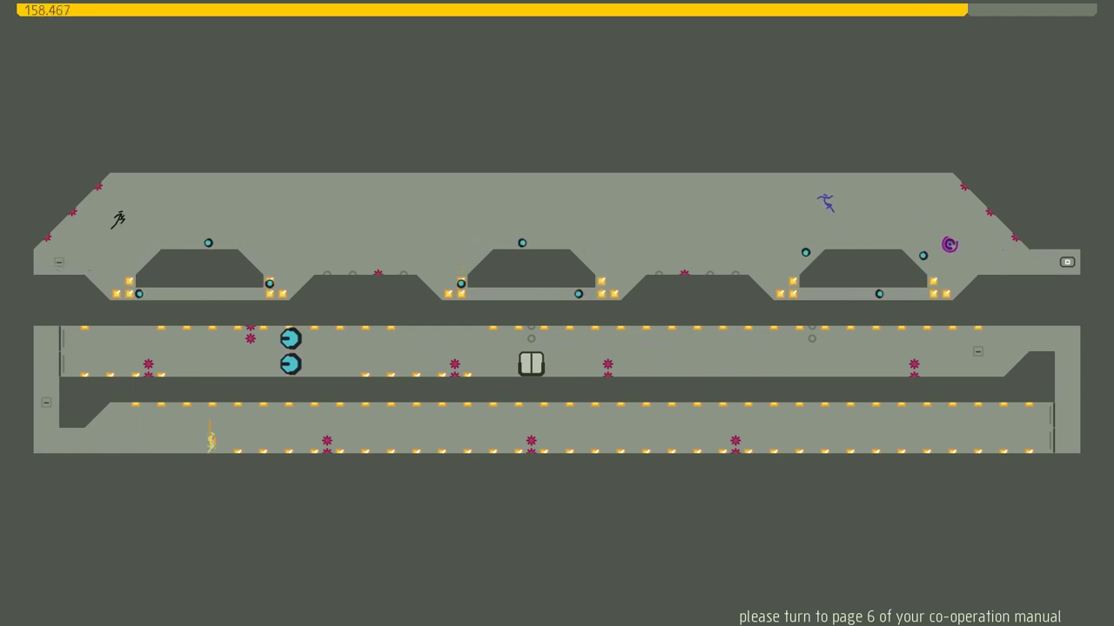
key("Right")
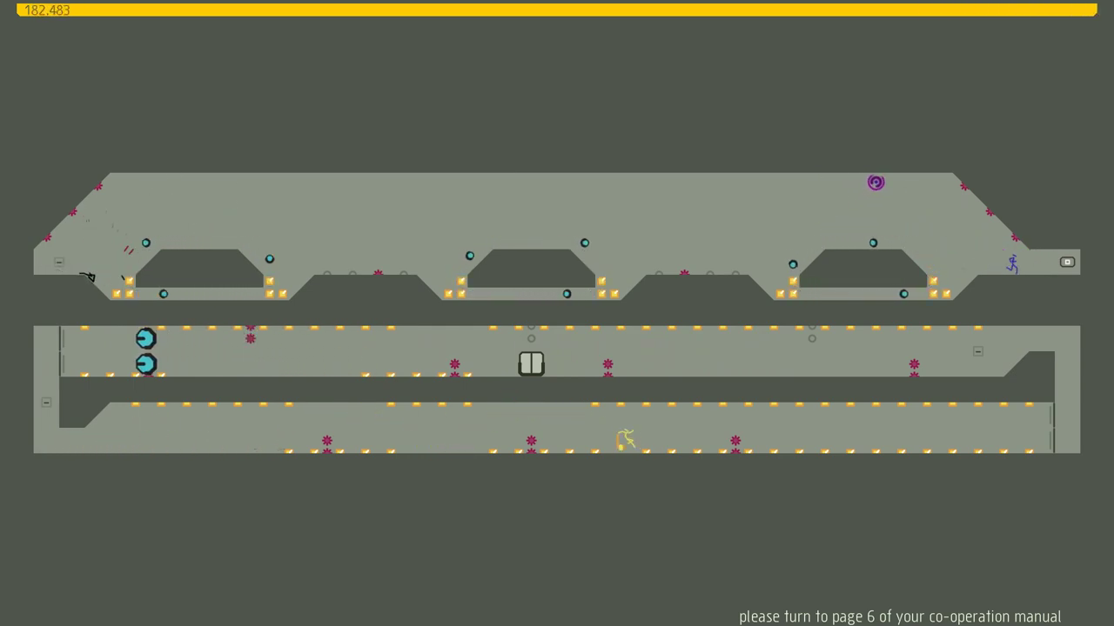
key("Right")
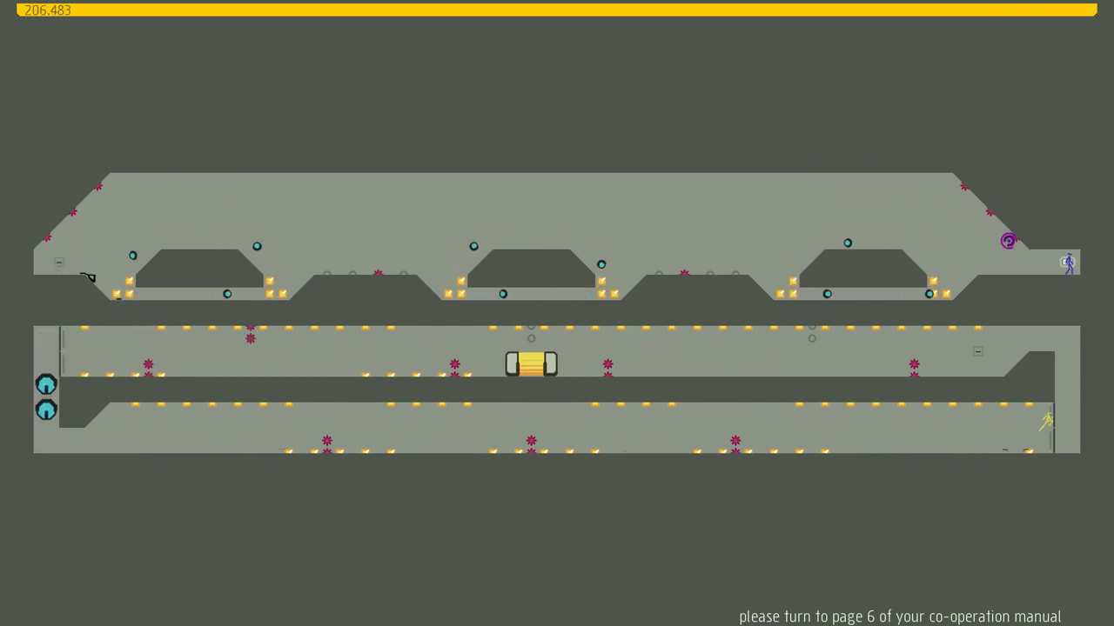
key("Left")
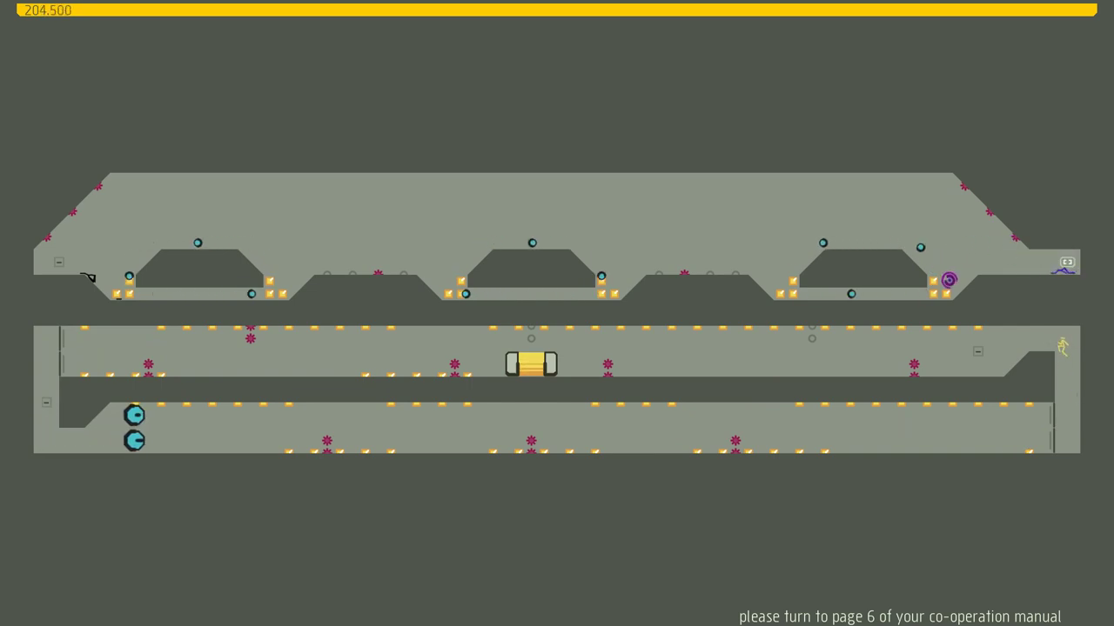
key("Left")
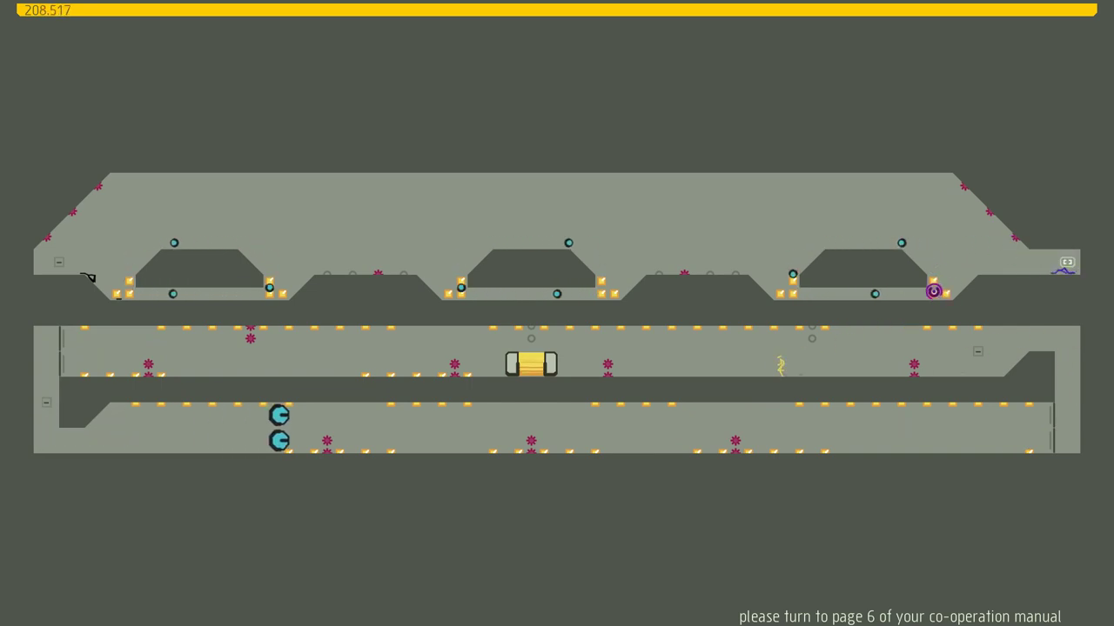
key("Left")
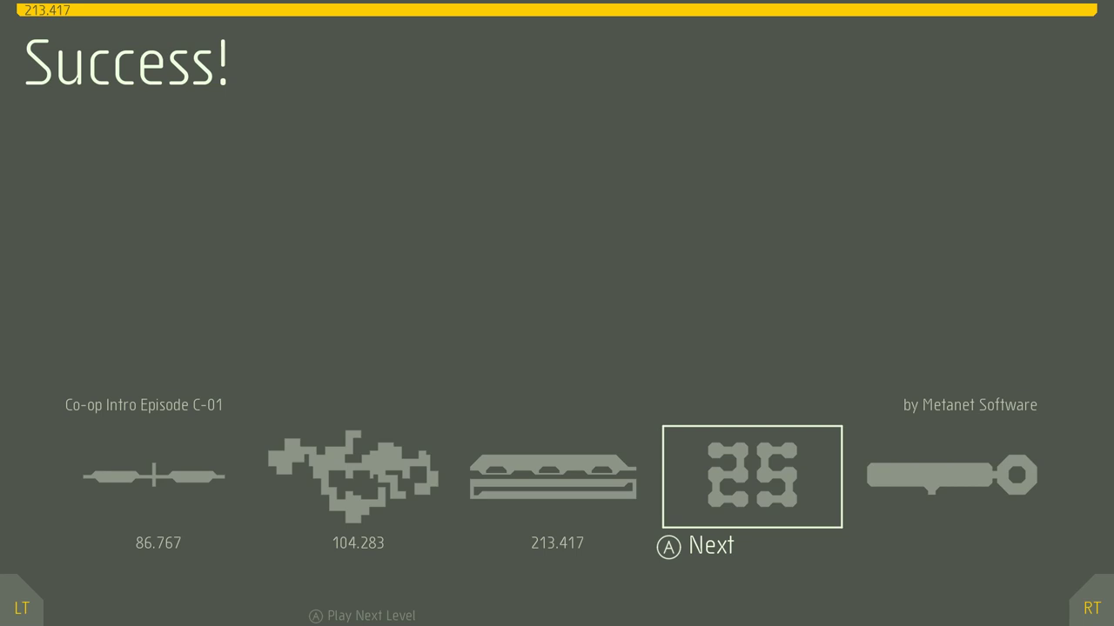
- Continue from the Success screen to Level 03, 'beveled and bedeviled'
key("Return")
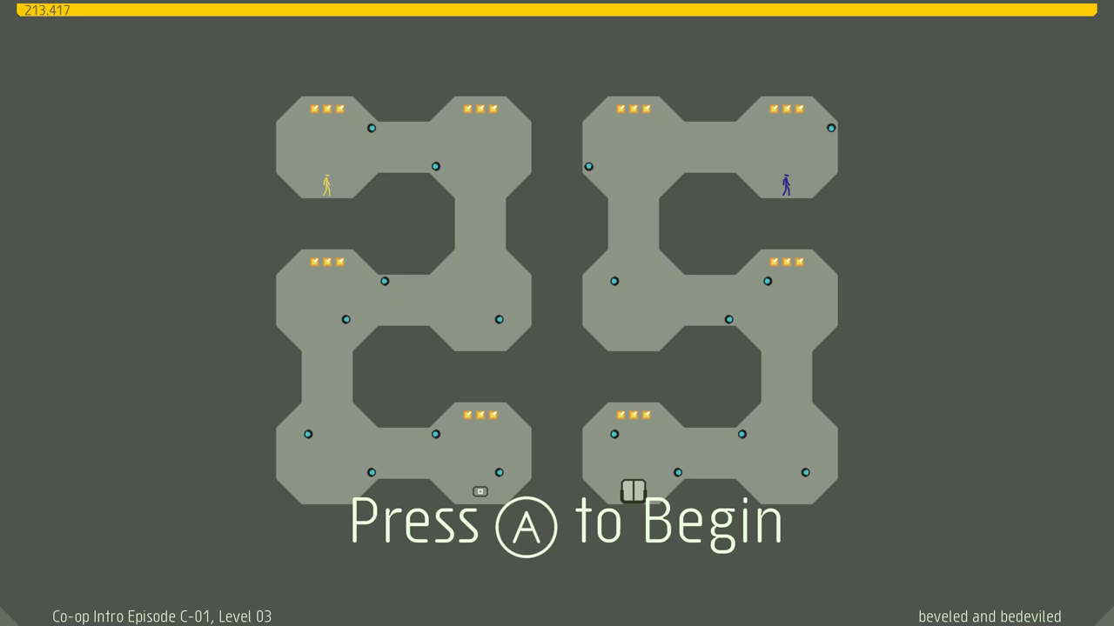
- Start Level 03, retry twice, and drop the black ninja down from the top-right corridor
key("Return")
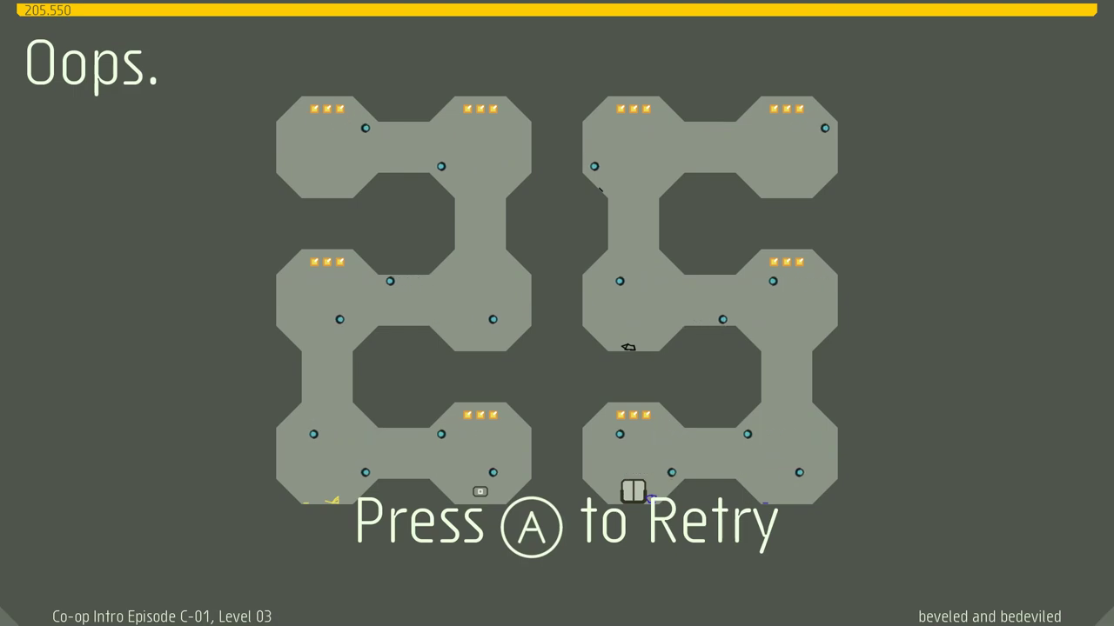
key("space")
key("Left")
key("Left")
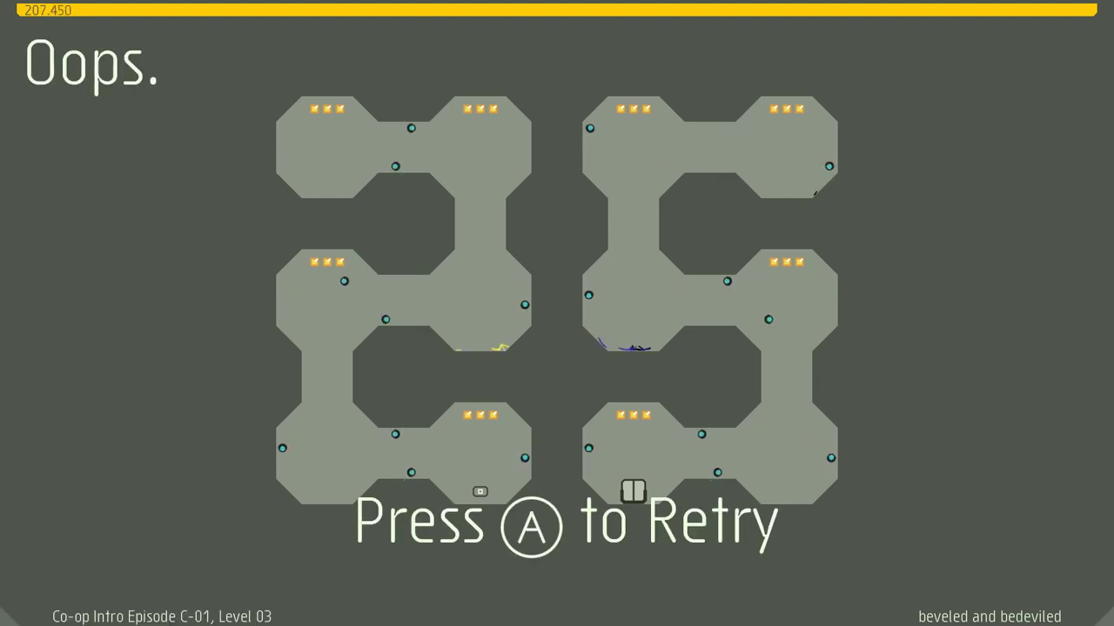
key("space")
key("Left")
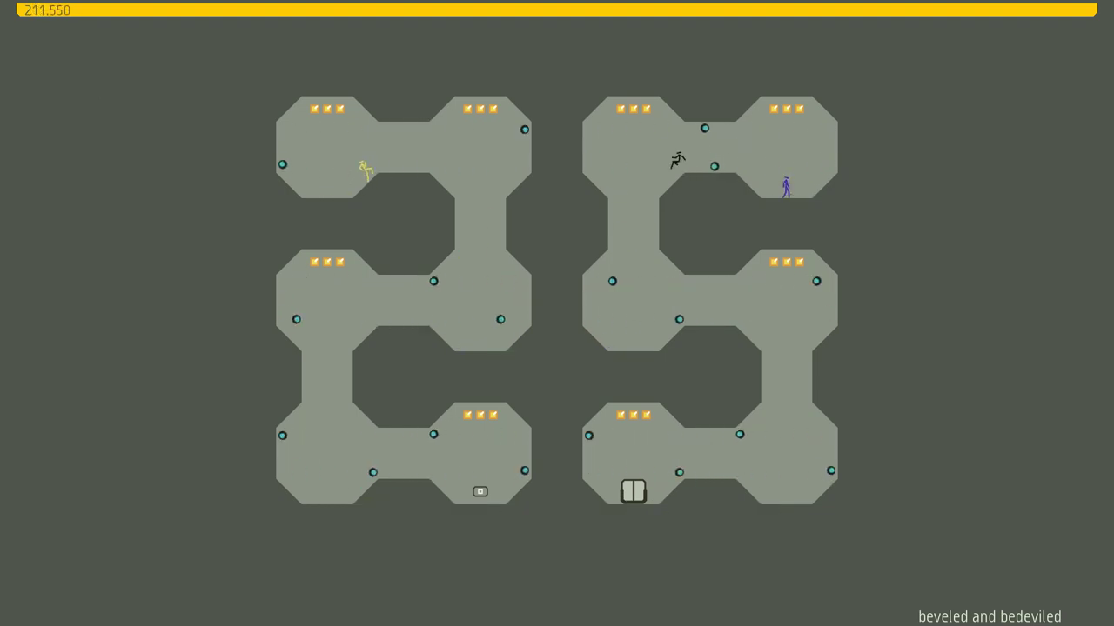
key("space")
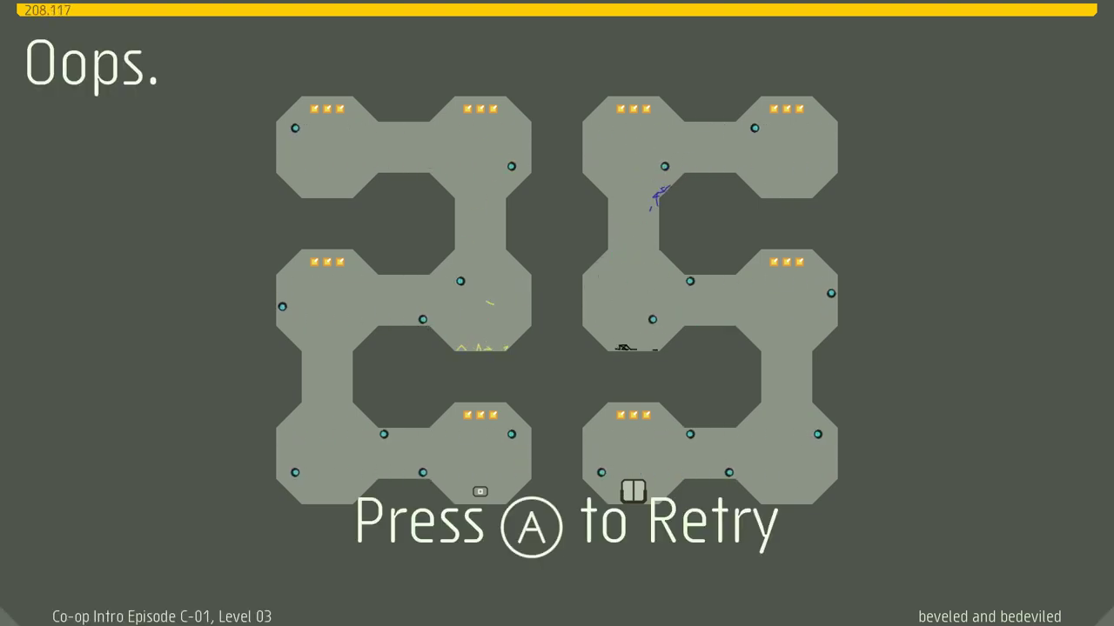
- Restart and steer the black ninja through the top corridor and side shafts
key("space")
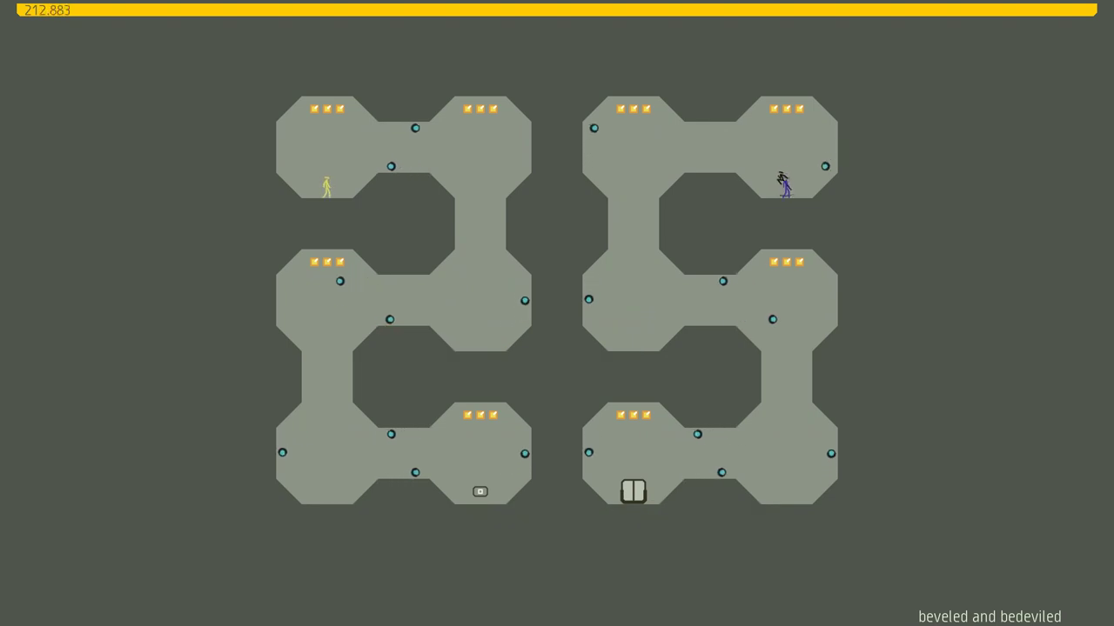
key("Left")
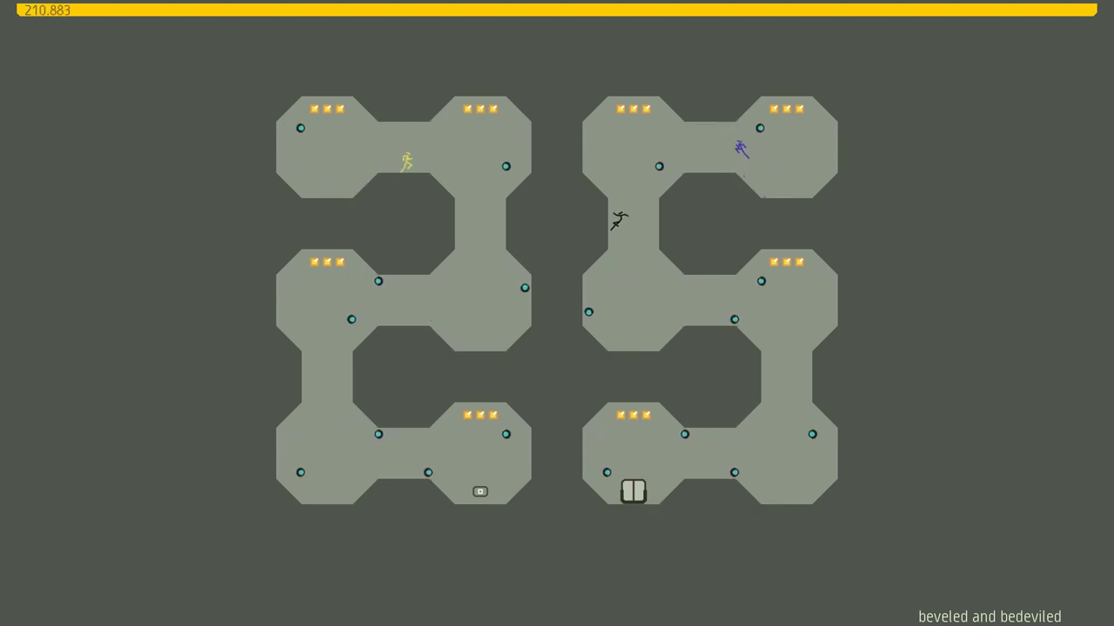
key("Right")
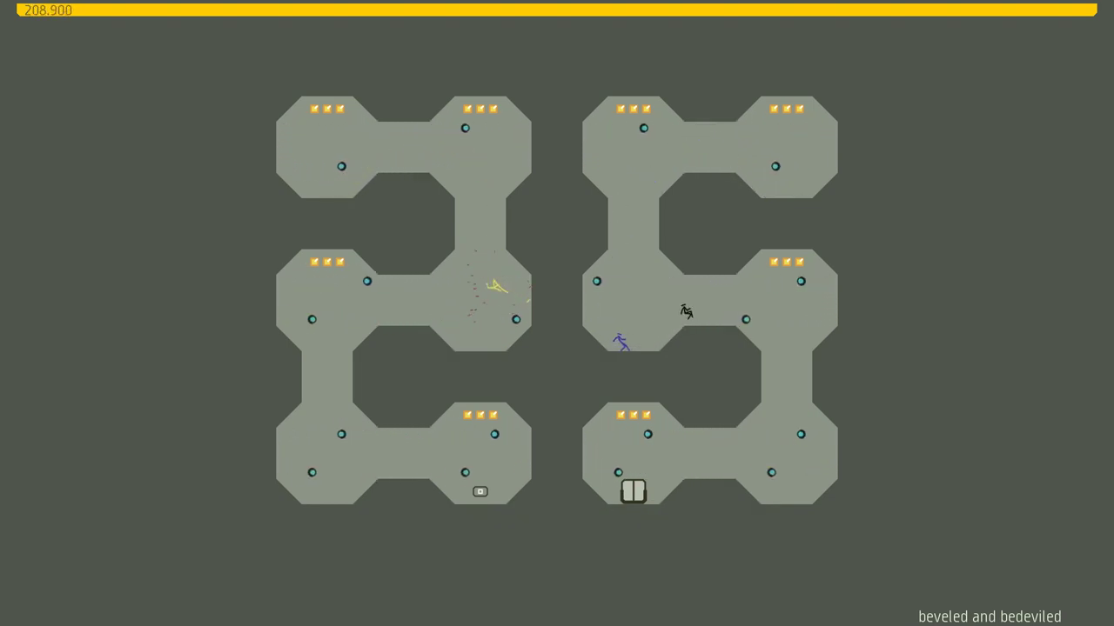
key("Right")
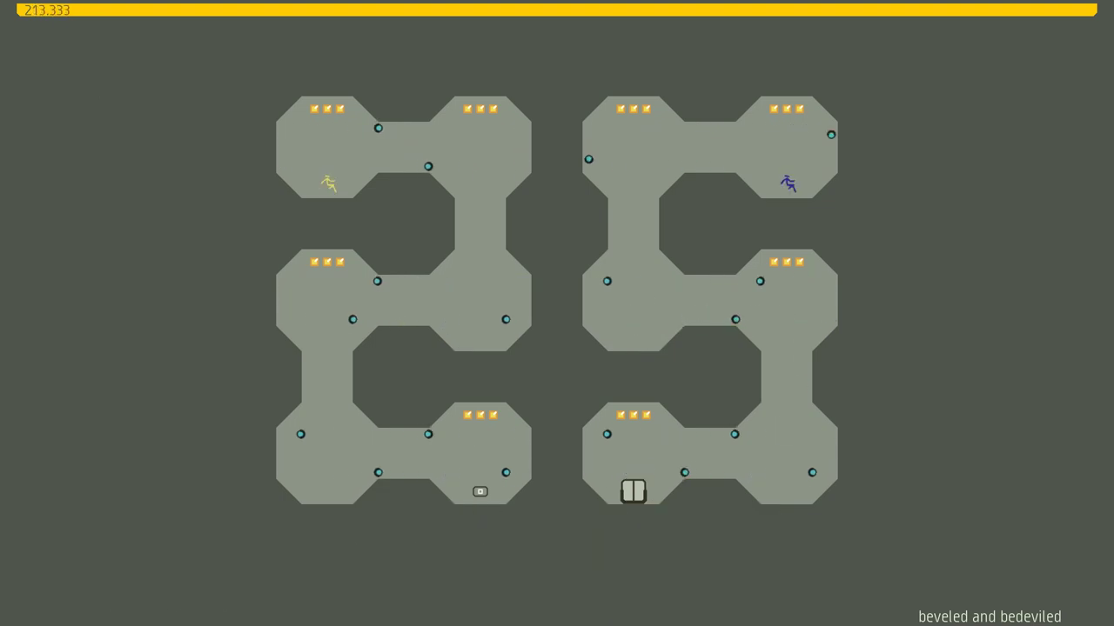
key("Left")
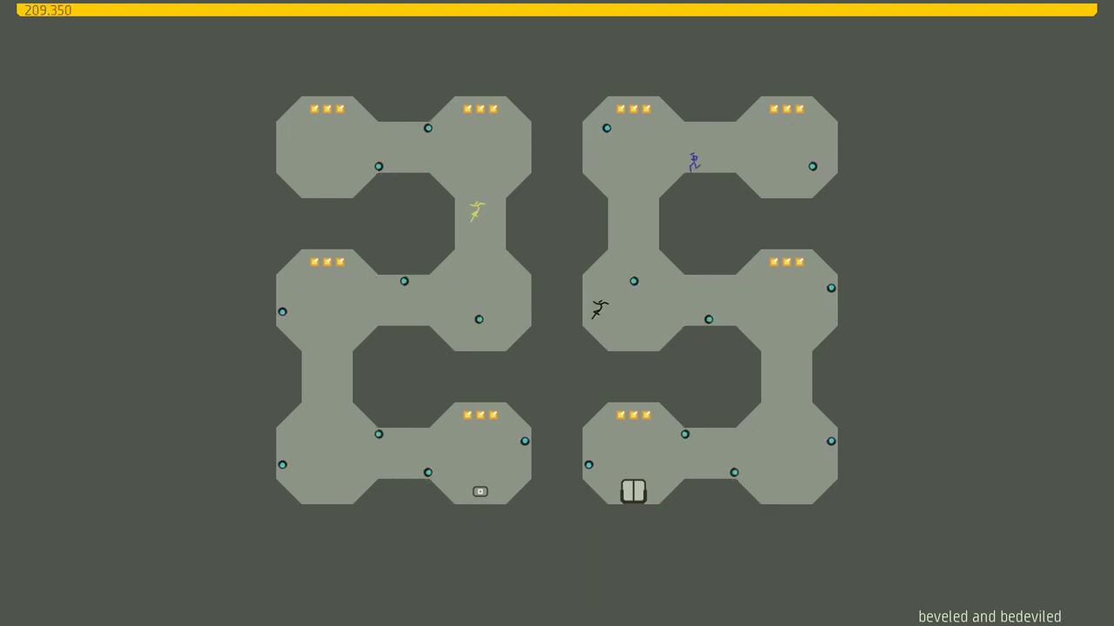
key("Right")
key("Right")
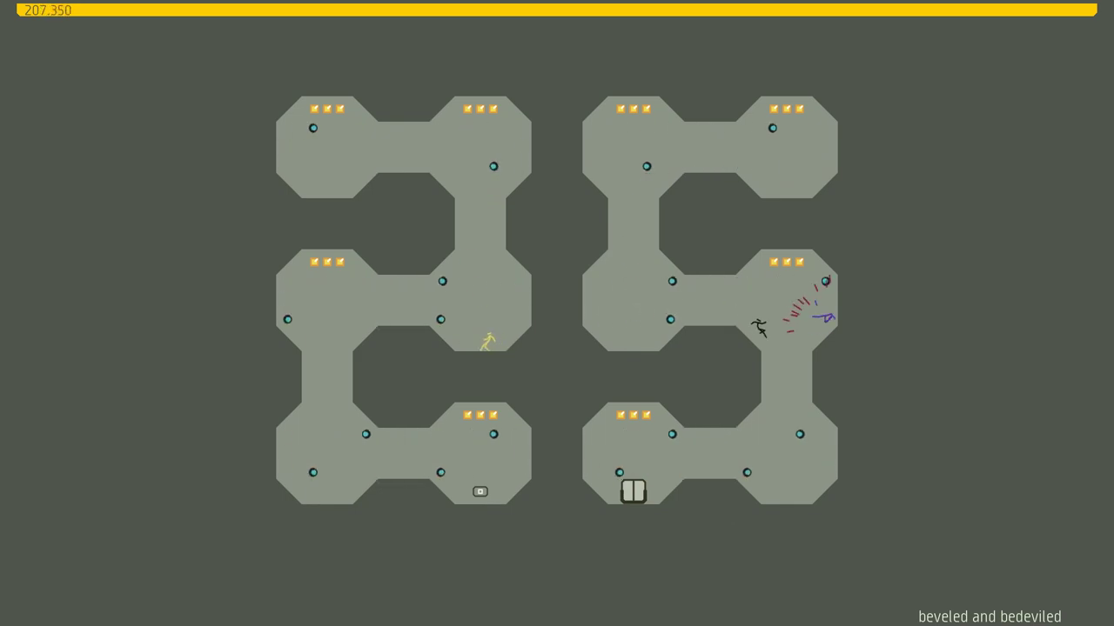
key("space")
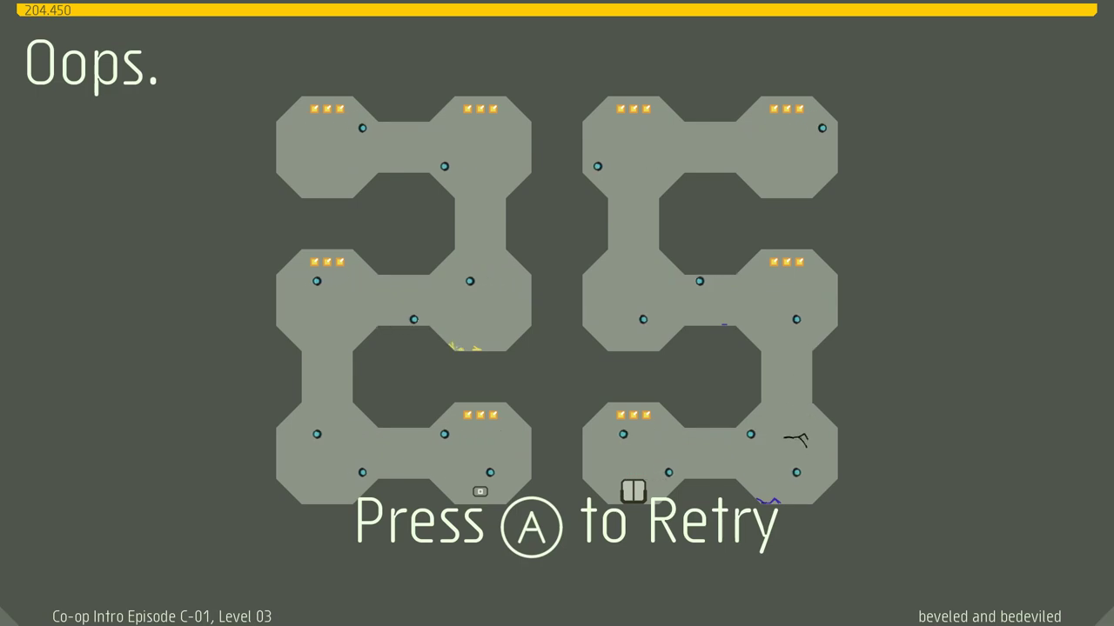
- Restart and head right to the bottom room, dying at 207.817
key("space")
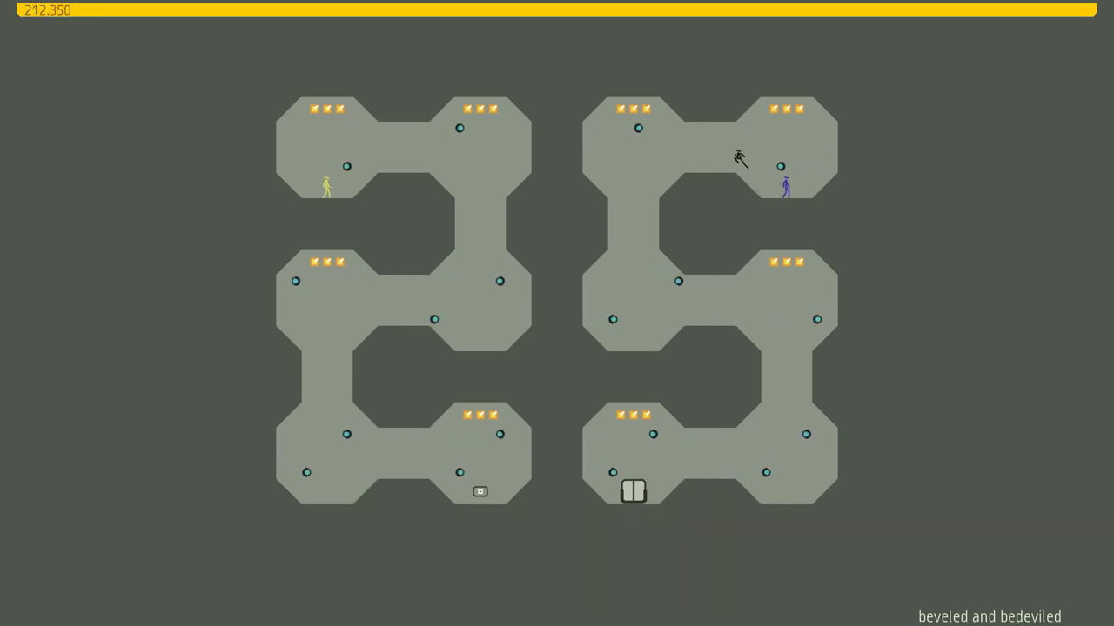
key("Right")
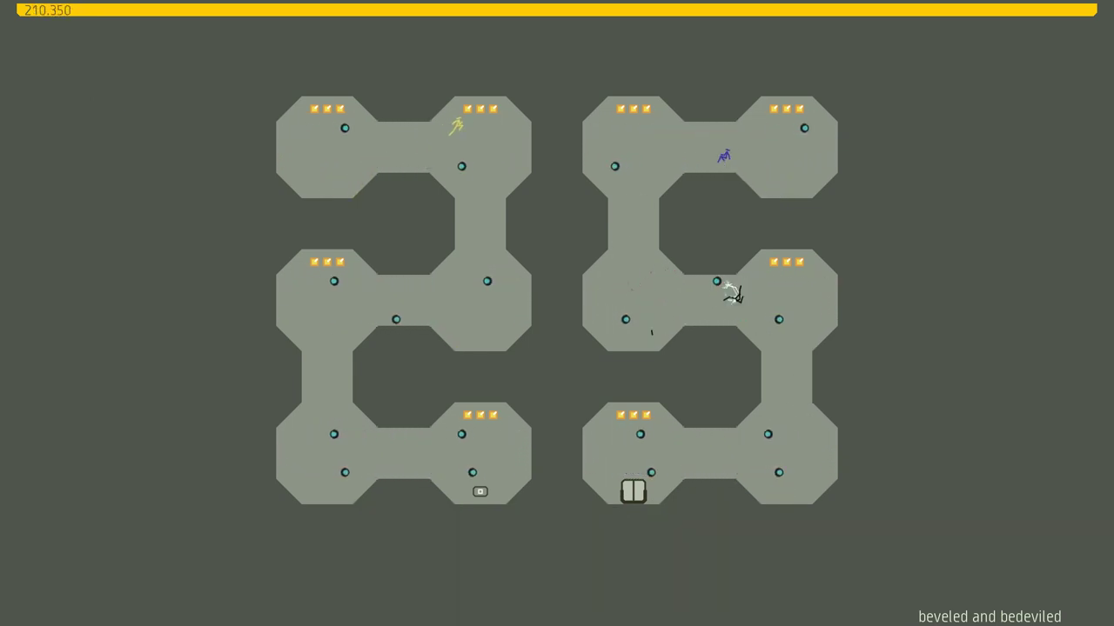
key("Right")
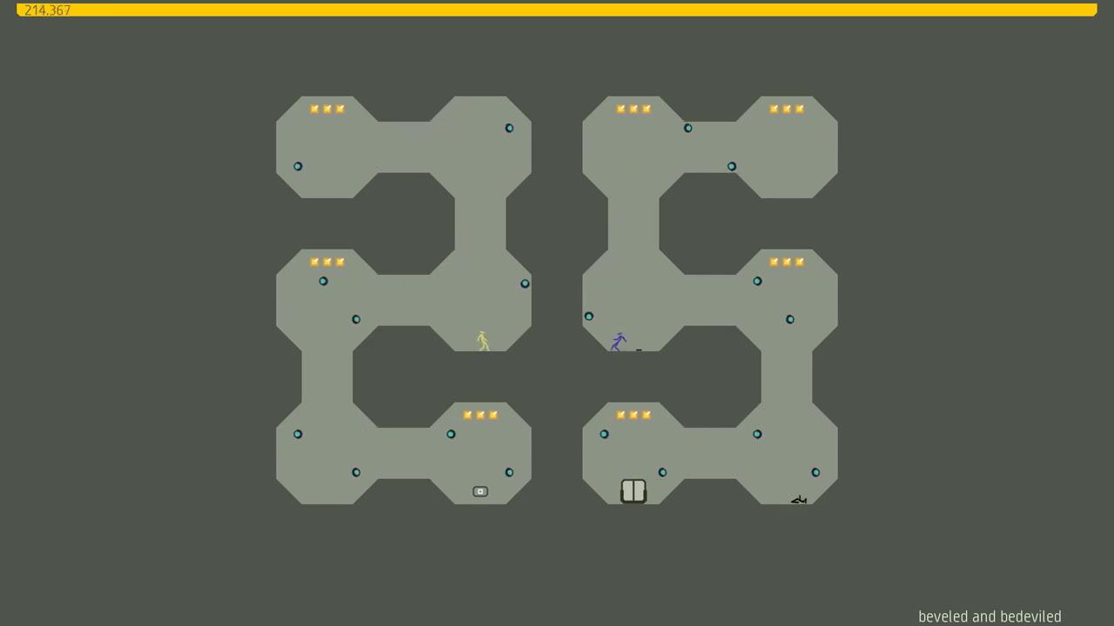
key("Right")
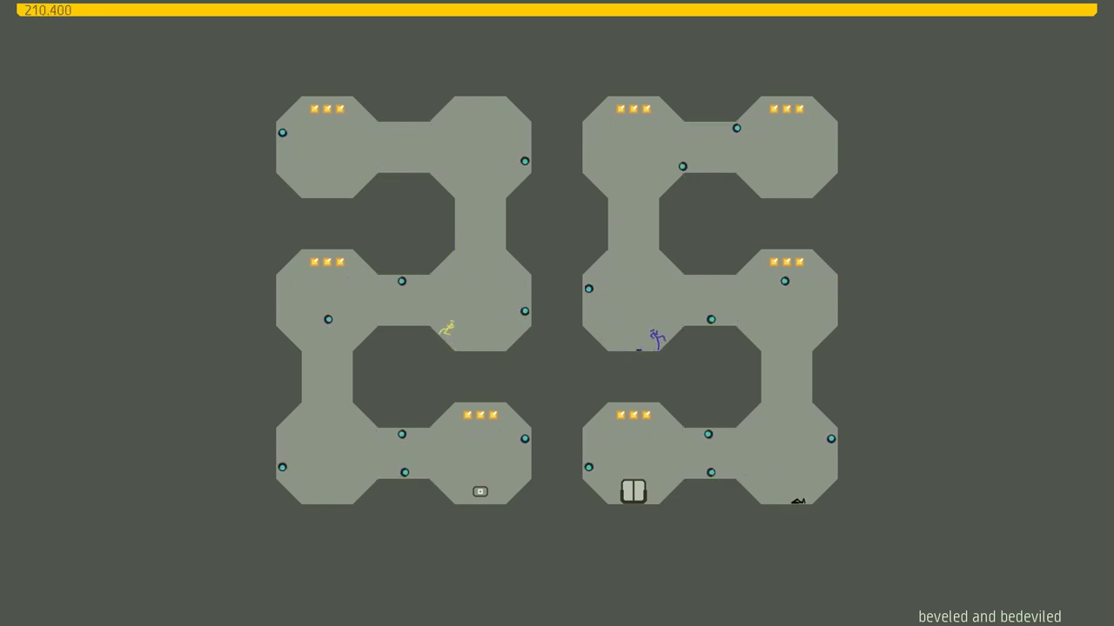
key("Right")
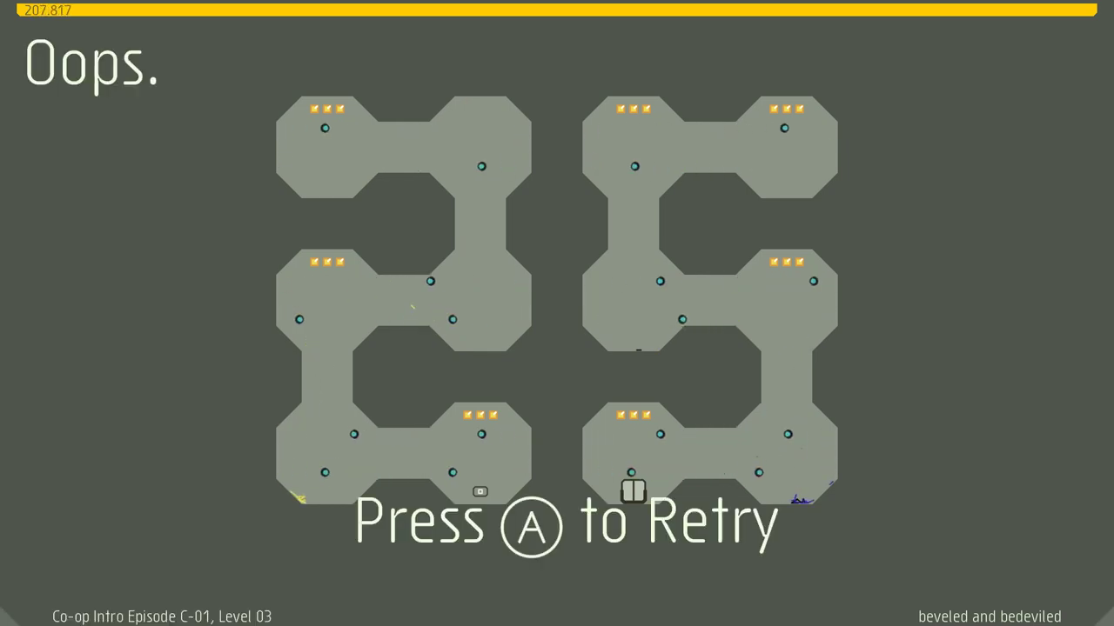
- Retry Level 03 and move the black ninja right and left from spawn
key("space")
key("Right")
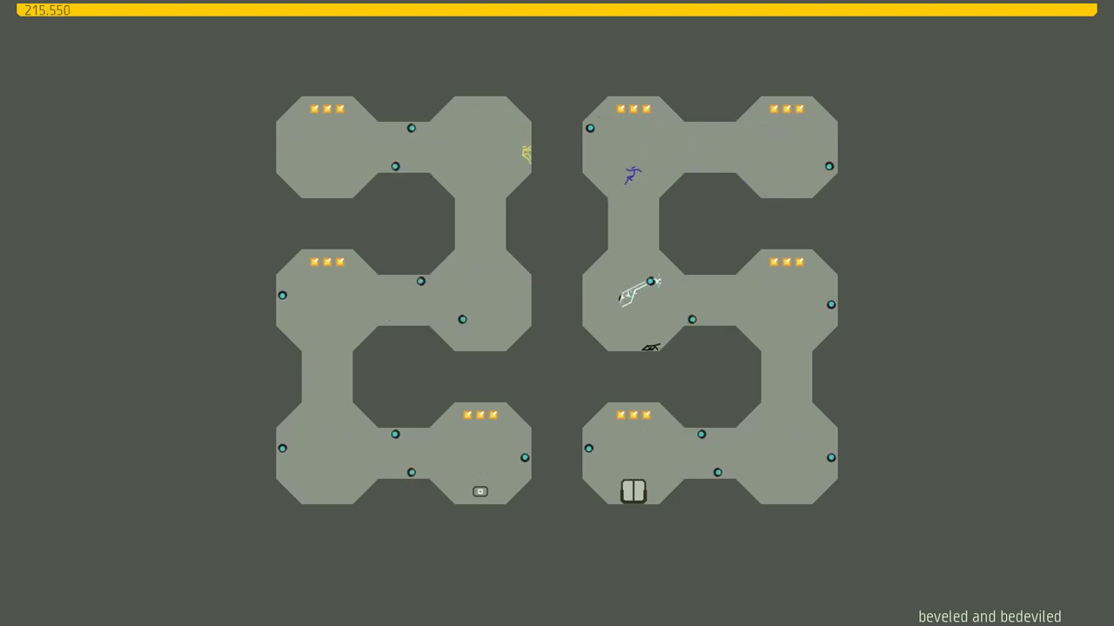
key("Left")
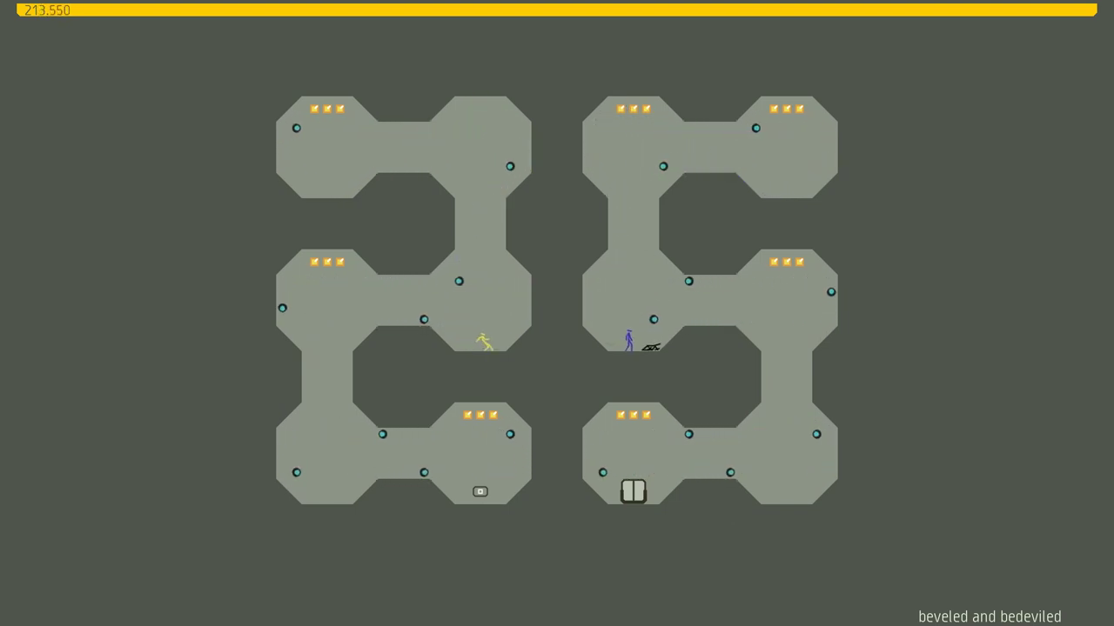
key("Right")
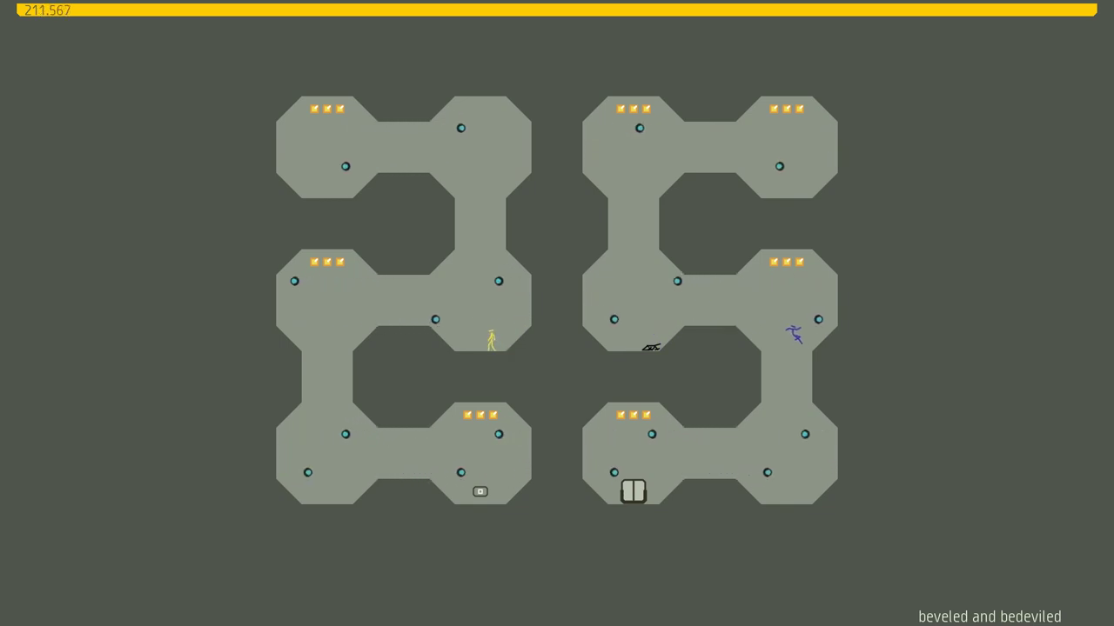
key("Left")
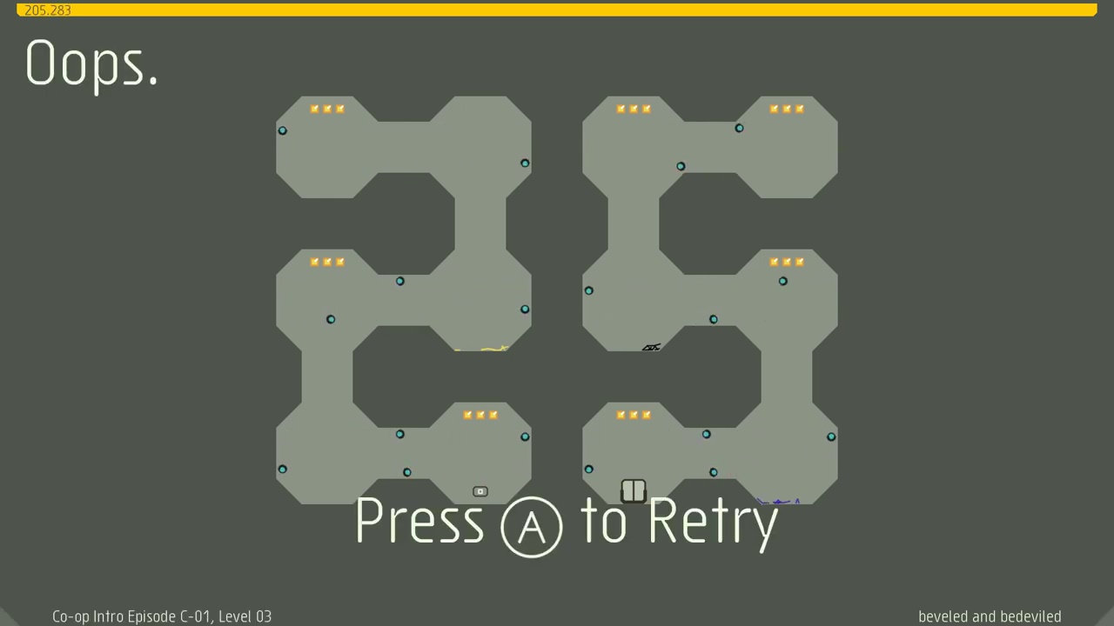
- Retry, then run and jump the black ninja rightward away from spawn until it dies
key("space")
key("Right")
key("space")
key("Right")
key("space")
key("Right")
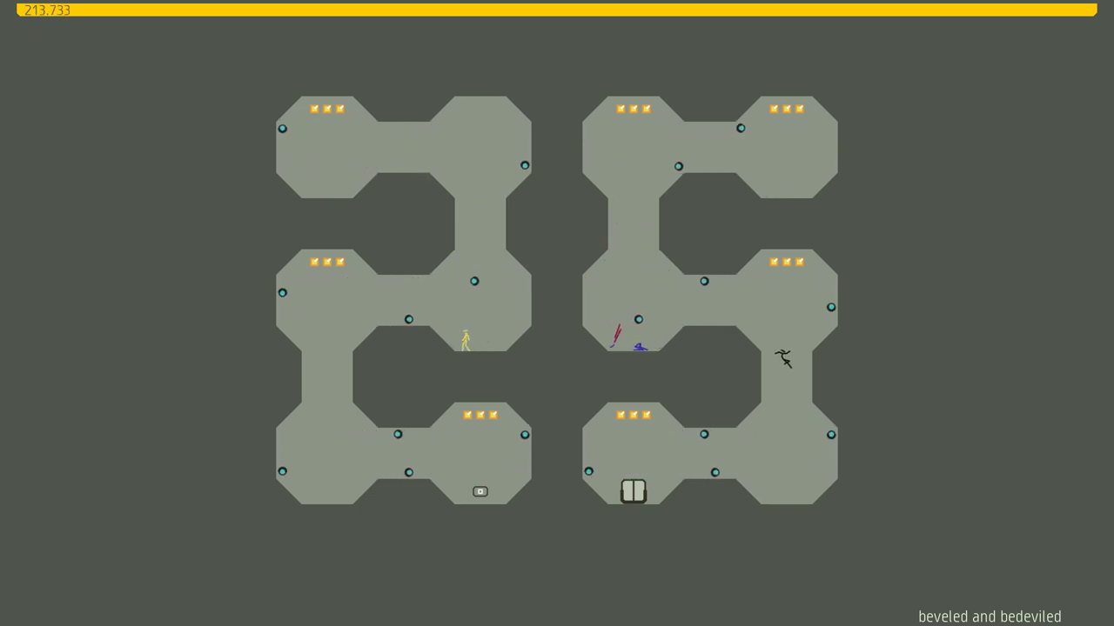
key("Left")
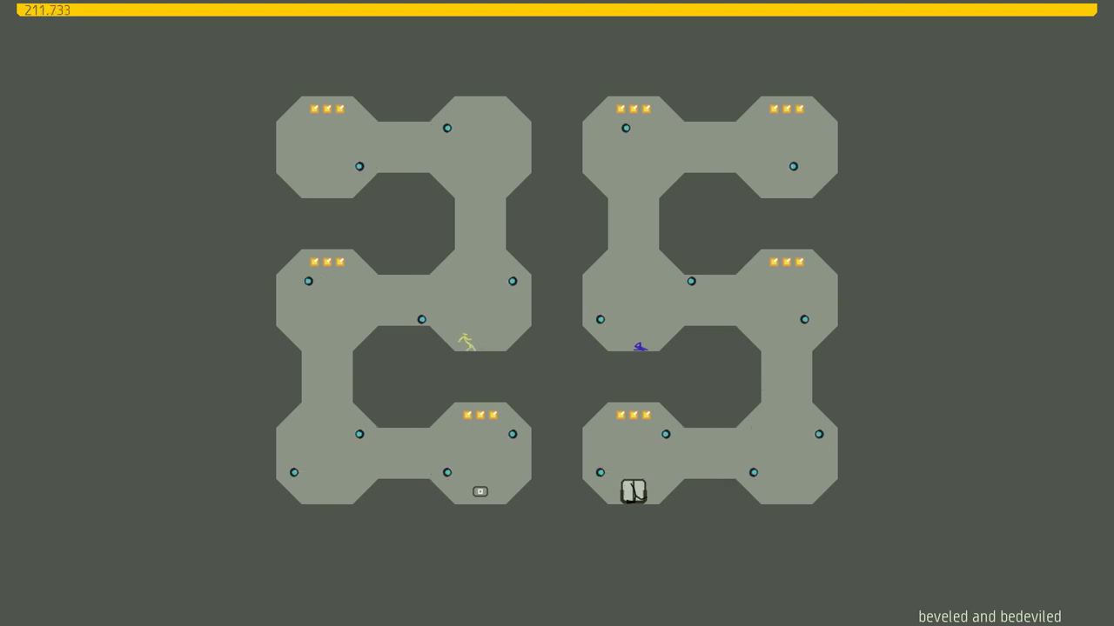
- Retry and take the black ninja down the right shaft and left toward the exit door
key("space")
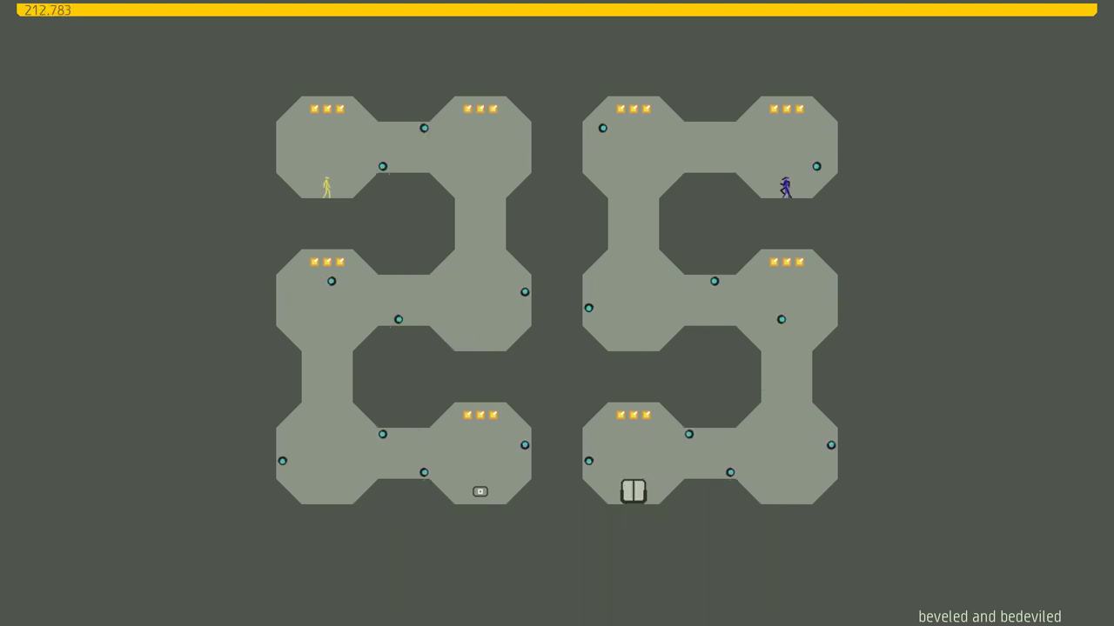
key("Left")
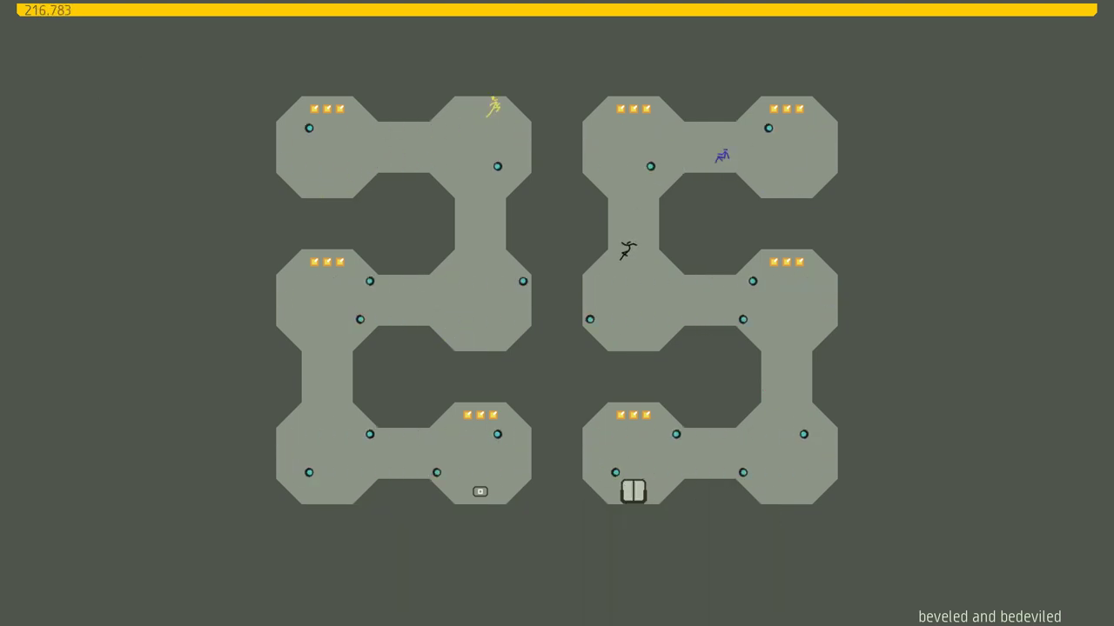
key("Right")
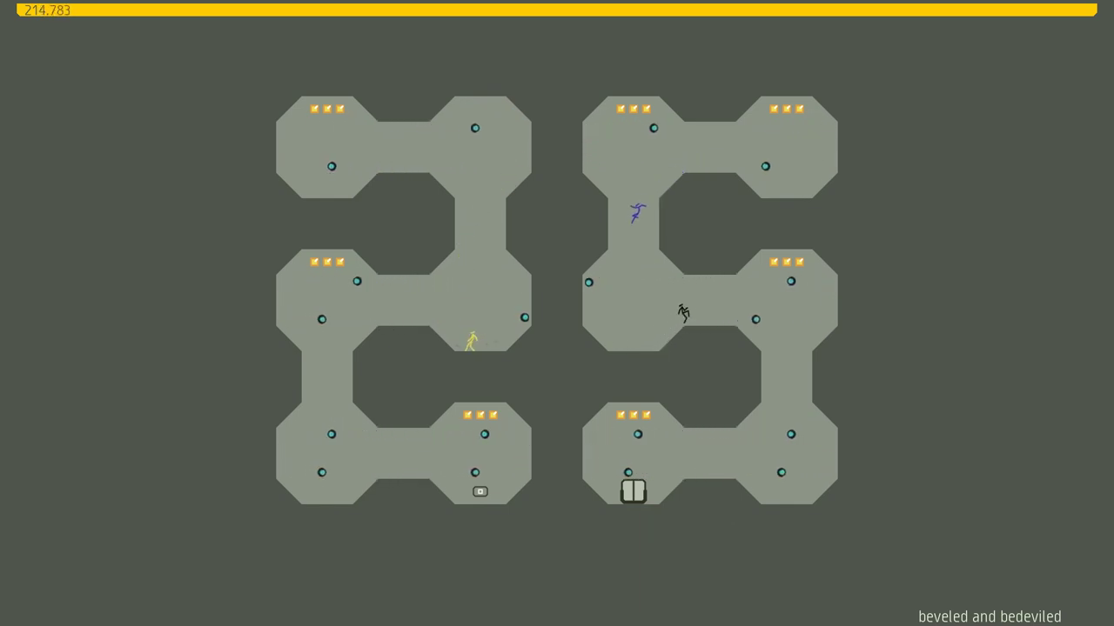
key("Left")
key("Right")
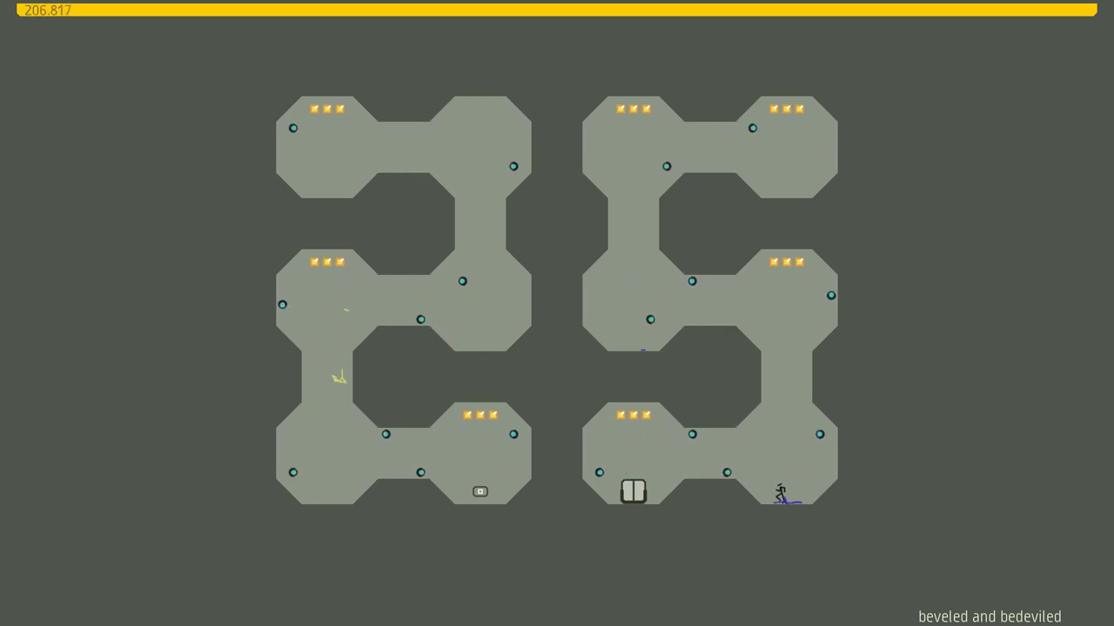
key("Left")
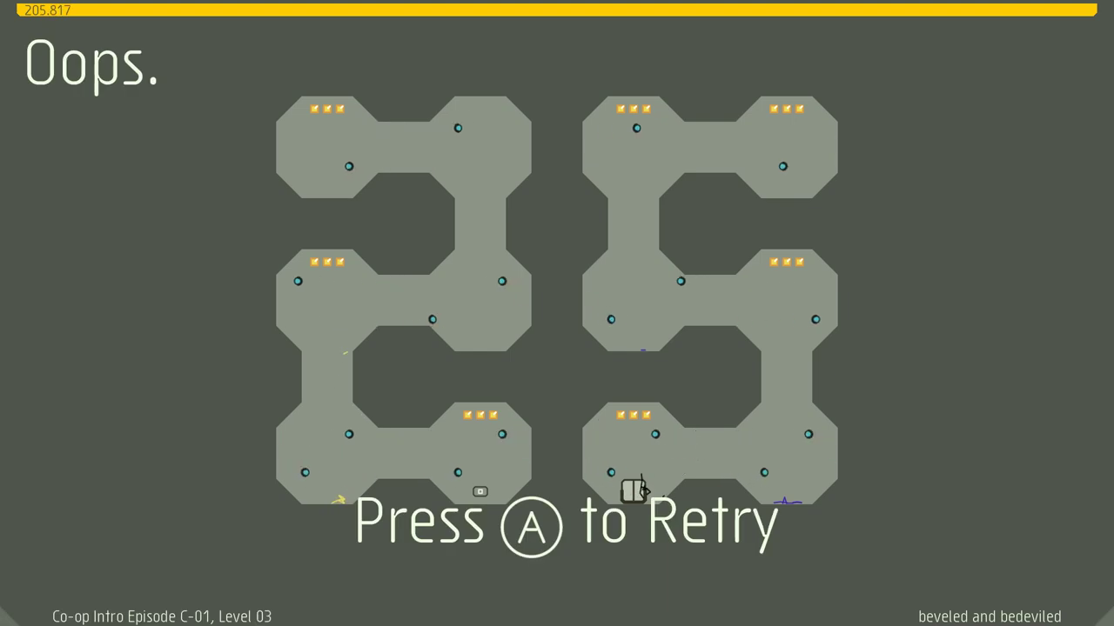
- Retry, jump the black ninja left from spawn and drop it beside the blue ninja
key("space")
key("Left")
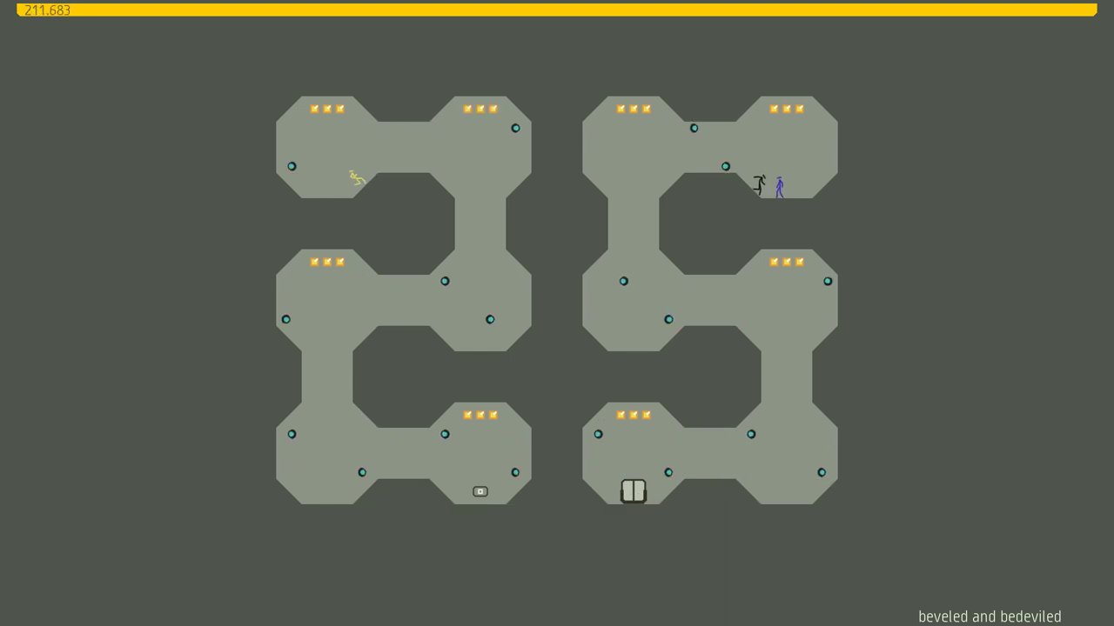
key("space")
key("Left")
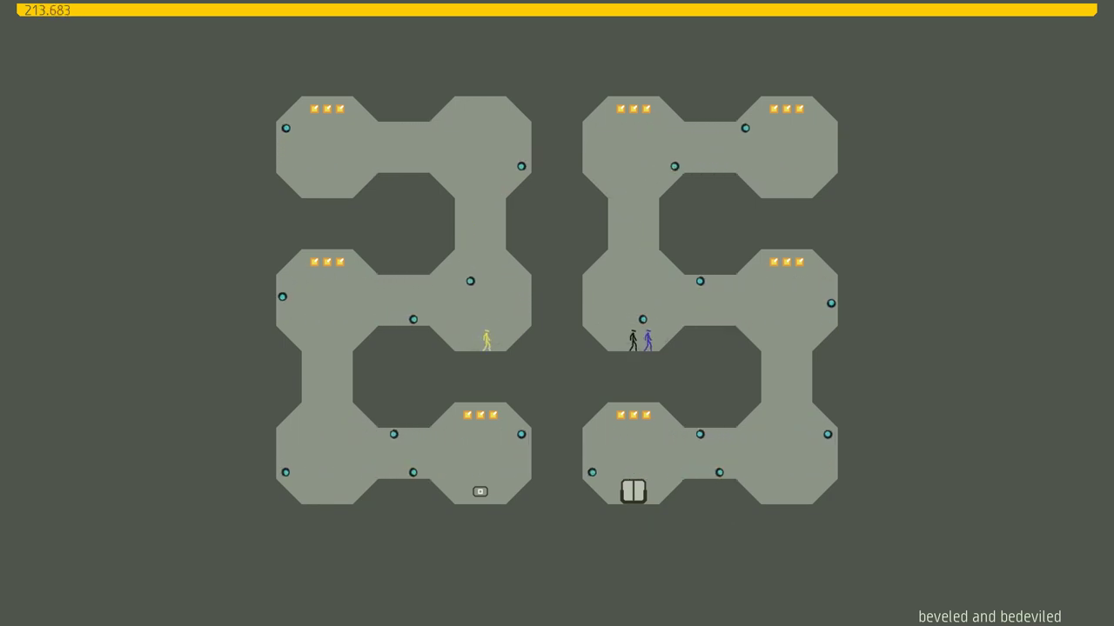
key("Right")
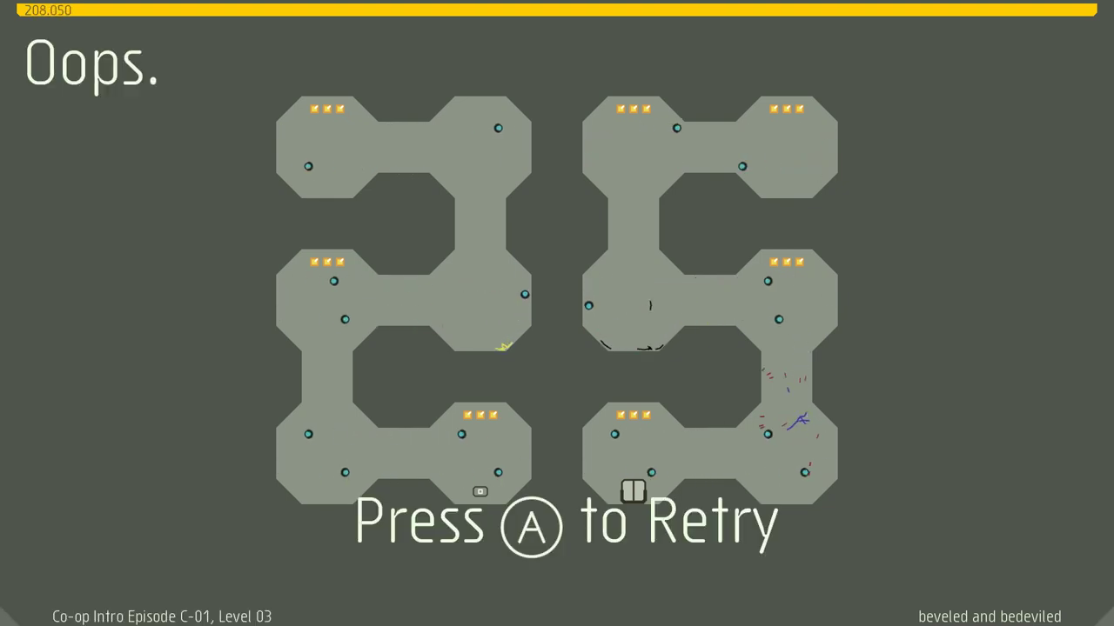
- Retry, jump the black ninja onto the upper ledge, then turn it right toward the shaft
key("z")
key("Left")
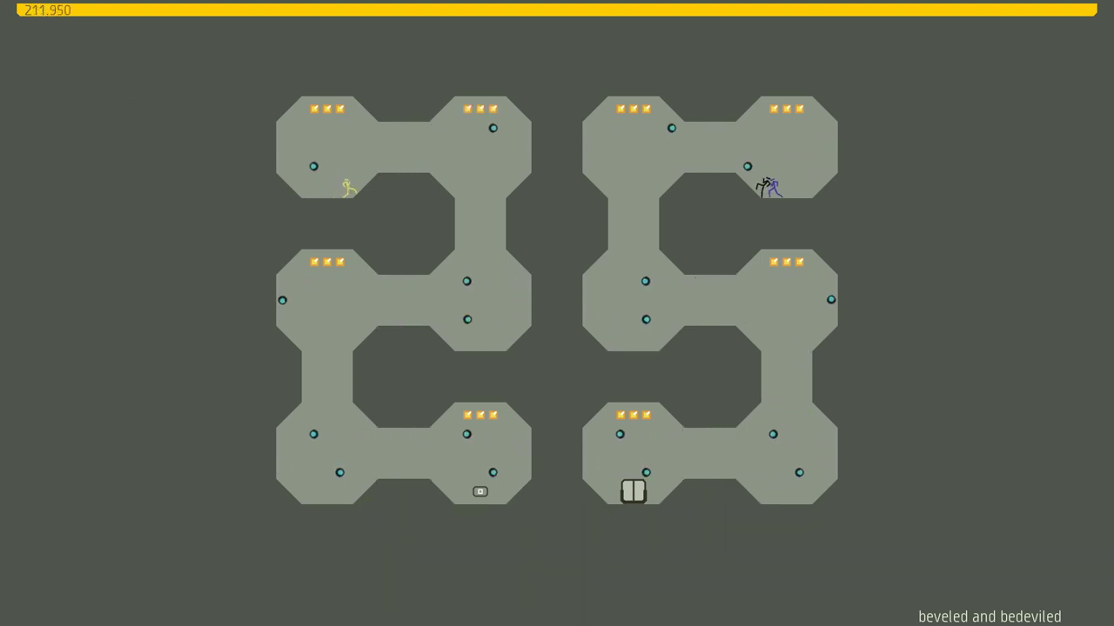
key("z")
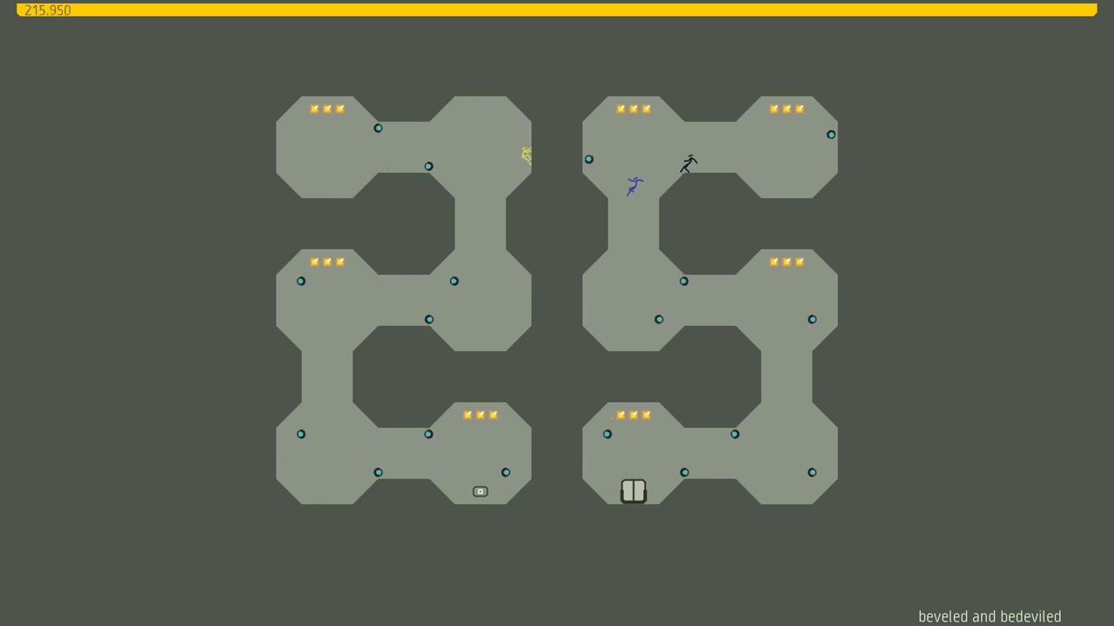
key("z")
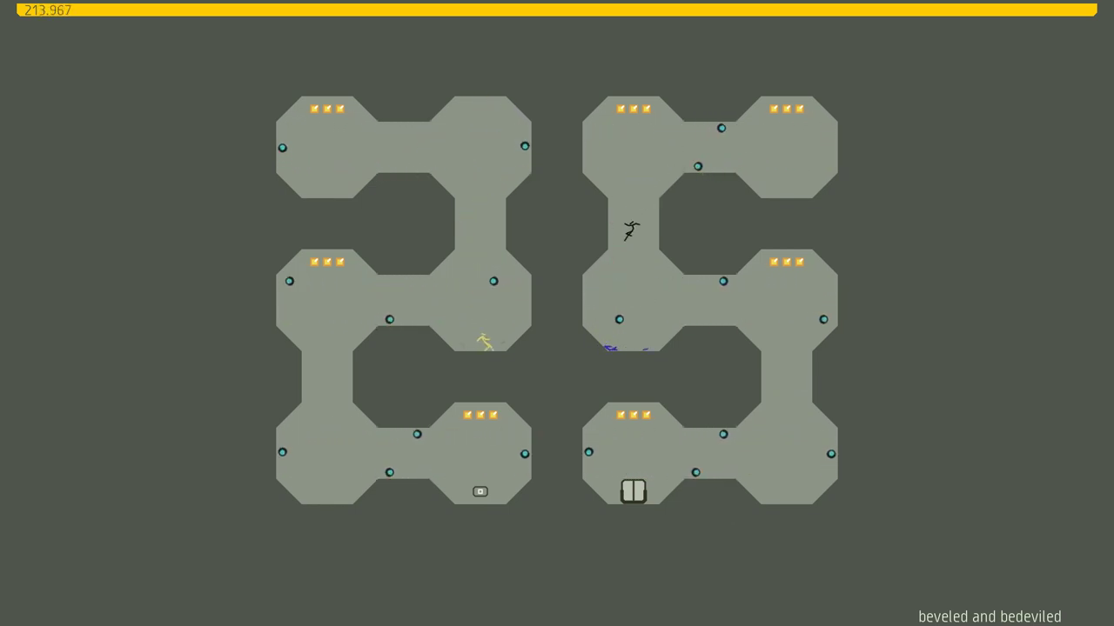
key("Right")
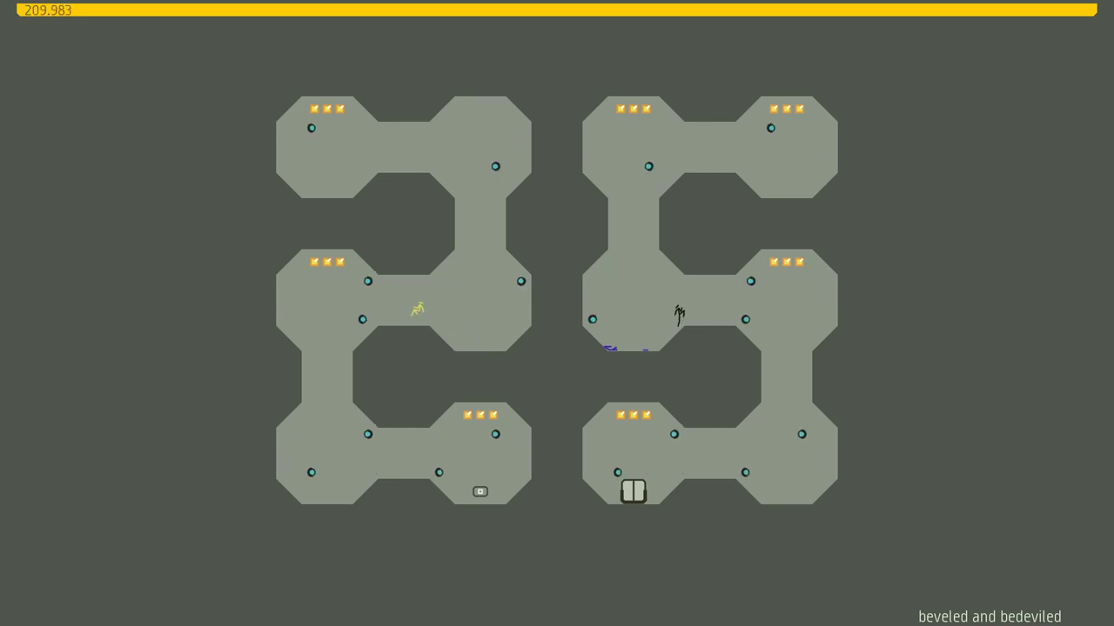
key("Right")
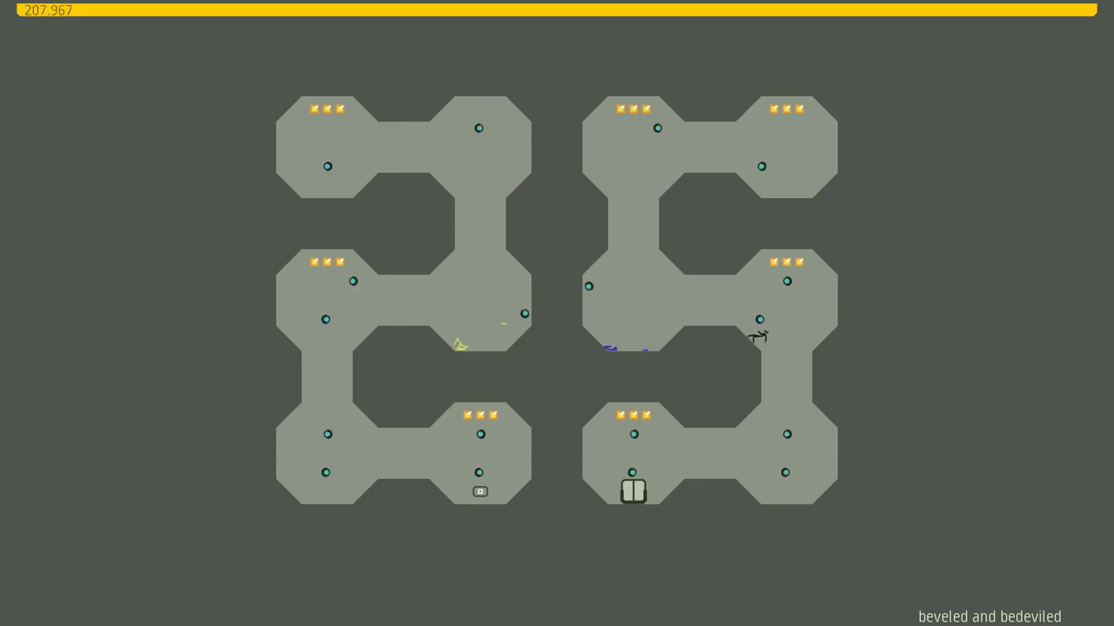
- Retry, jump the black ninja left and drop it down the shaft into the lower corridor
key("z")
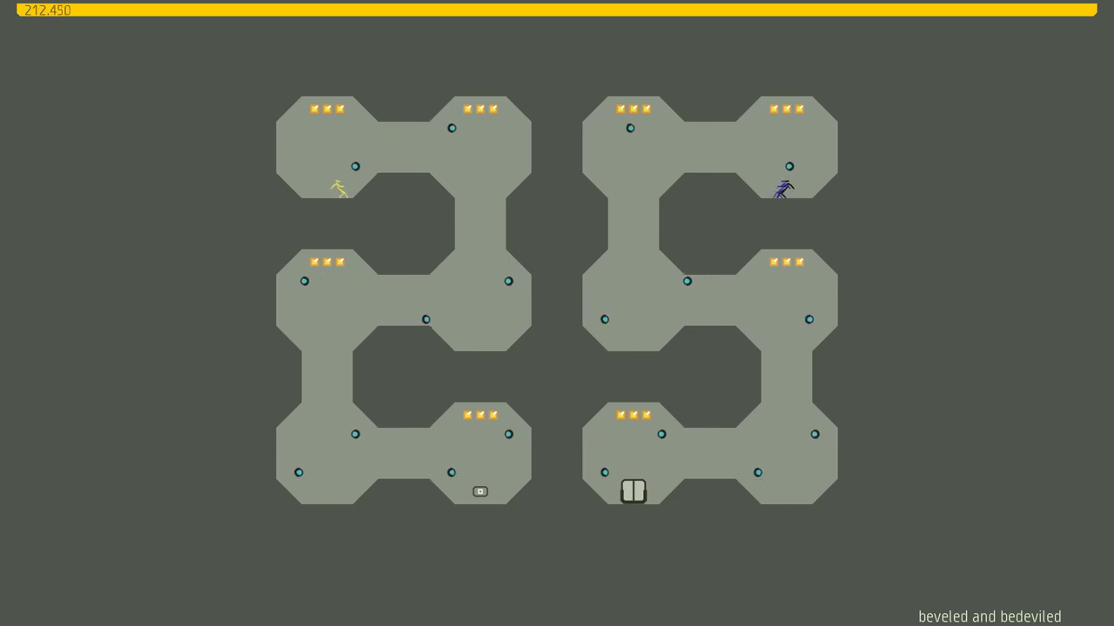
key("Left")
key("z")
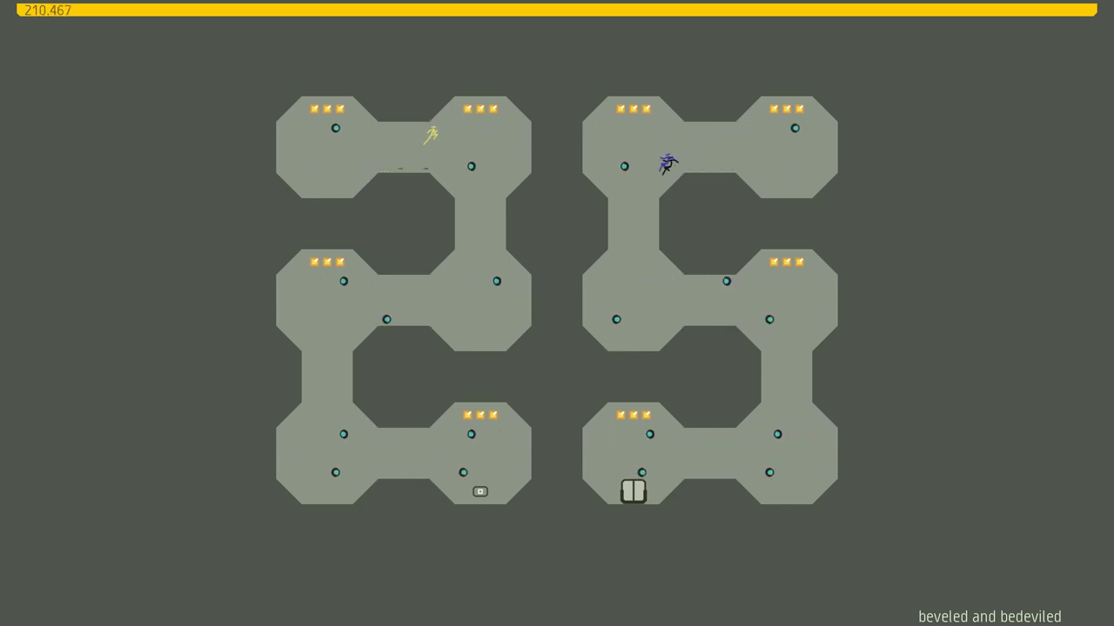
key("Right")
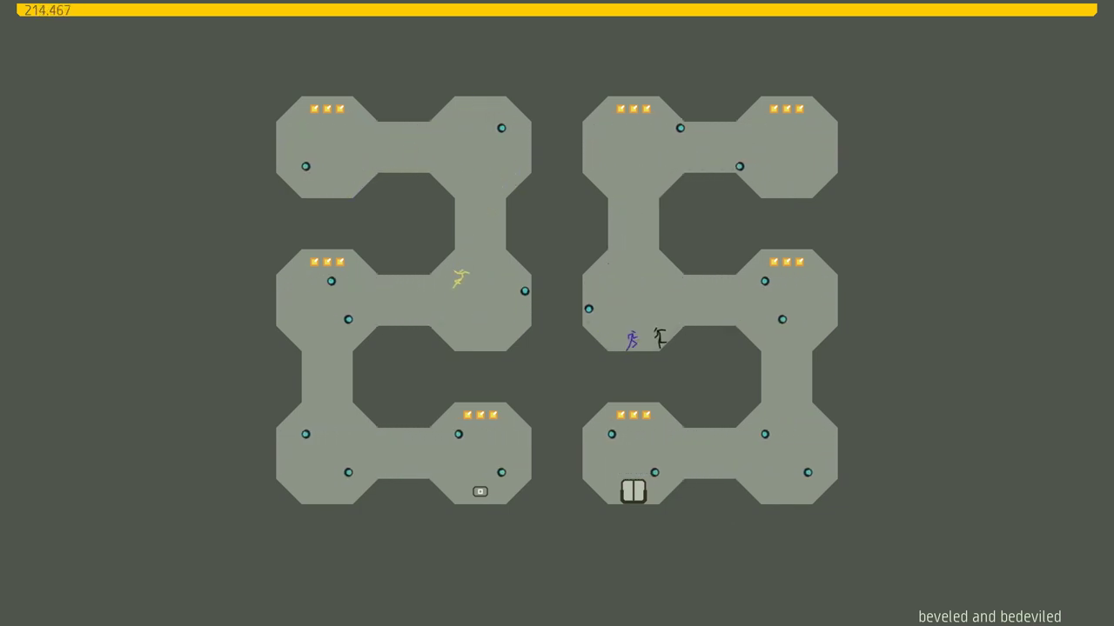
key("Left")
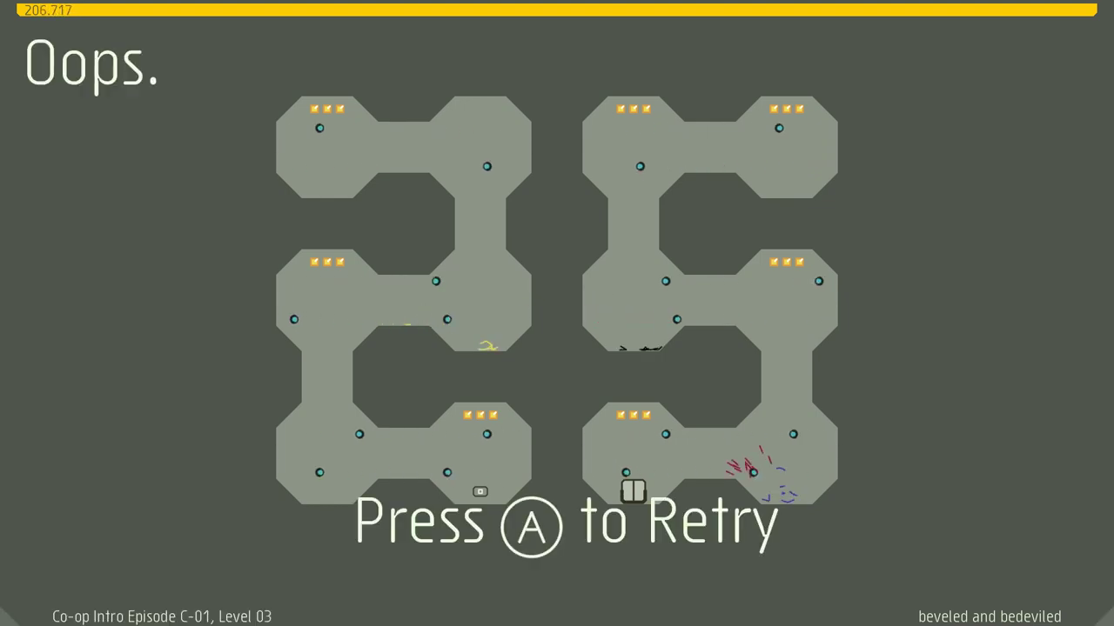
- Retry twice, guiding the yellow ninja into the upper corridor for gold and down the wall
key("space")
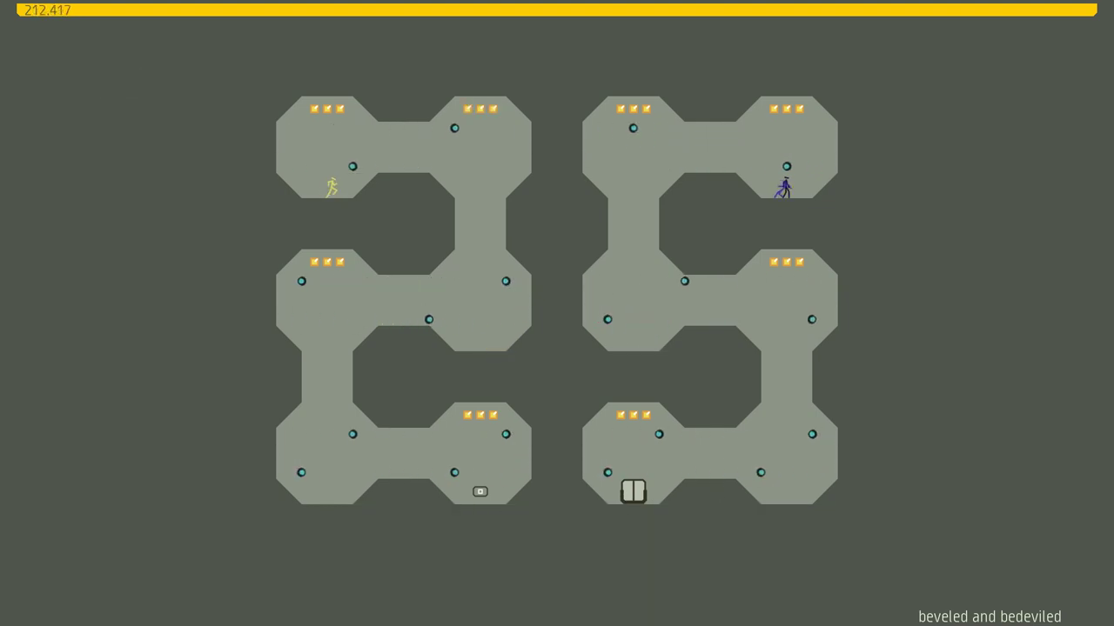
key("Left")
key("space")
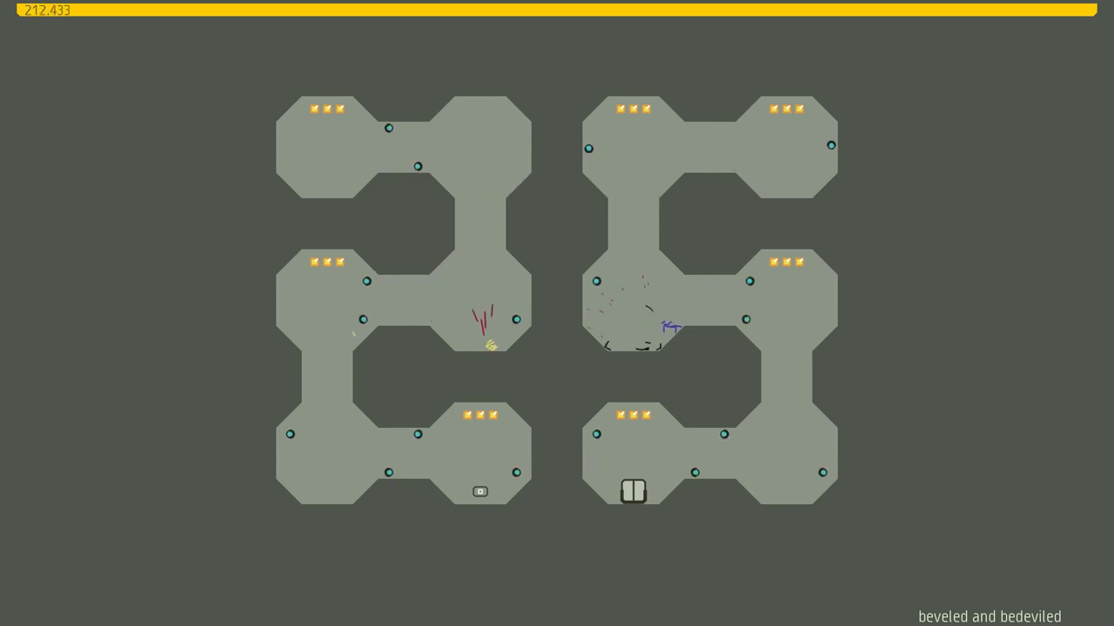
key("space")
key("Right")
key("Left")
key("Right")
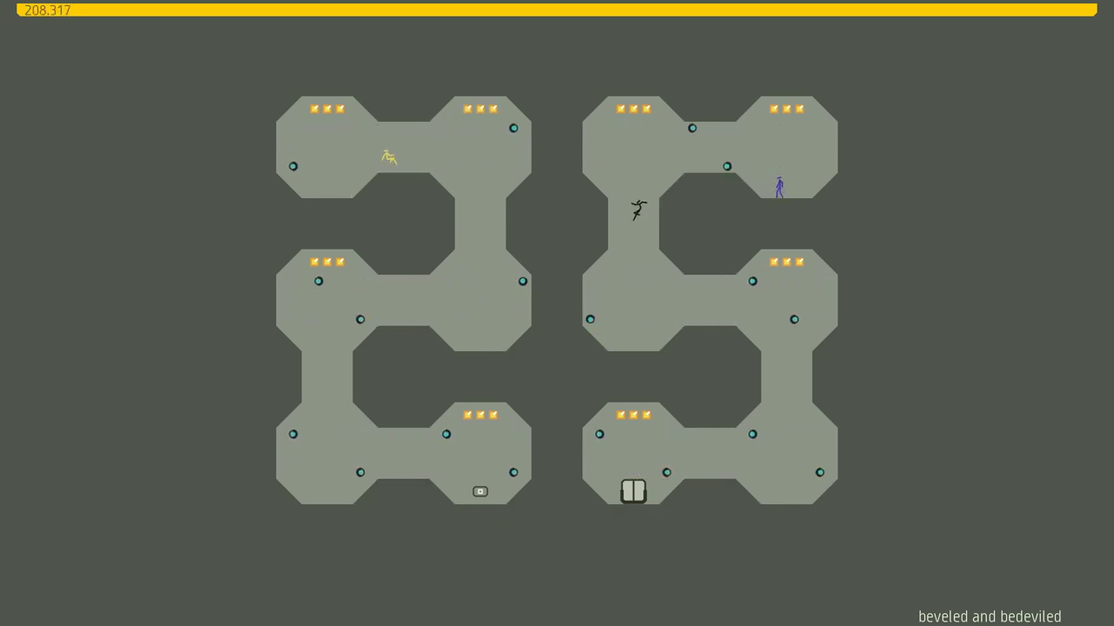
key("Right")
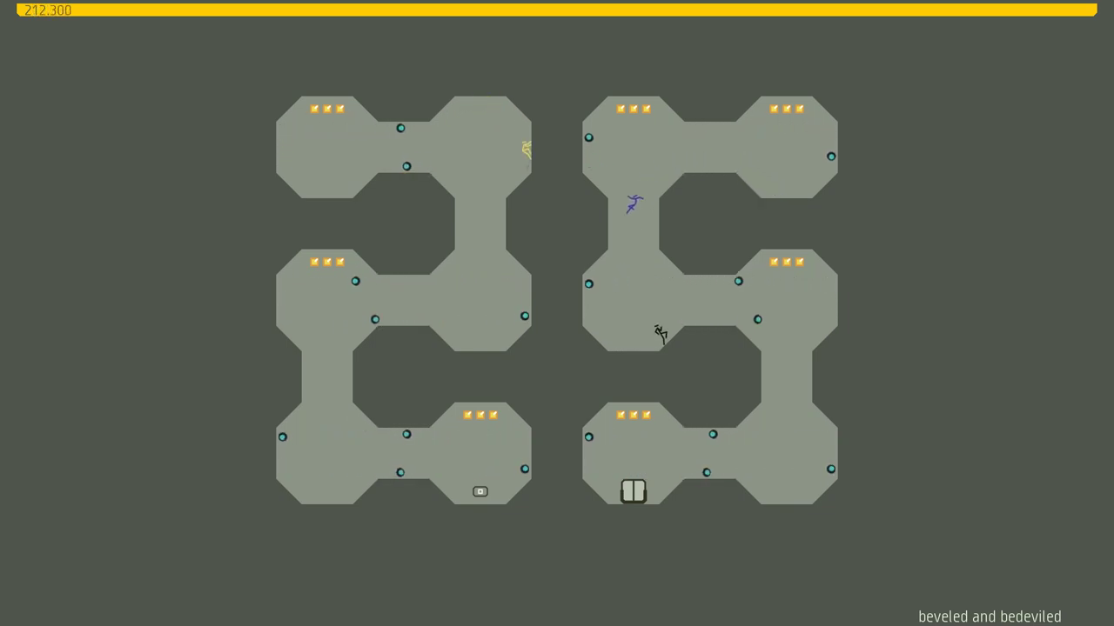
key("Right")
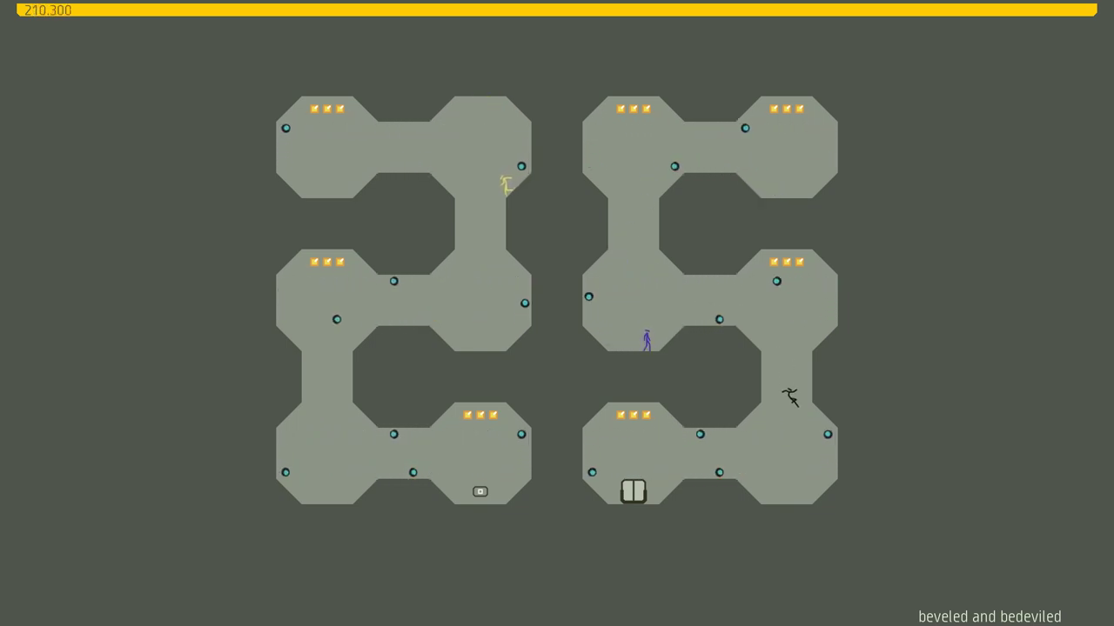
key("Left")
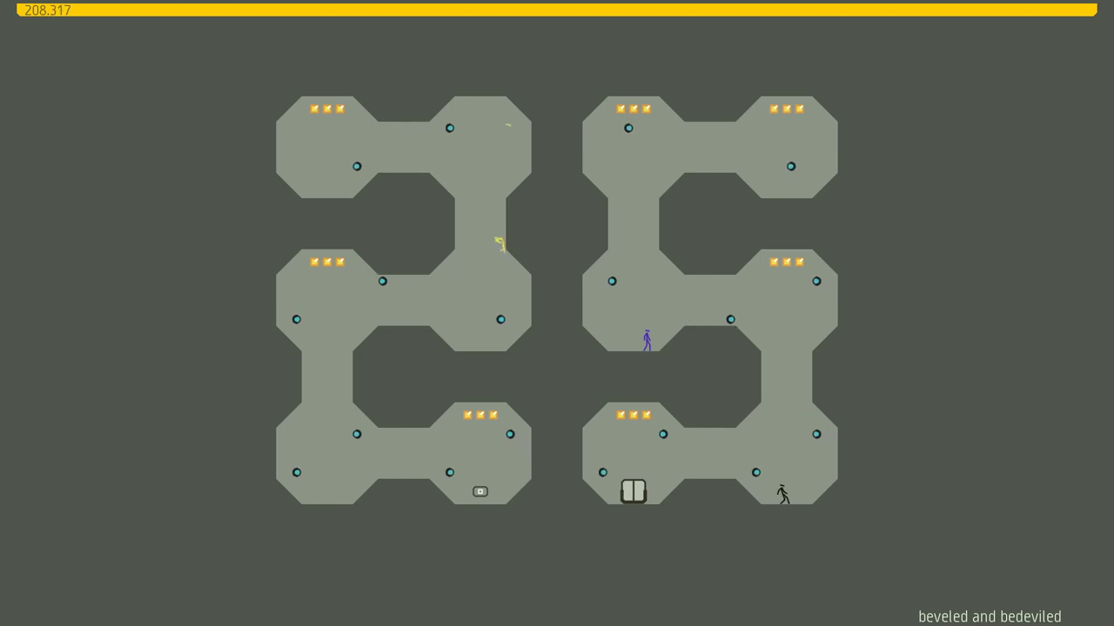
- Retry and send the black ninja down the shafts into the bottom-right room
key("z")
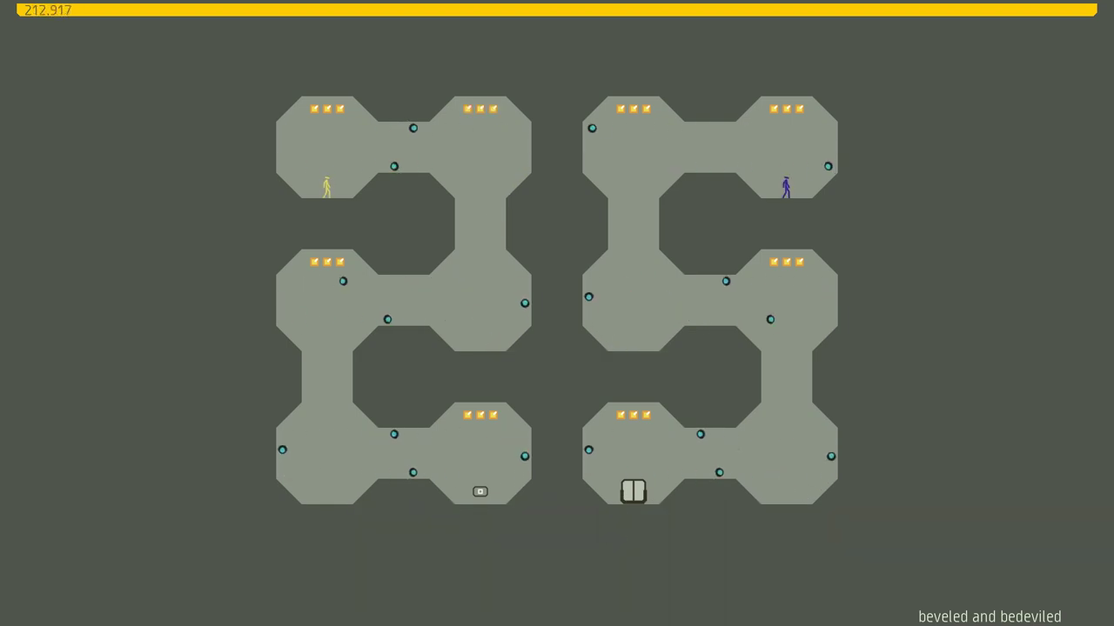
key("Left")
key("z")
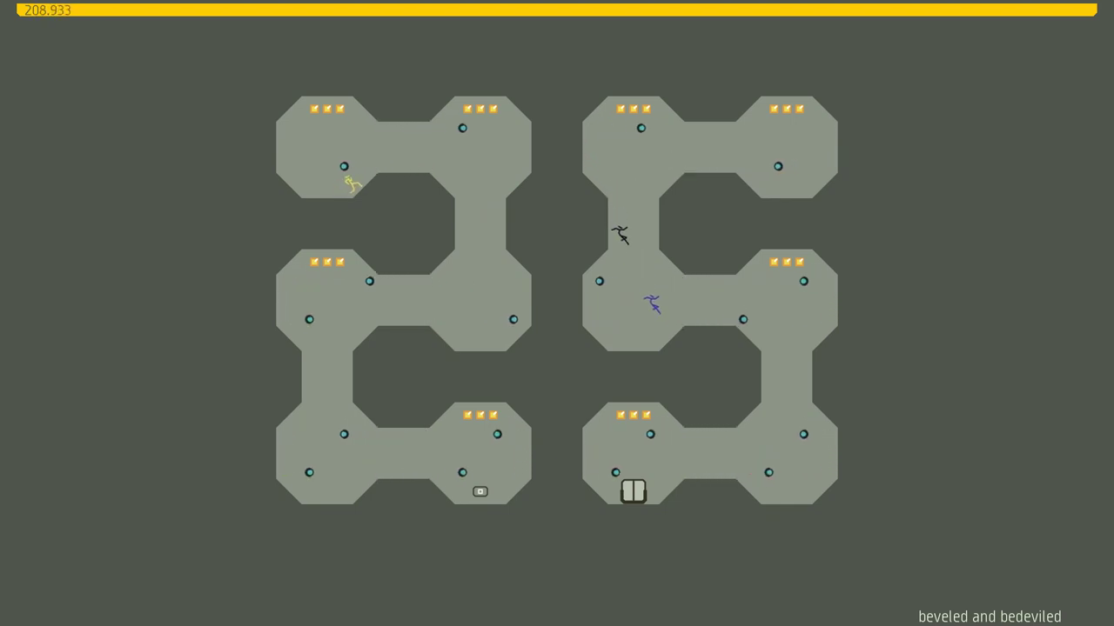
key("Right")
key("z")
key("Right")
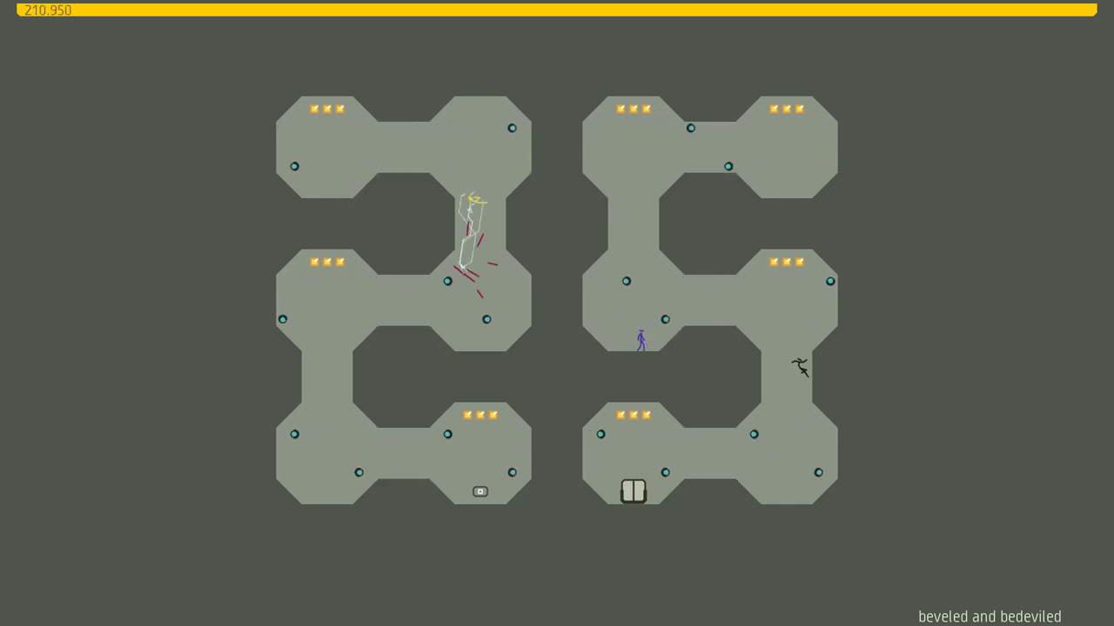
key("Left")
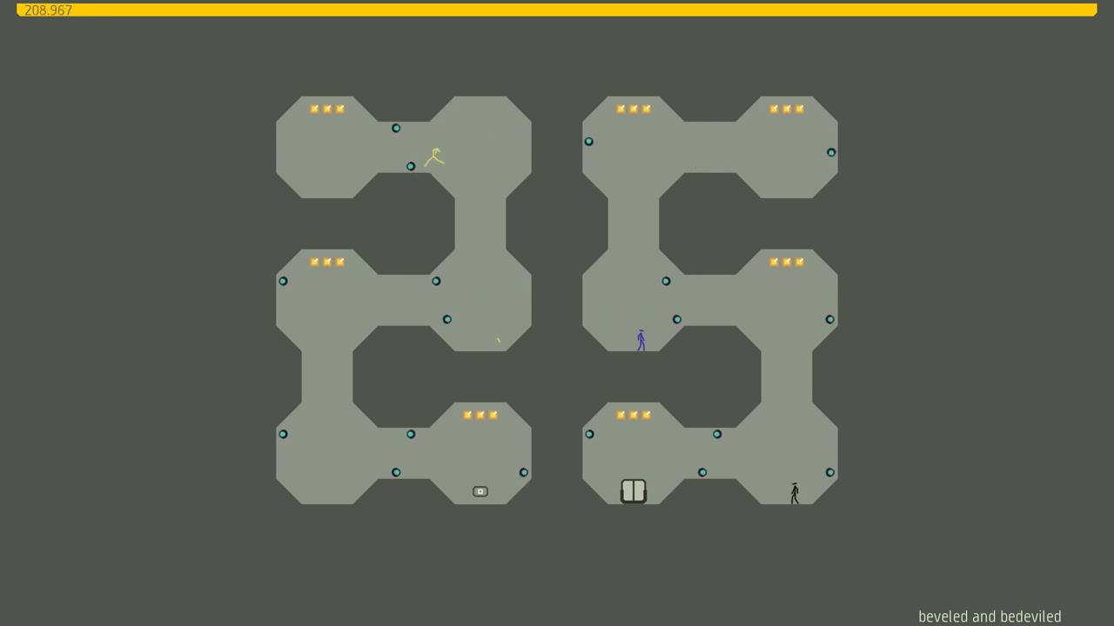
- Retry, jump the black ninja into the top corridor, then drop it down the shaft
key("z")
key("Left")
key("z")
key("Left")
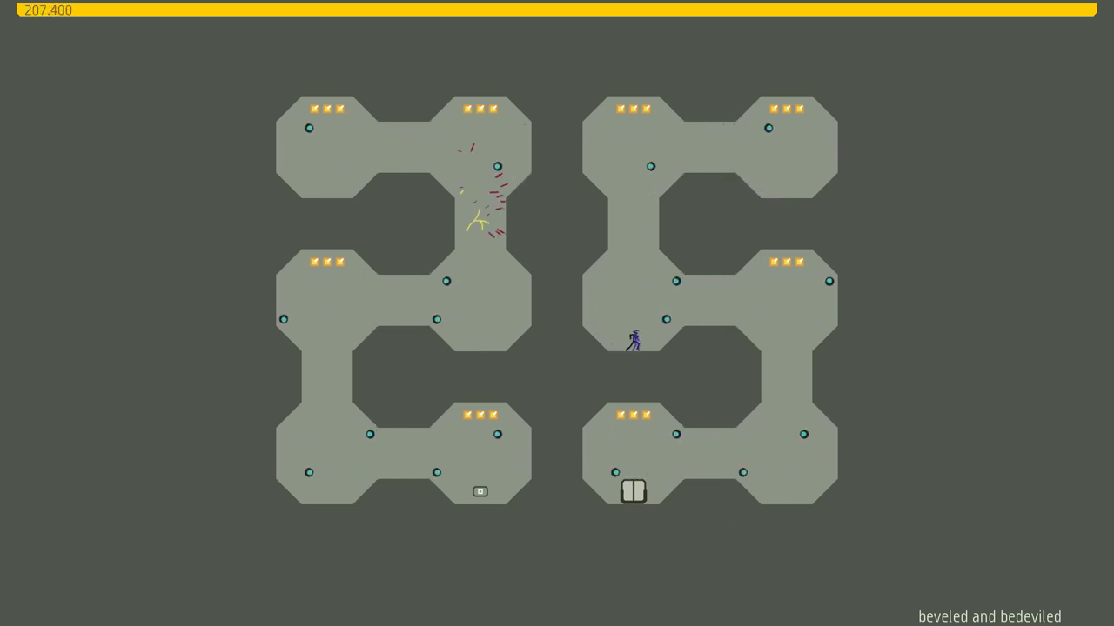
key("Right")
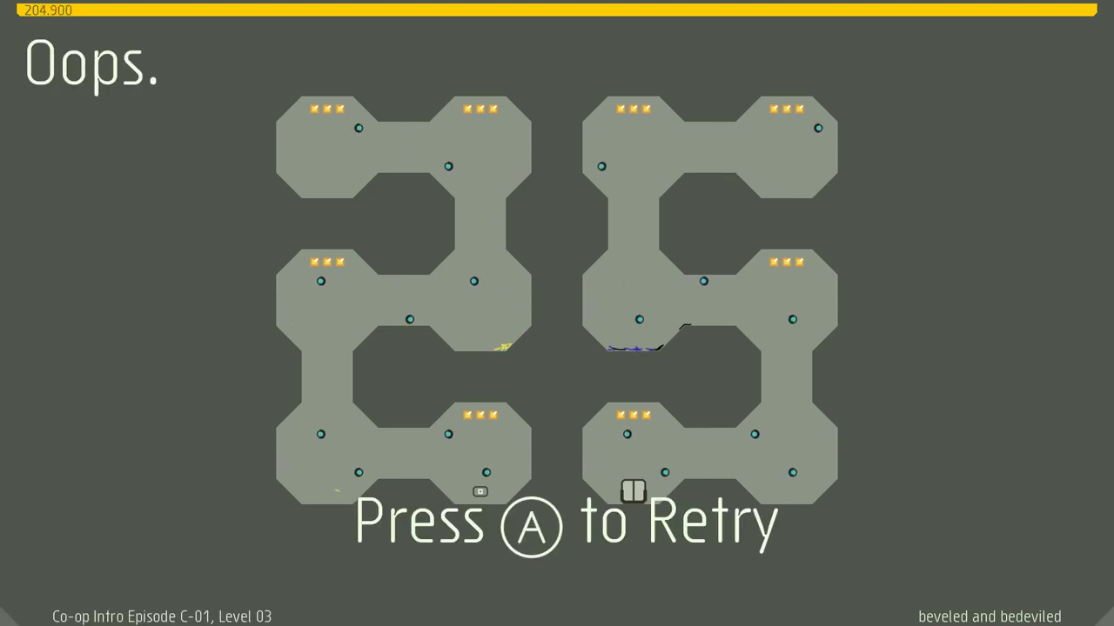
- Retry, jumping the yellow ninja right and dropping the purple ninja into the vertical shaft
key("space")
key("Right")
key("Left")
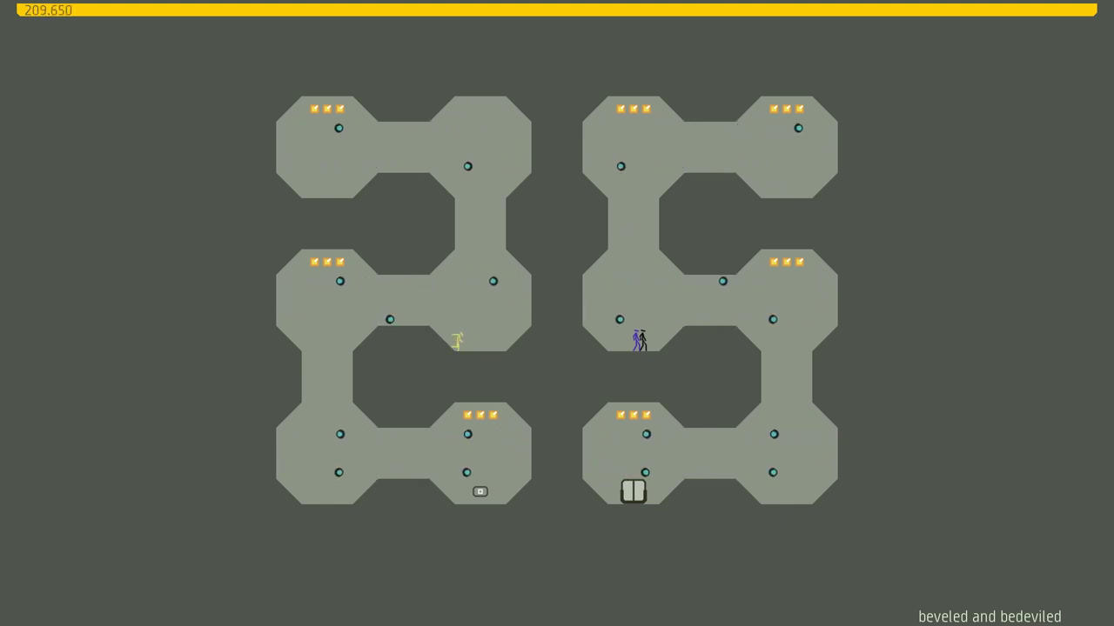
key("Right")
key("Left")
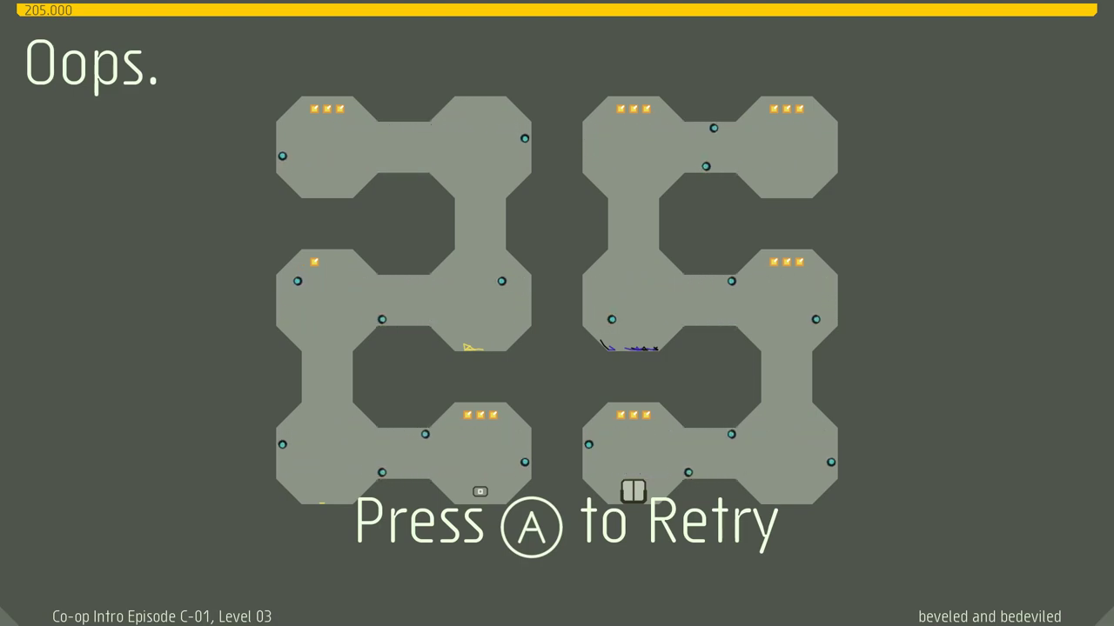
- Retry twice more, jumping the black ninja left into the top corridor and shaft
key("space")
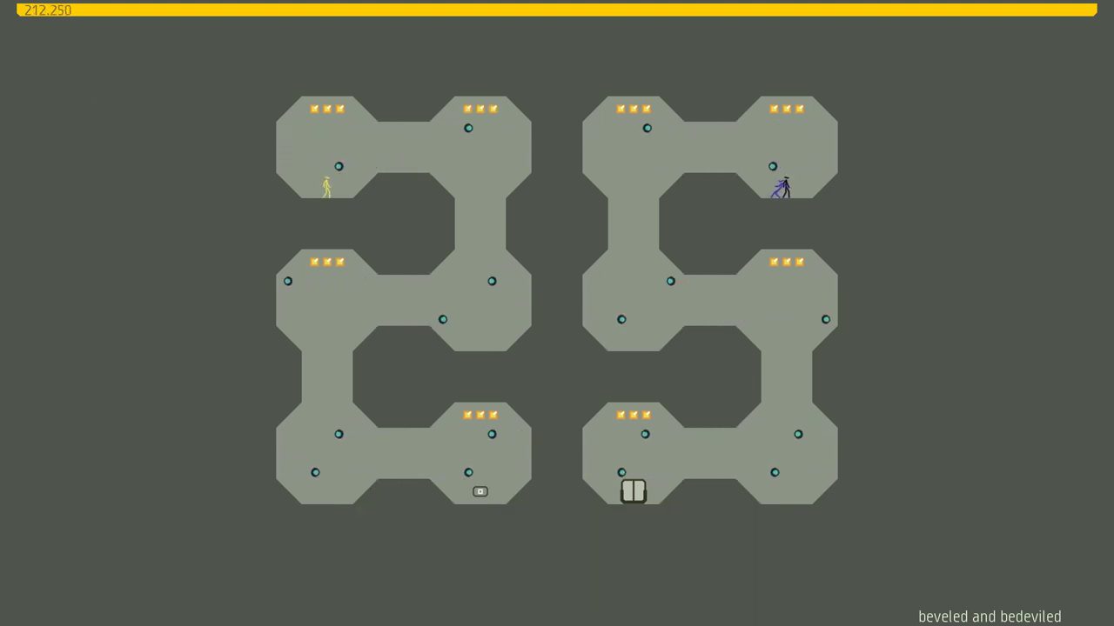
key("Left")
key("space")
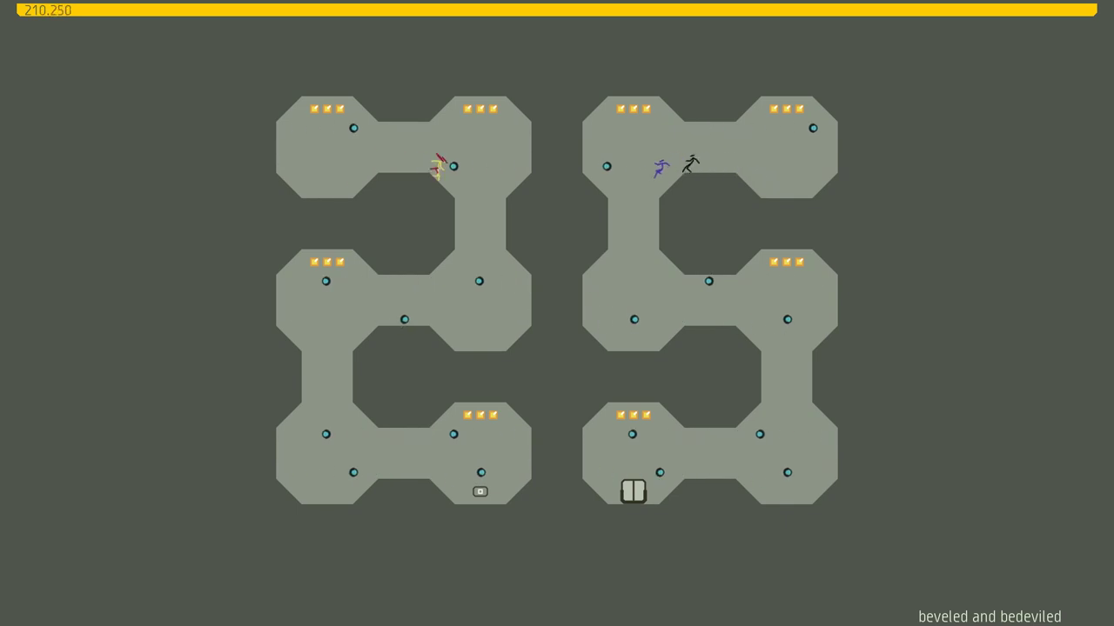
key("Left")
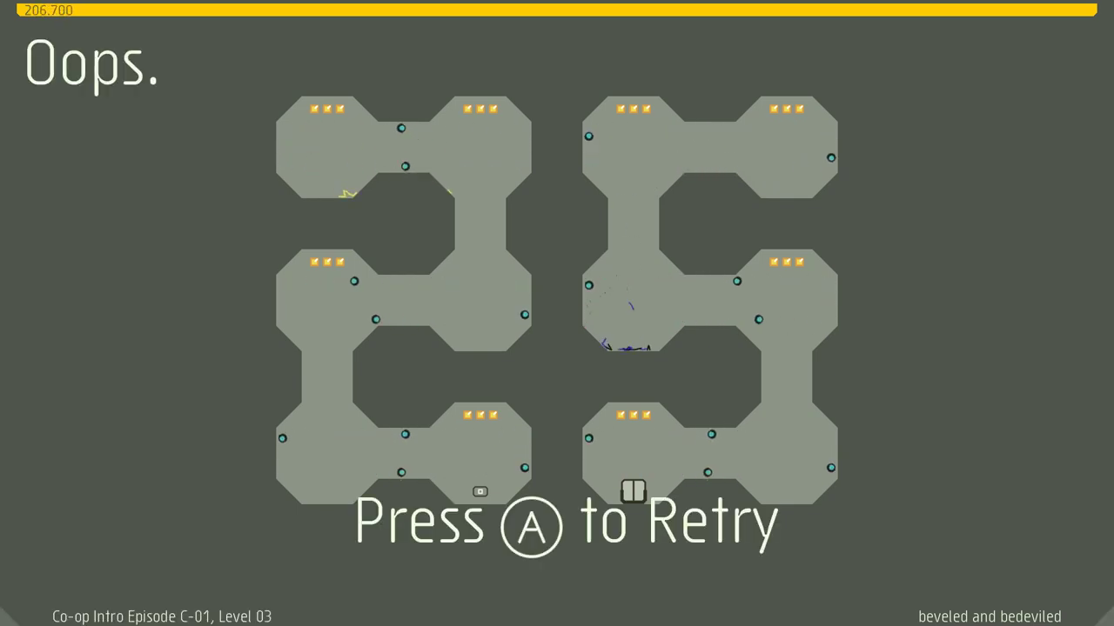
key("space")
key("Left")
key("space")
key("Left")
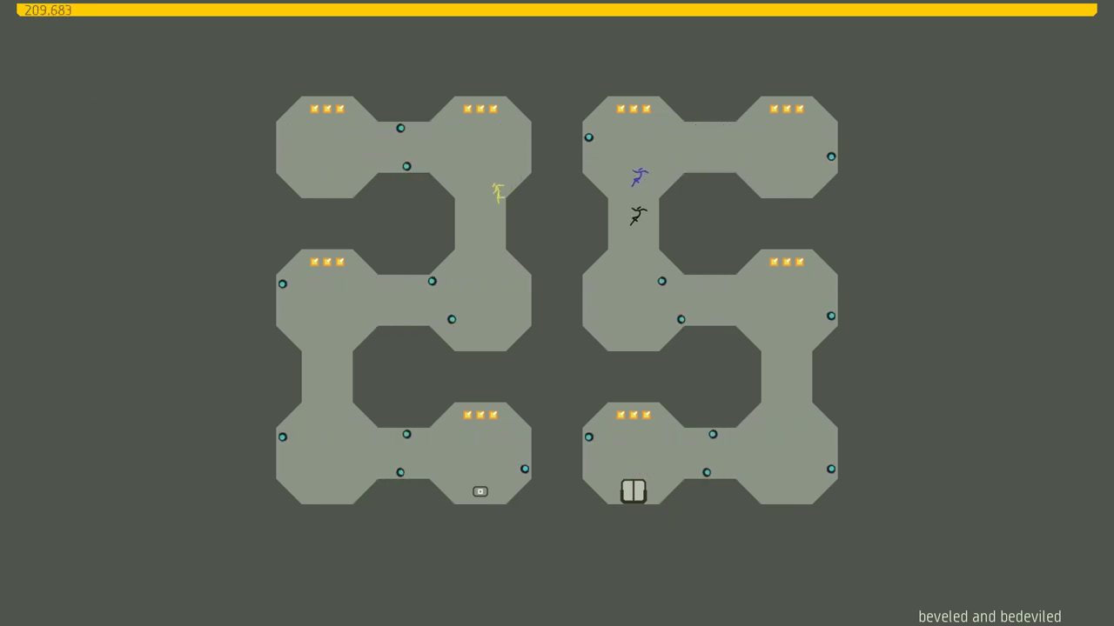
key("space")
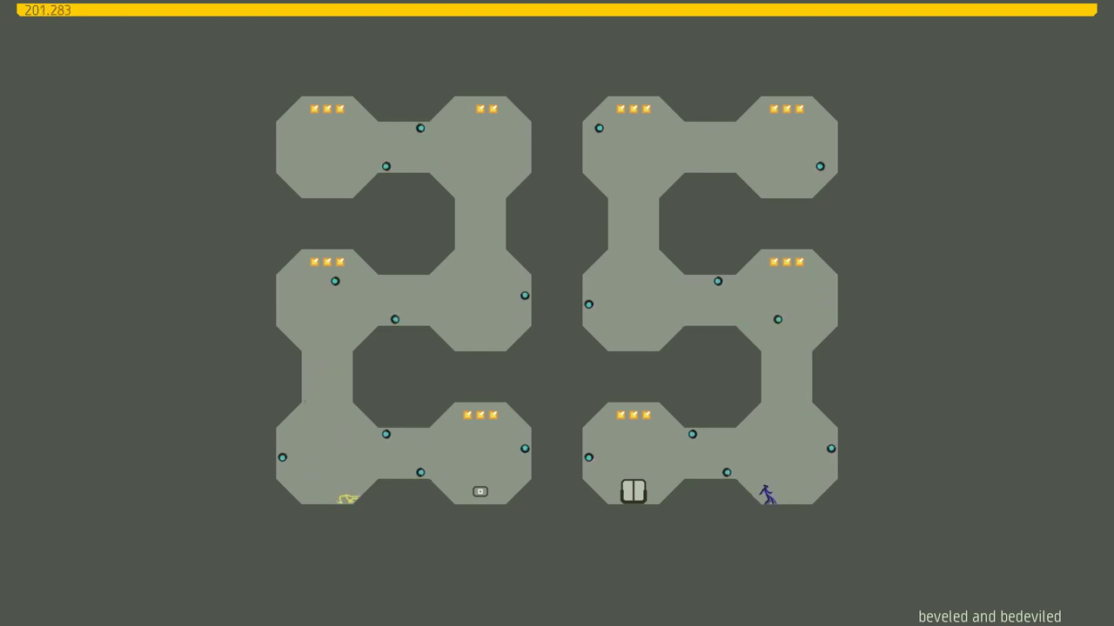
- Retry Level 03 several times, dropping the black ninja down the right shaft toward the switch
key("space")
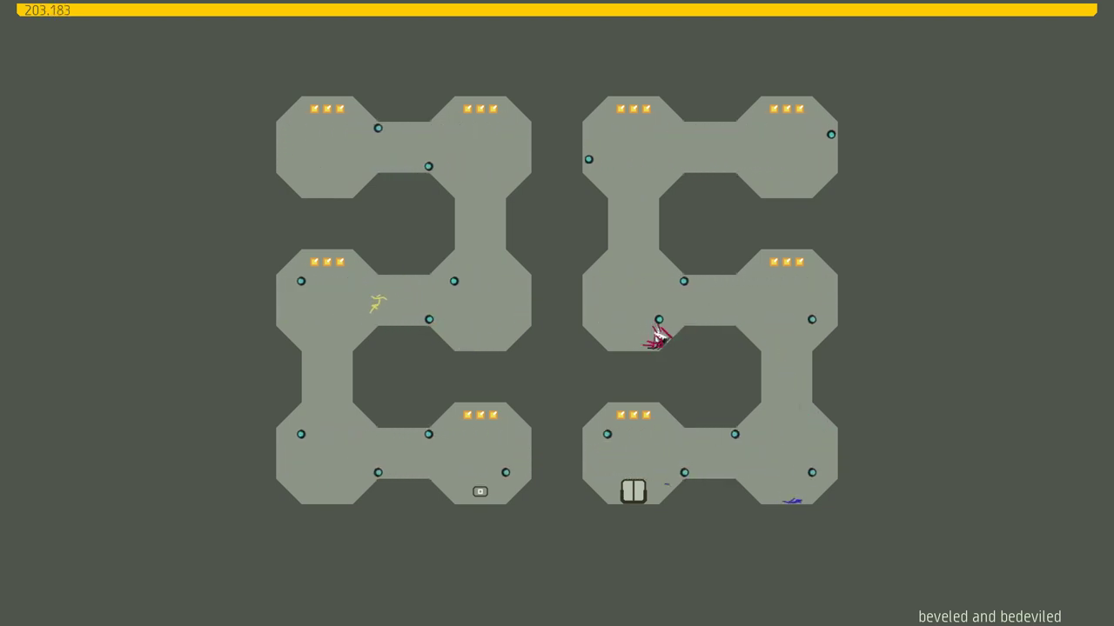
key("space")
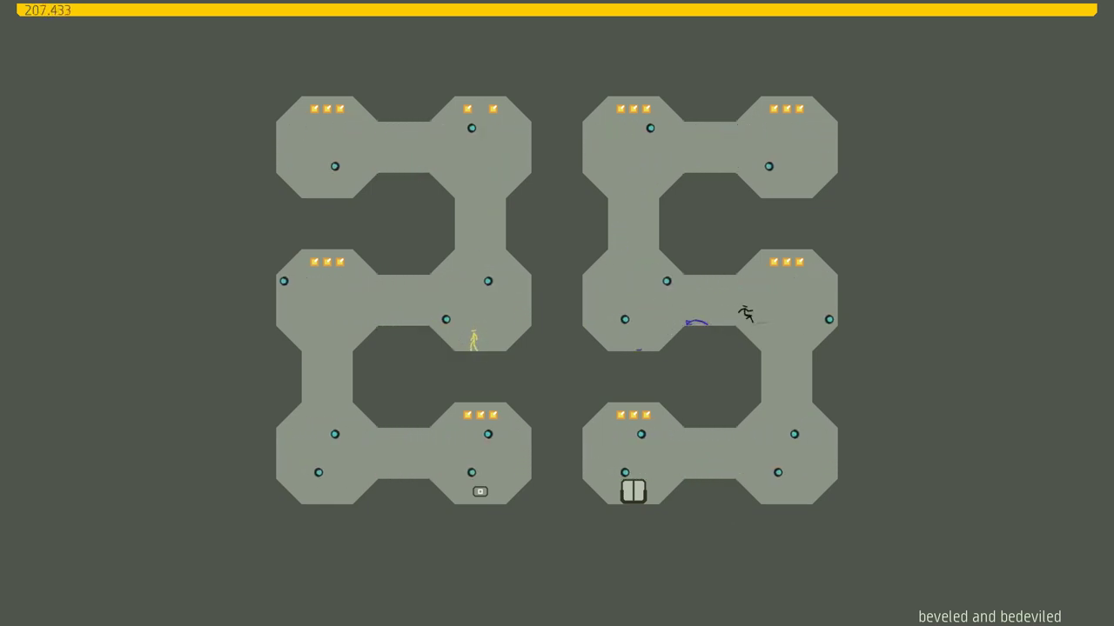
key("Left")
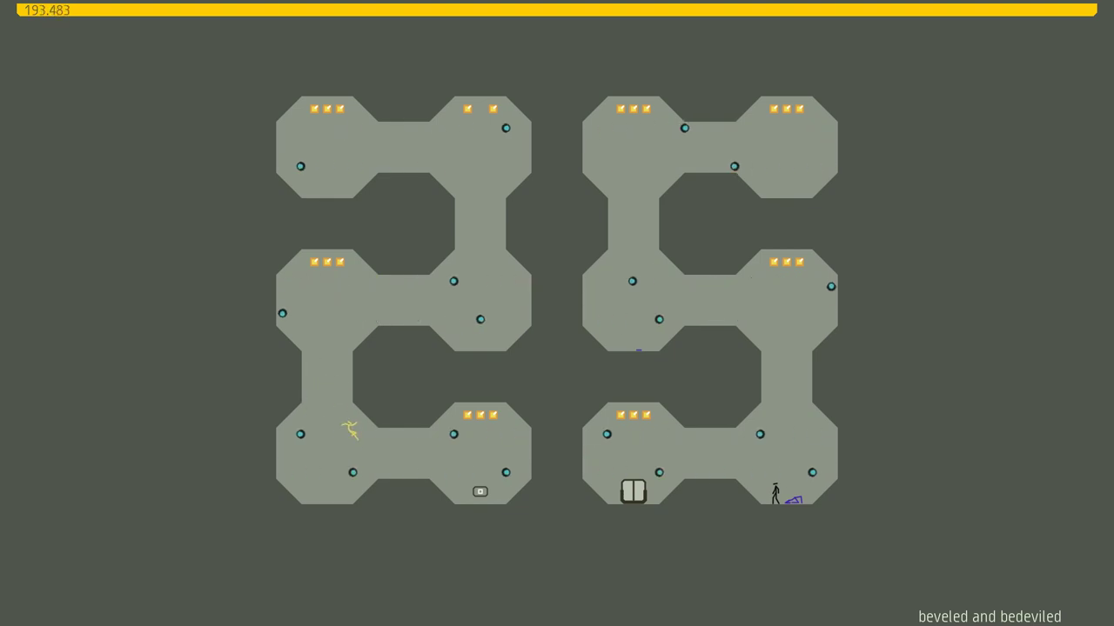
key("k")
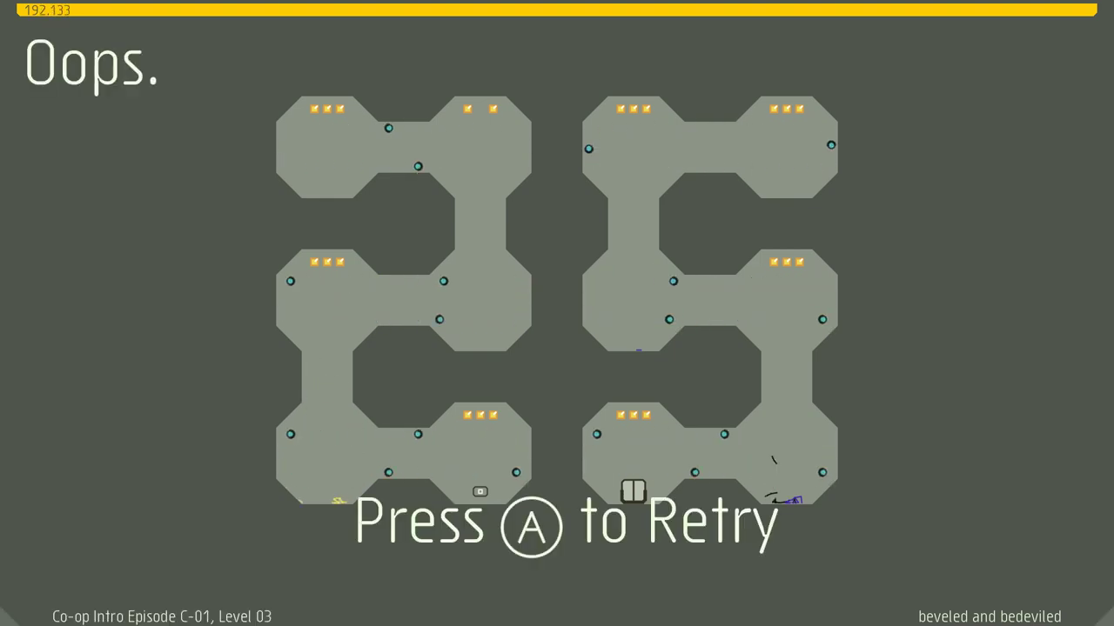
key("space")
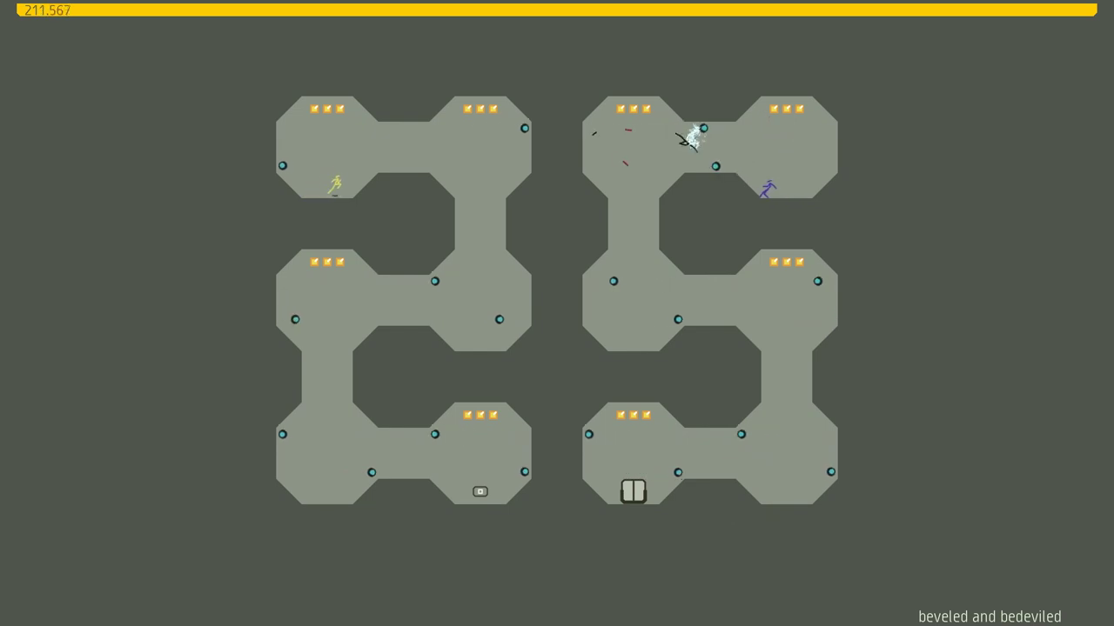
key("Left")
key("space")
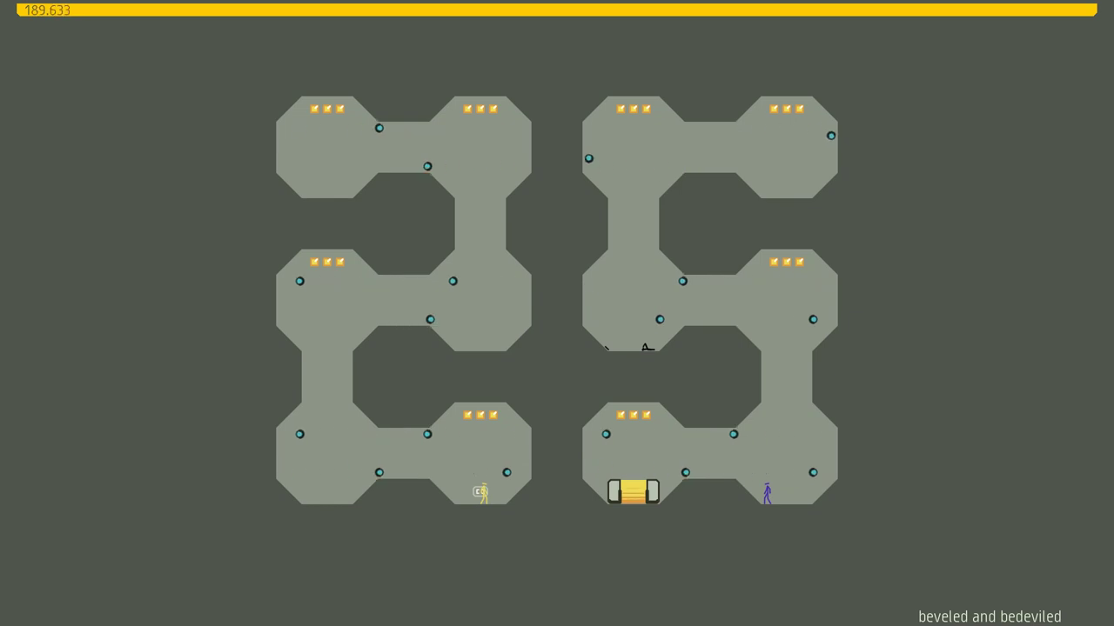
- Jump the purple ninja up-left from the spawn pit into the long corridor
key("Left")
key("space")
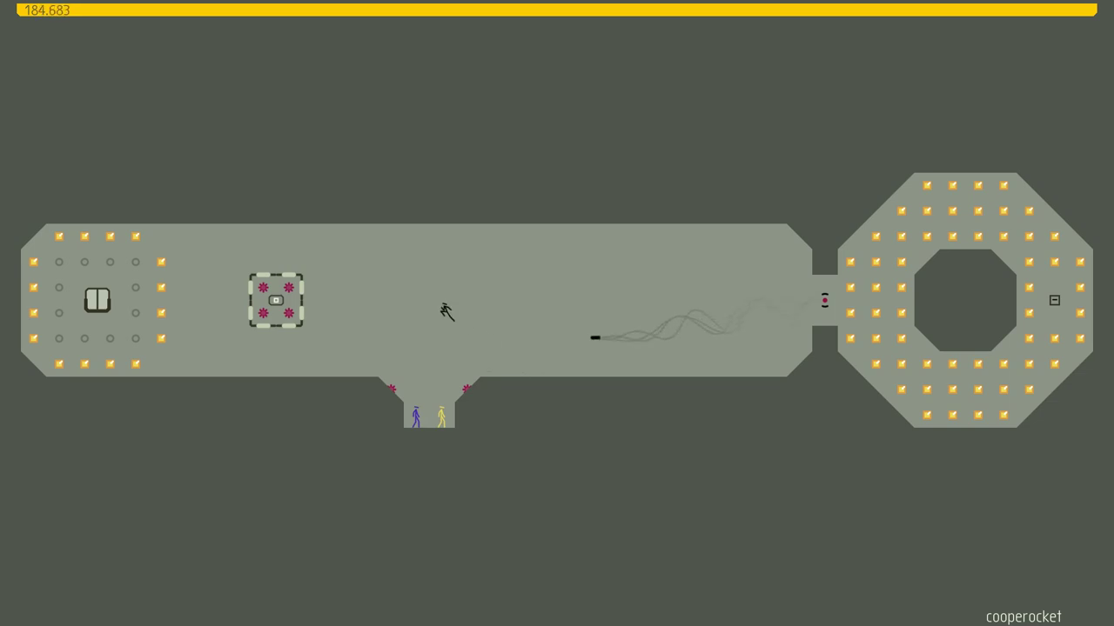
key("space")
key("Right")
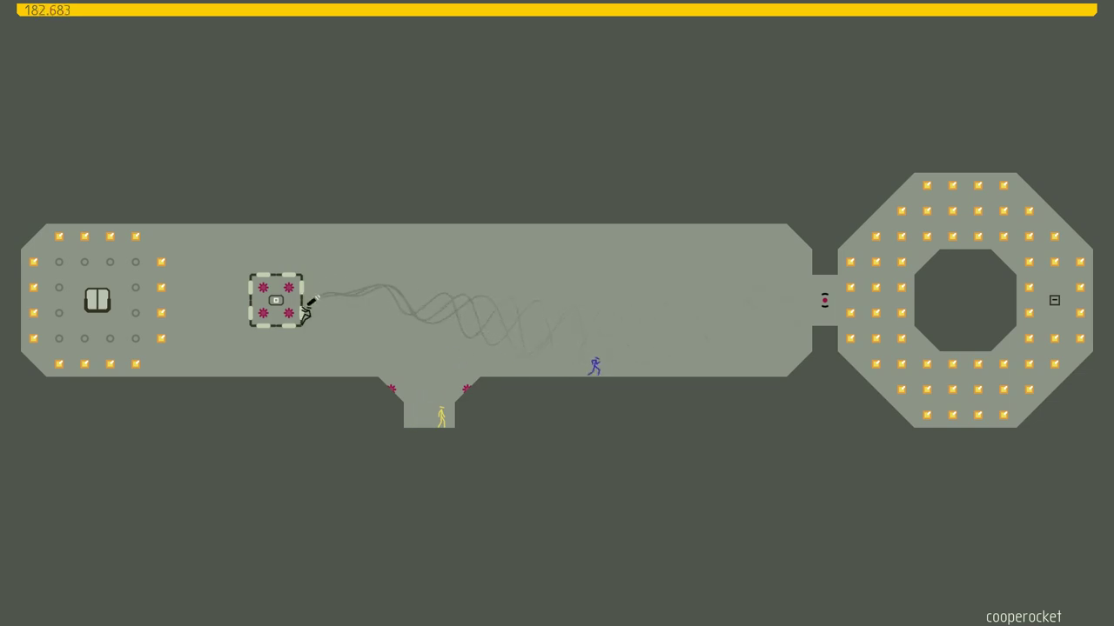
key("space")
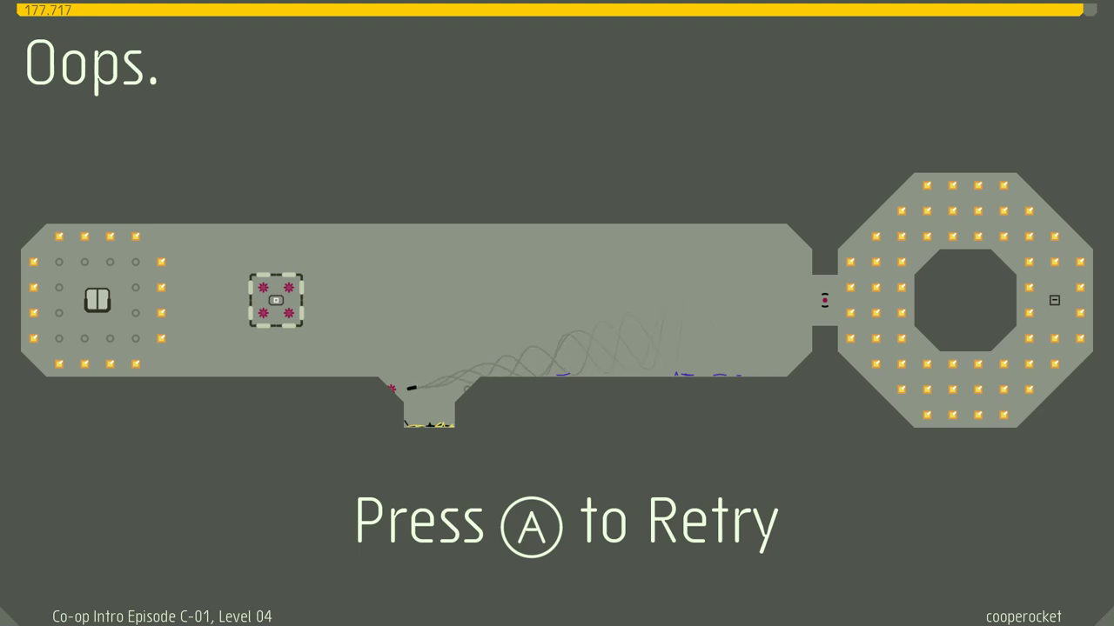
key("space")
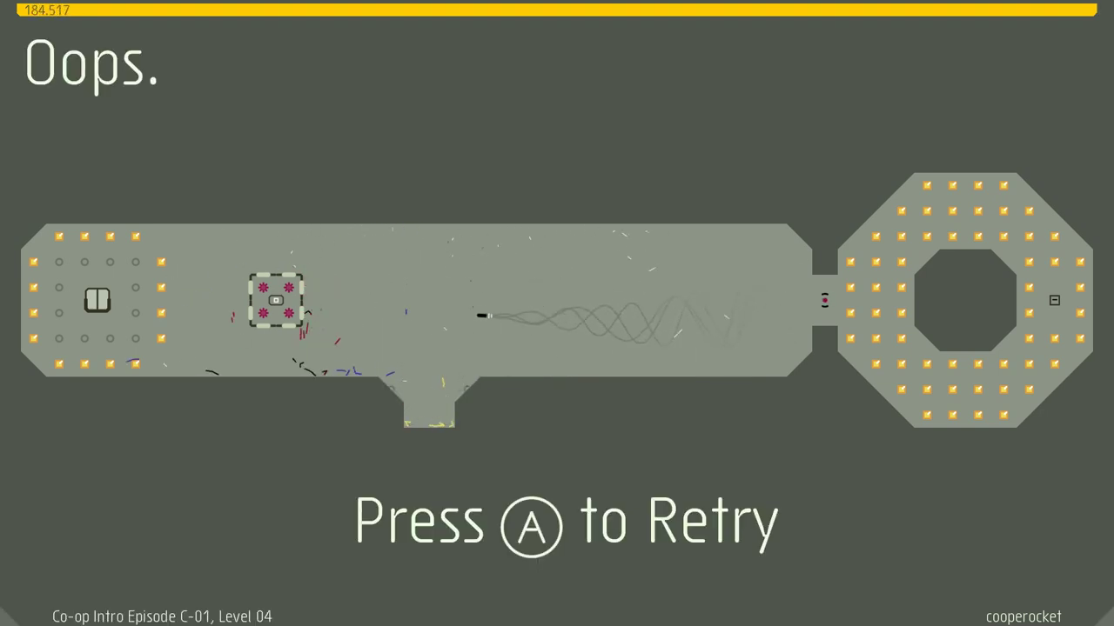
key("space")
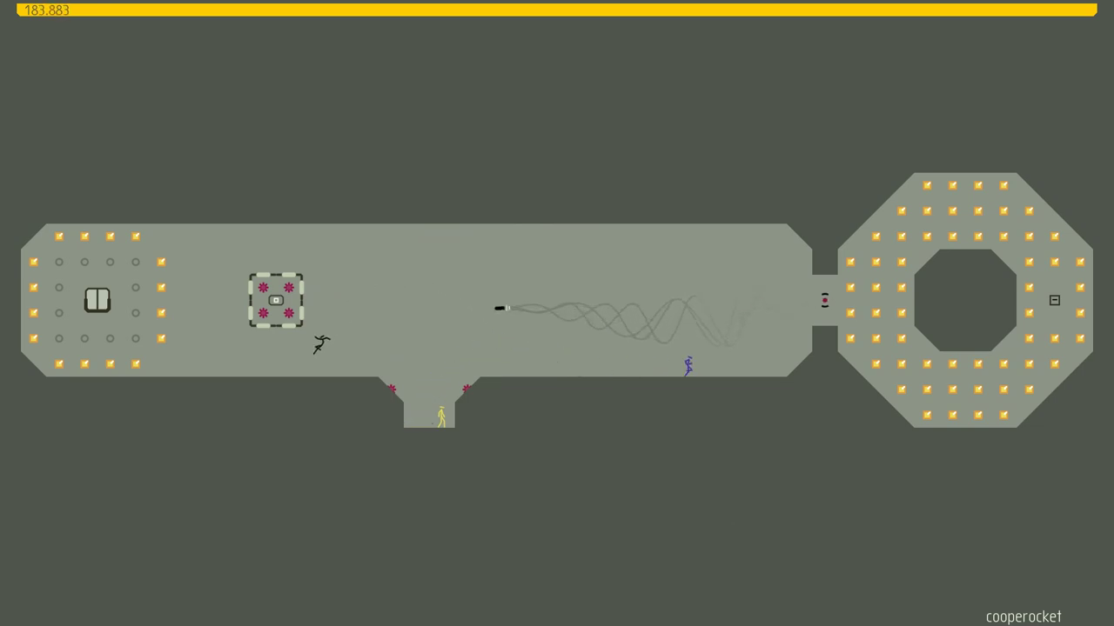
key("space")
key("space")
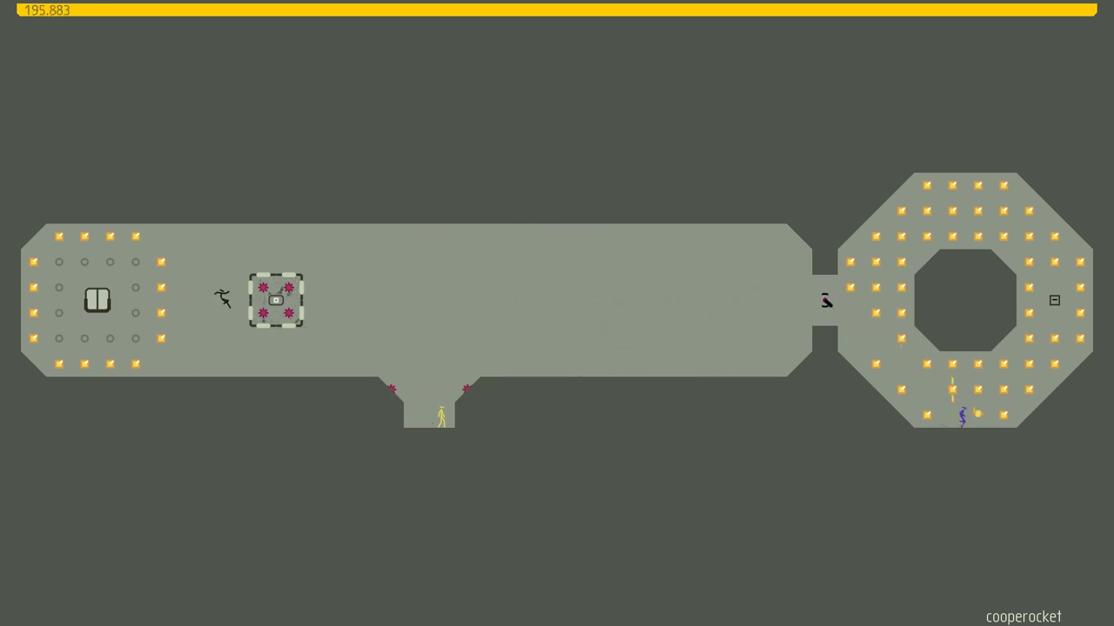
key("space")
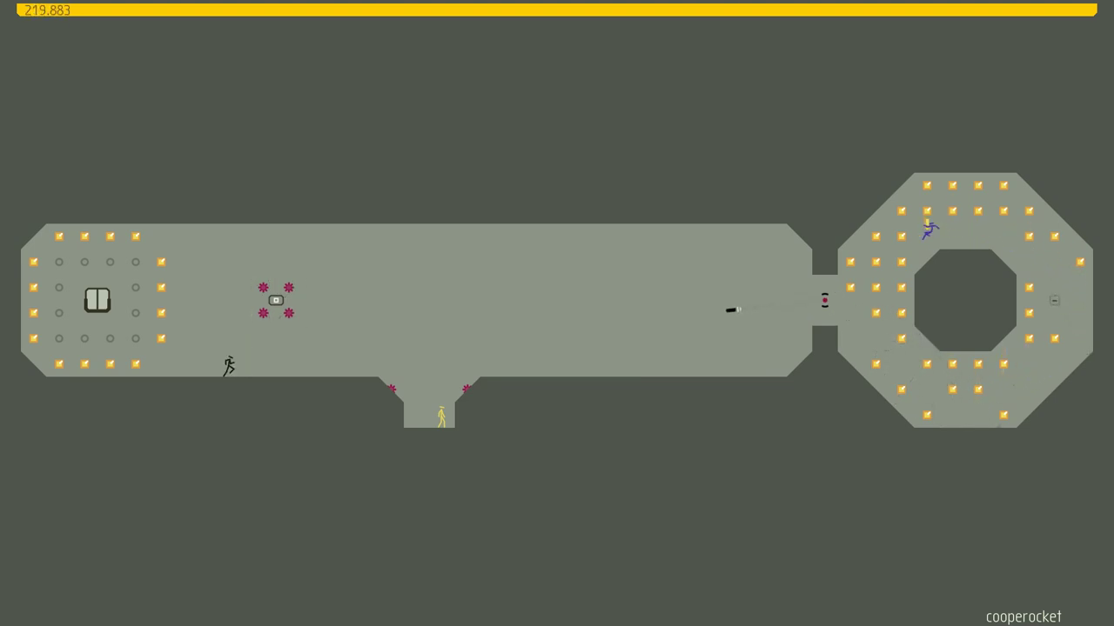
key("space")
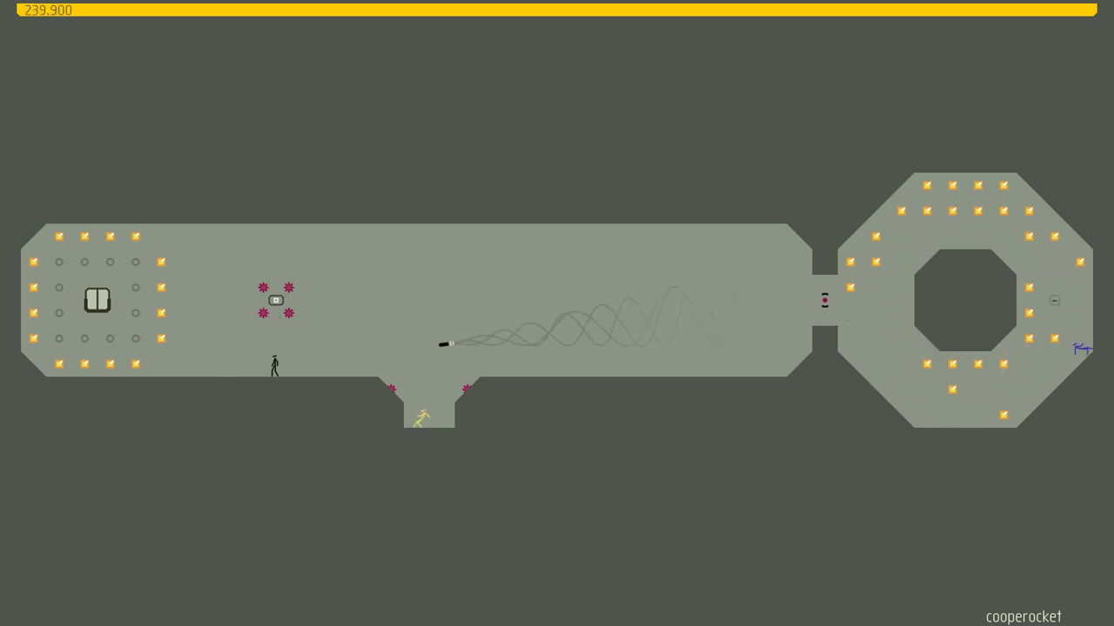
key("Left")
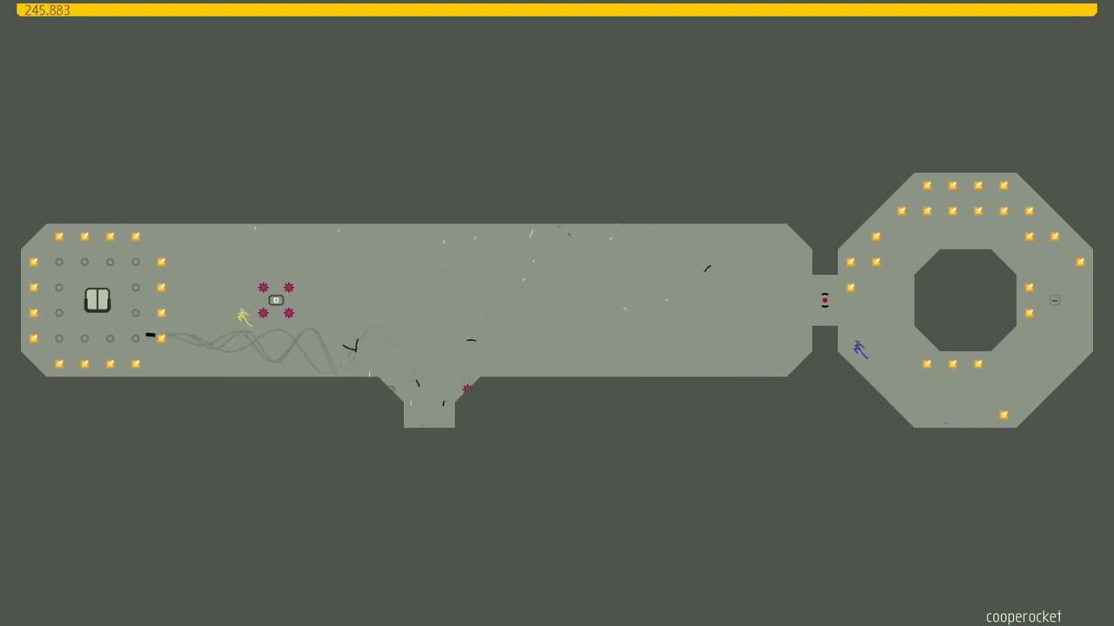
key("Right")
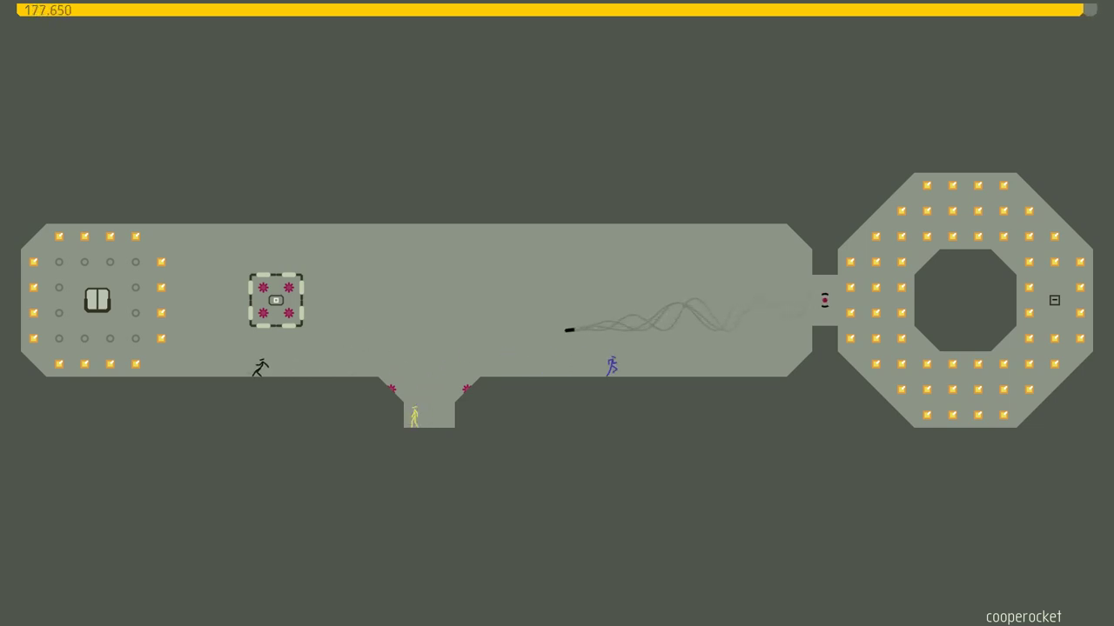
key("Left")
key("space")
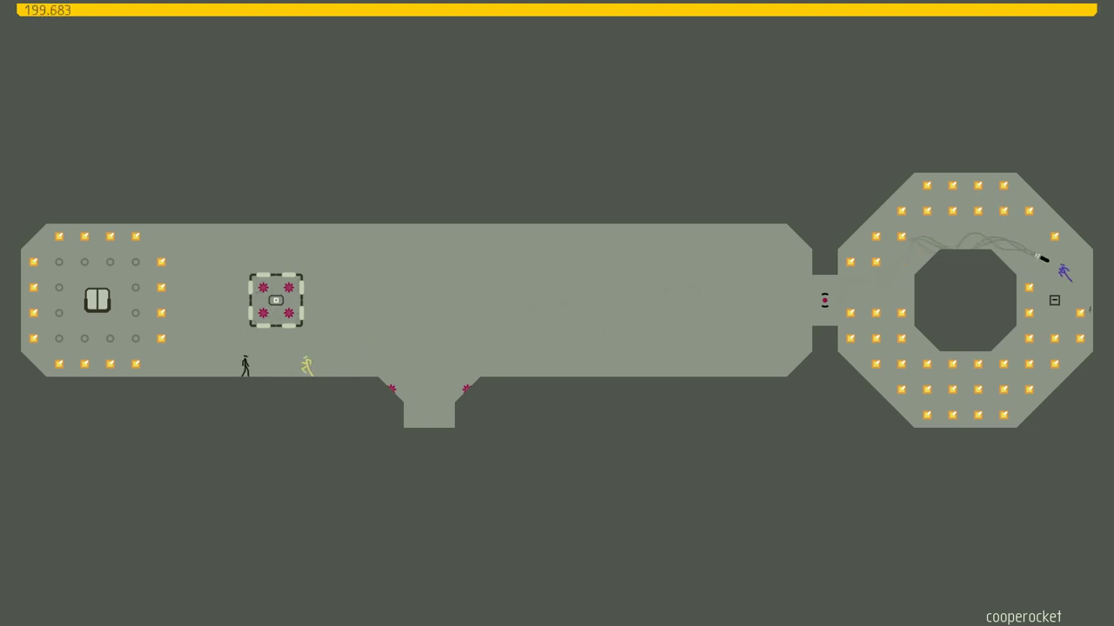
key("Right")
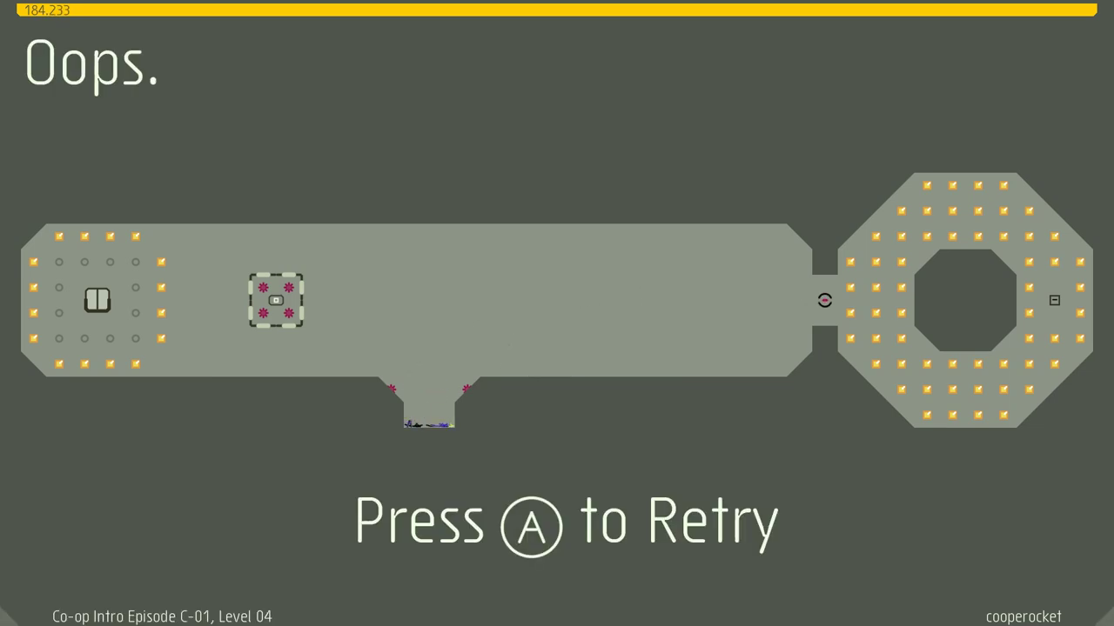
key("space")
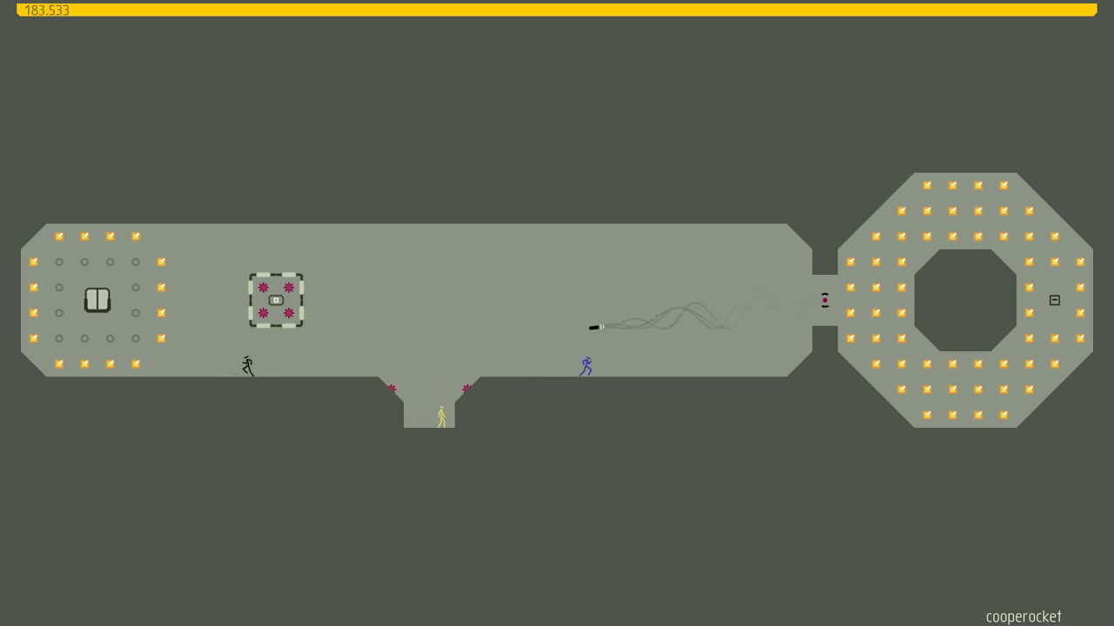
- Steer the blue ninja into the octagon room, collecting gold along its floor, walls and top
key("space")
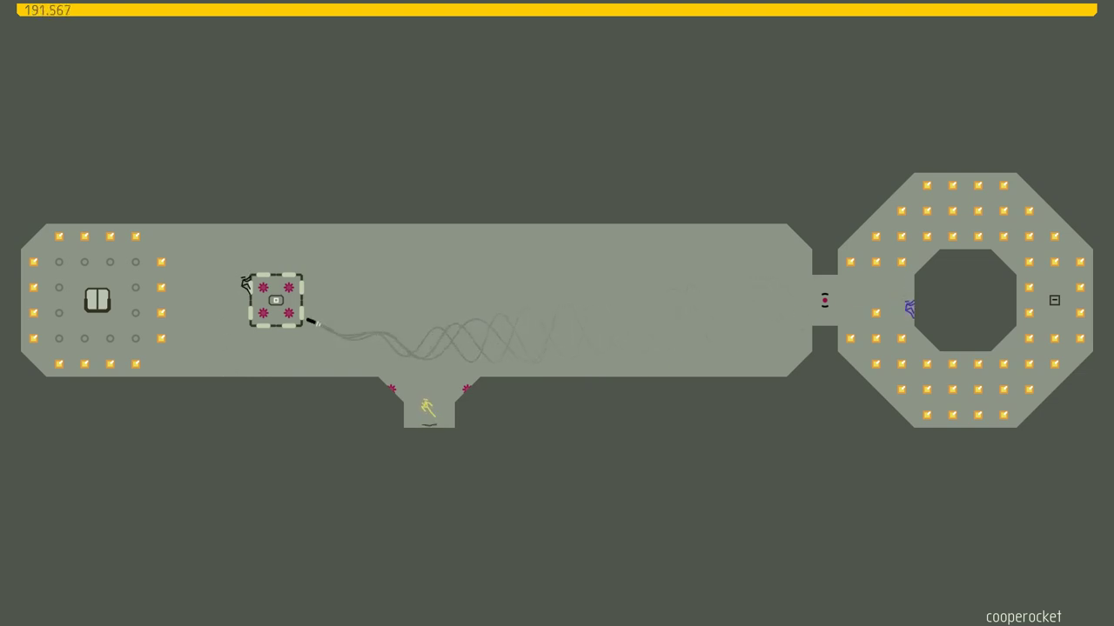
key("space")
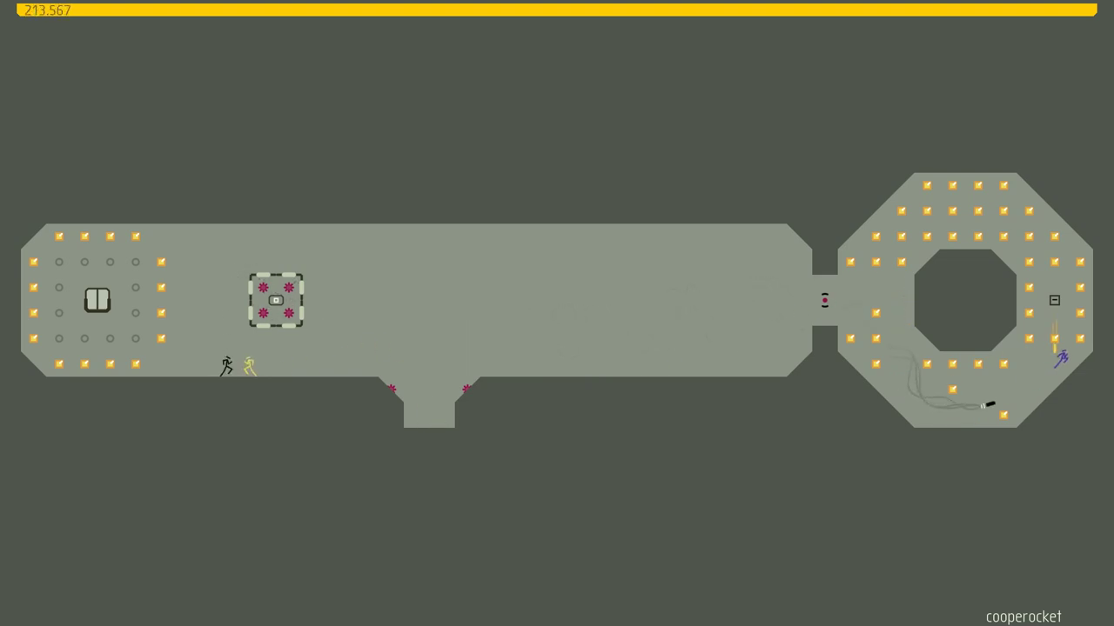
key("space")
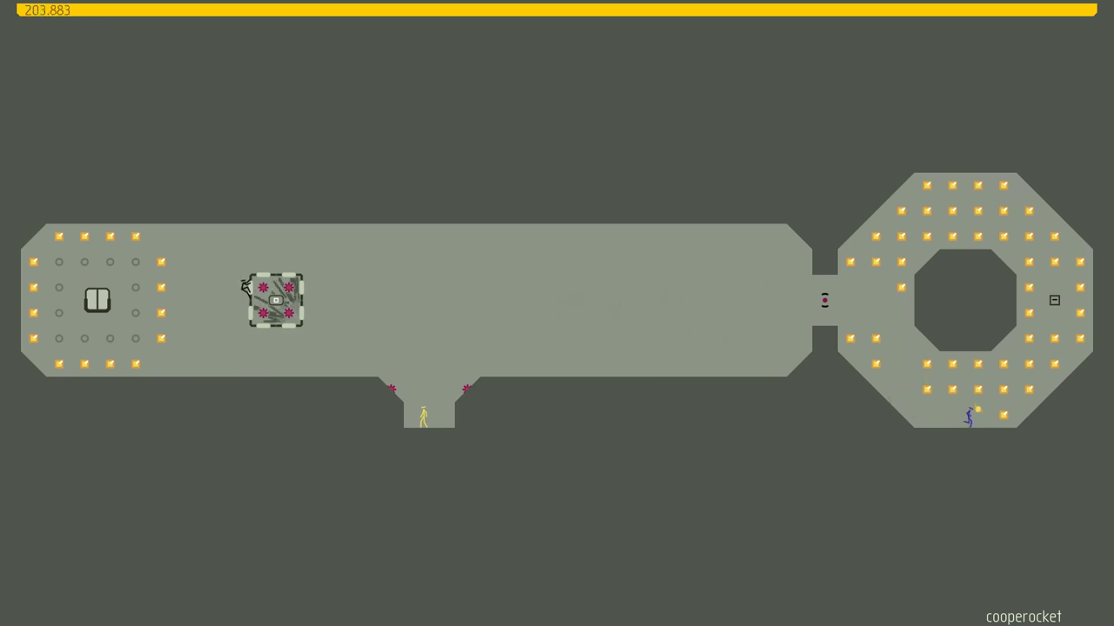
key("space")
key("Right")
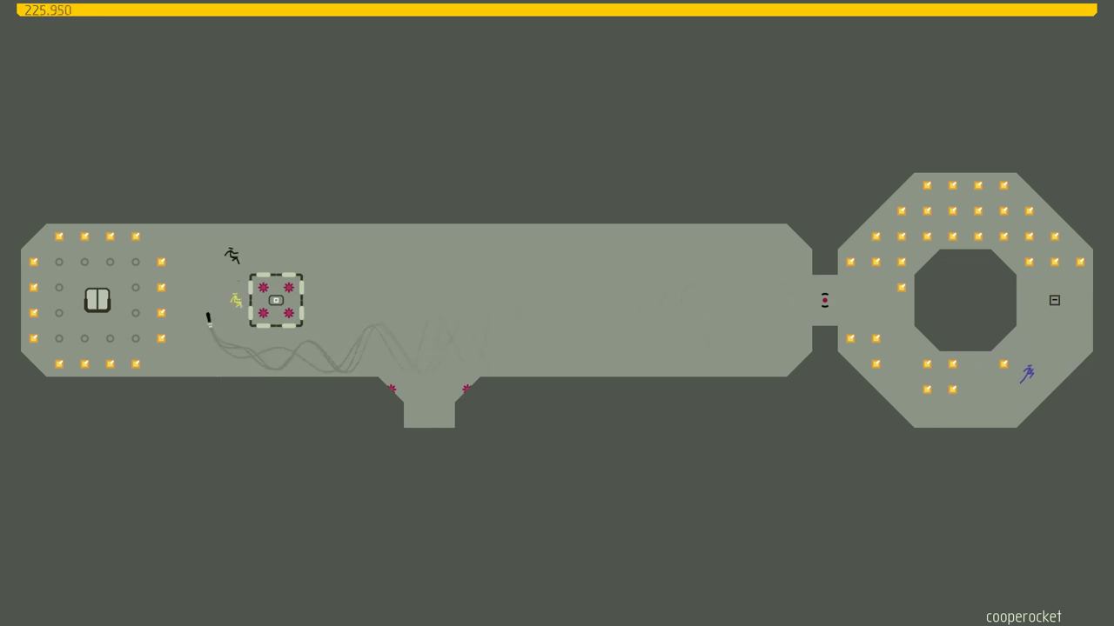
key("Left")
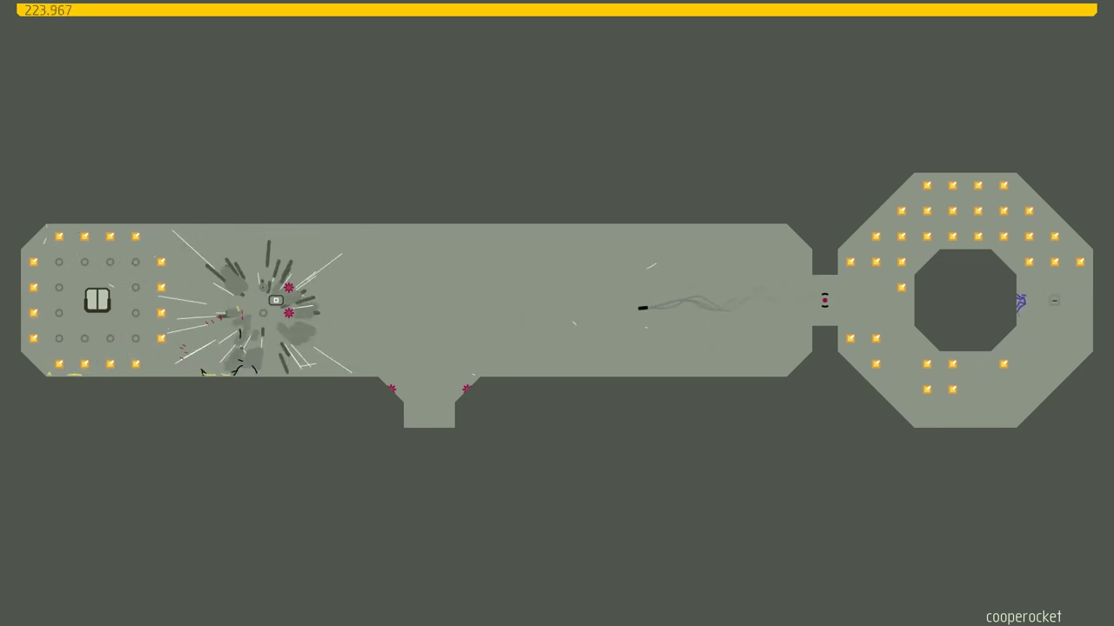
key("Left")
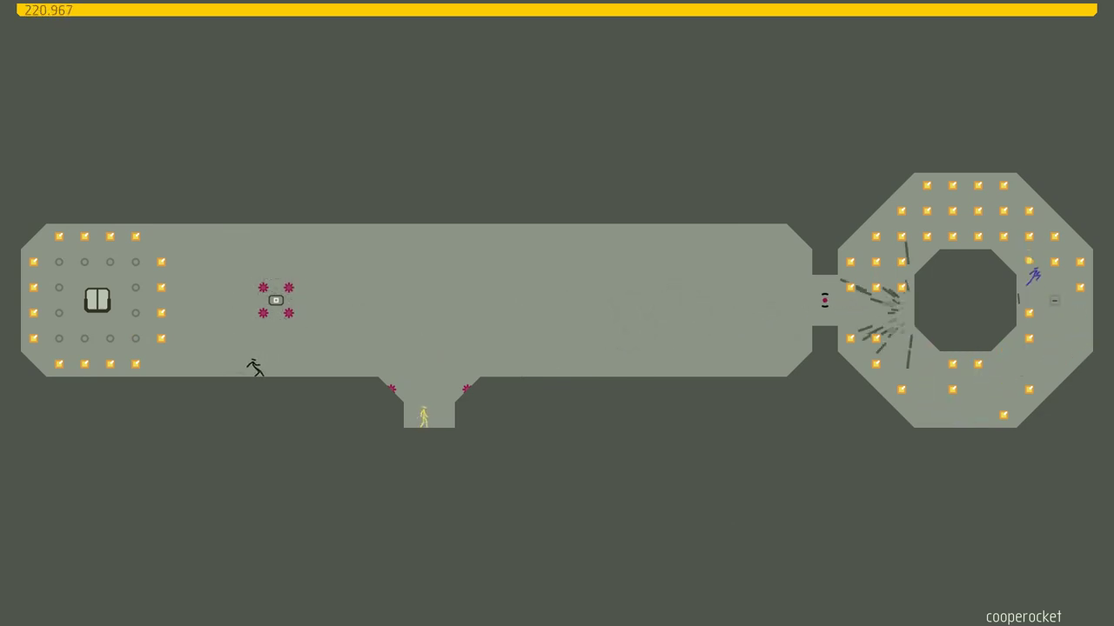
key("space")
key("Left")
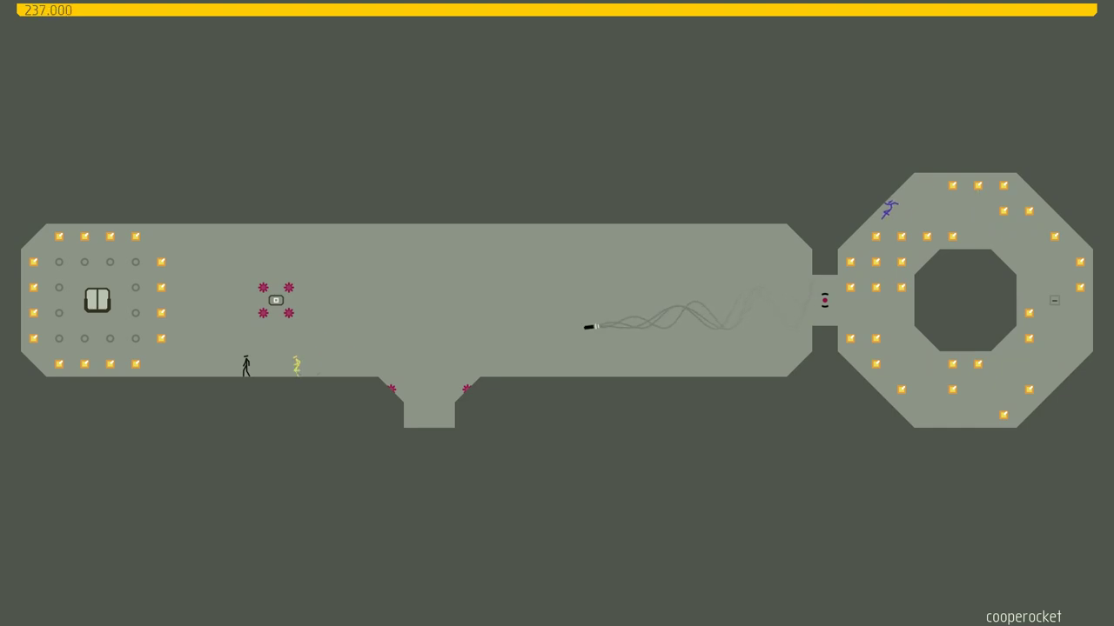
- Run the blue ninja left along the long corridor, gathering gold at the far left wall and floor
key("Left")
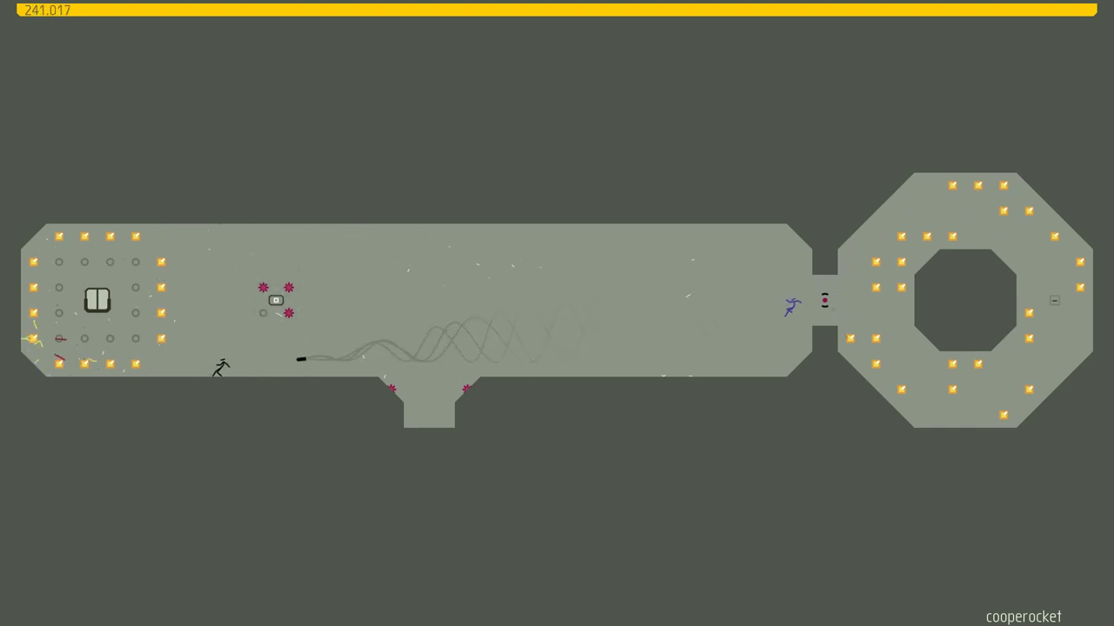
key("Left")
key("space")
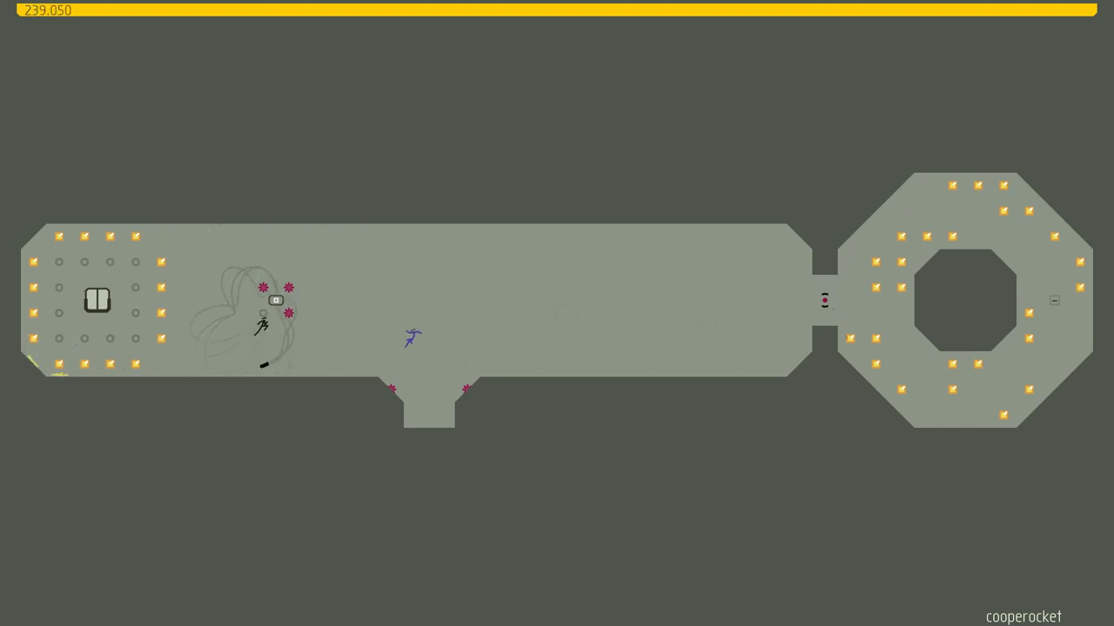
key("Left")
key("space")
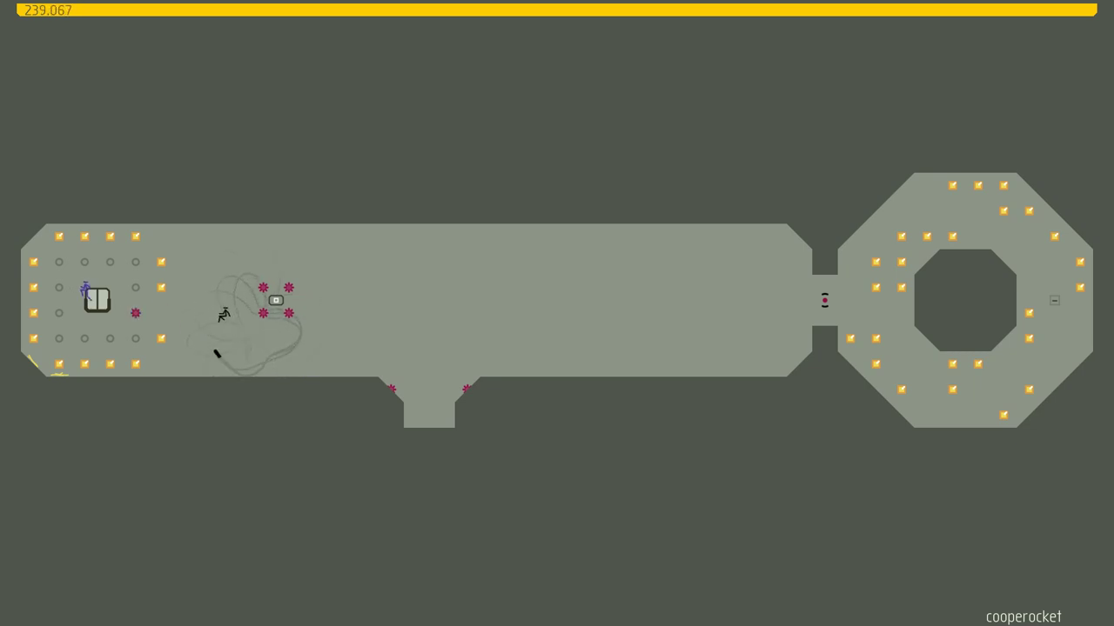
key("Right")
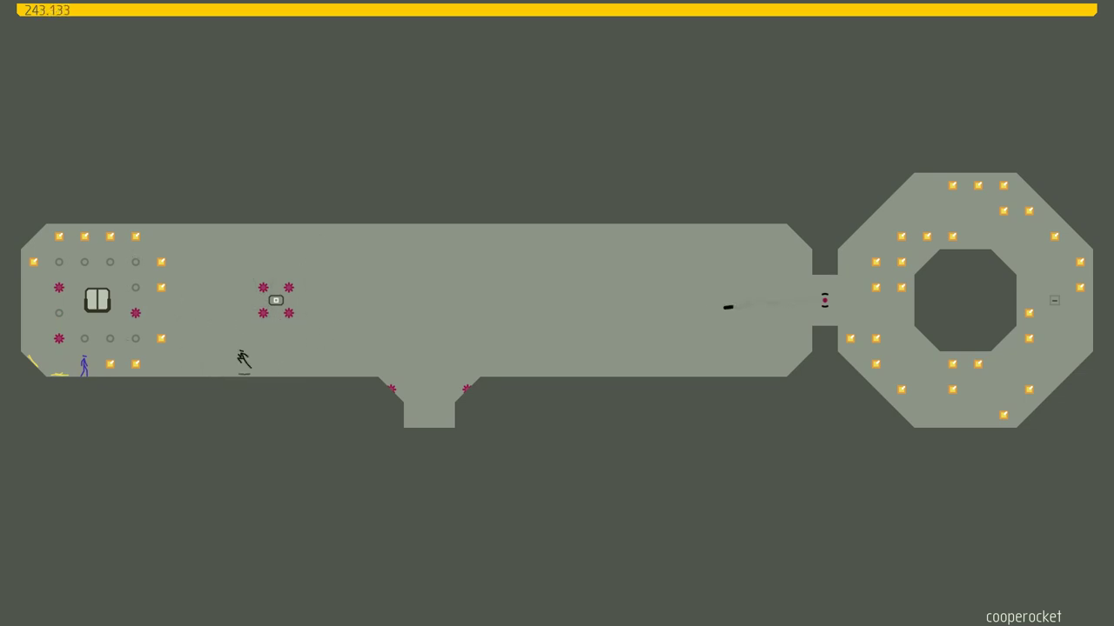
key("Right")
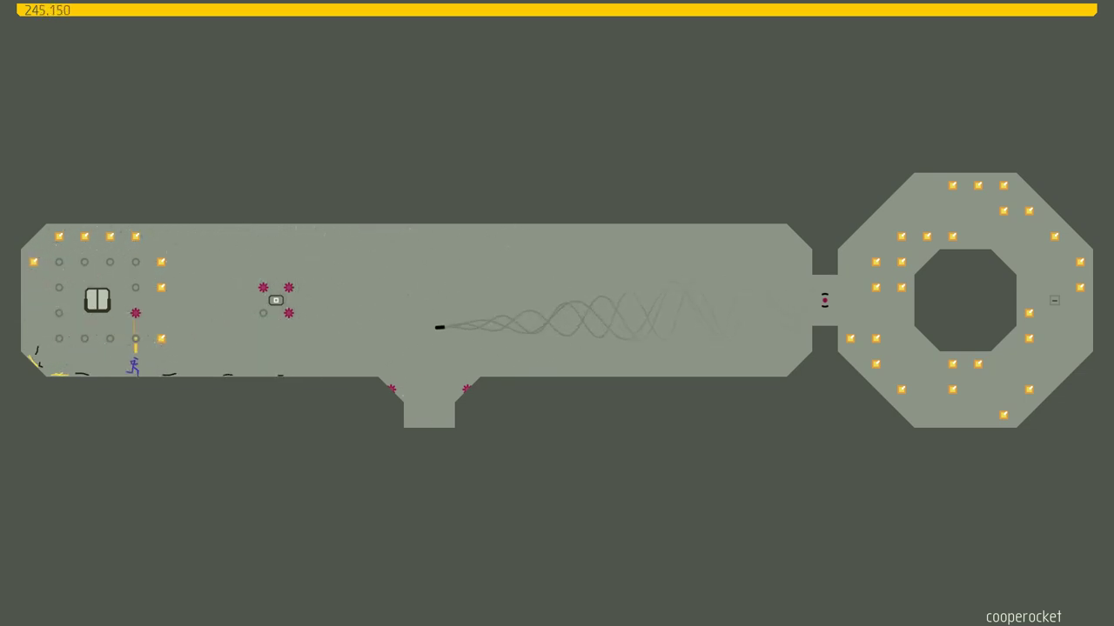
- Run right past the drone box back to the octagon, collecting gold over its slope and top
key("Right")
key("z")
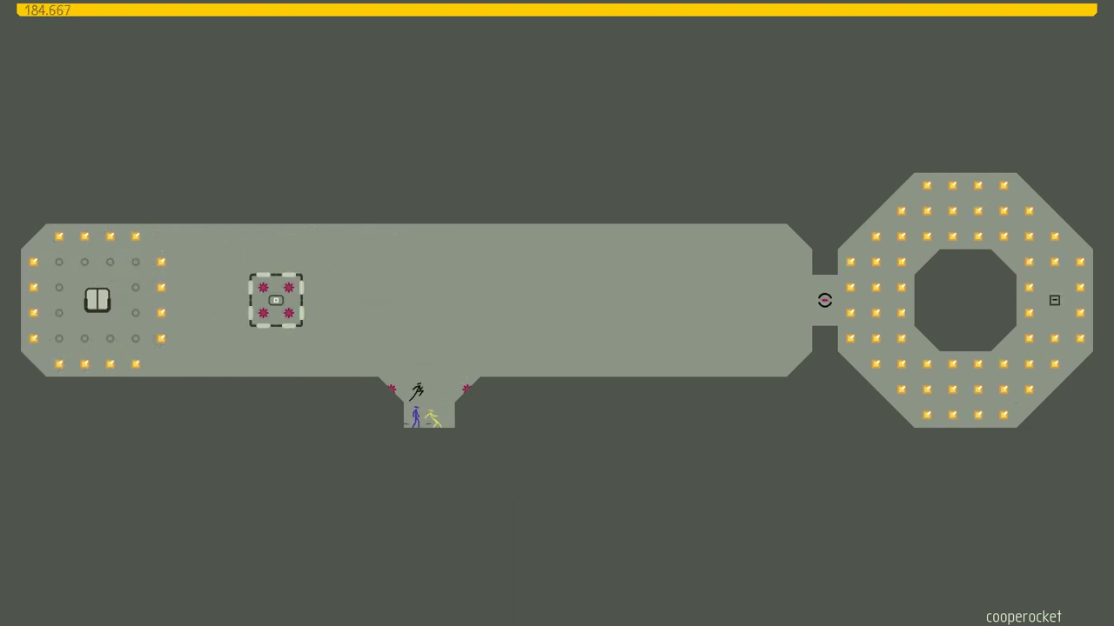
key("Right")
key("z")
key("Right")
key("z")
key("Left")
key("Left")
key("Left")
key("Left")
- Enter the open exit door to finish Level 04, then dismiss the Success screen
key("z")
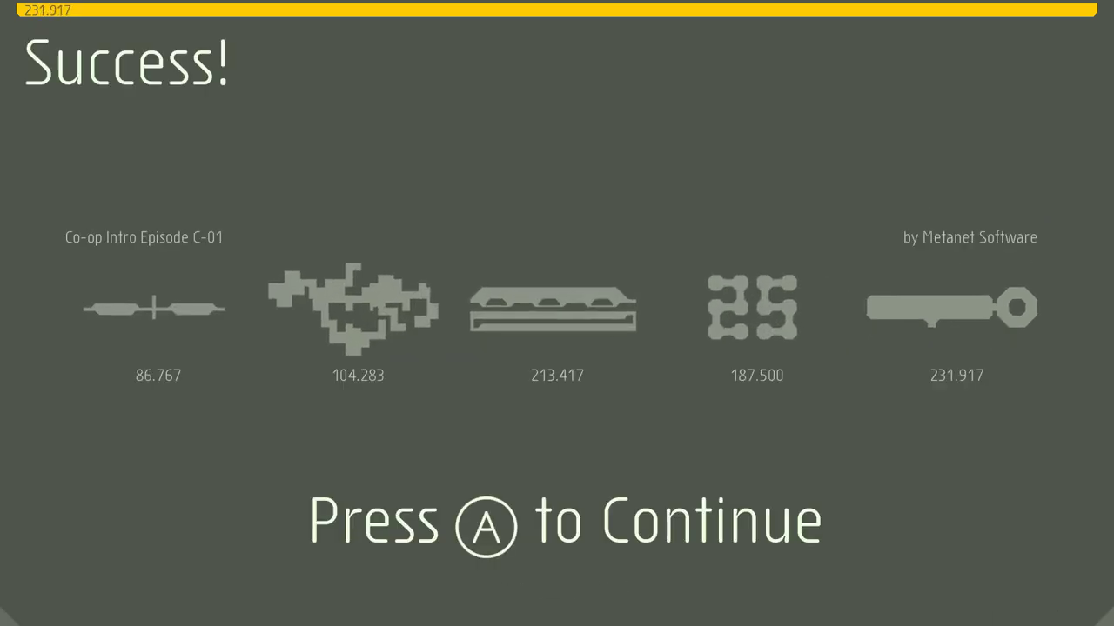
key("Return")
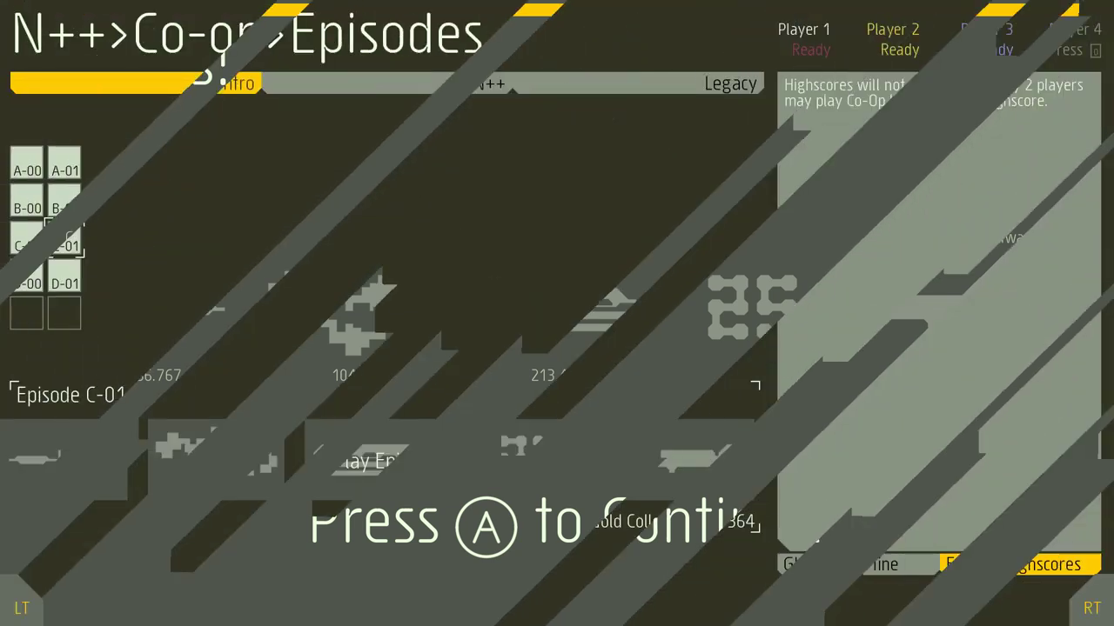